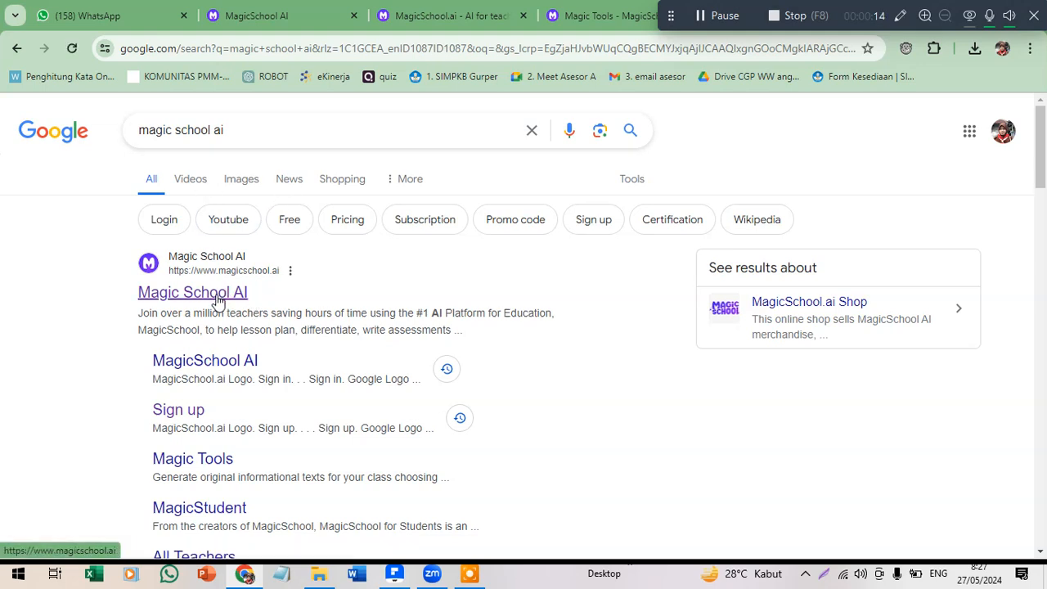
Open the Magic School AI site from the search results and sign up for free with the second listed Google account.
click(219, 296)
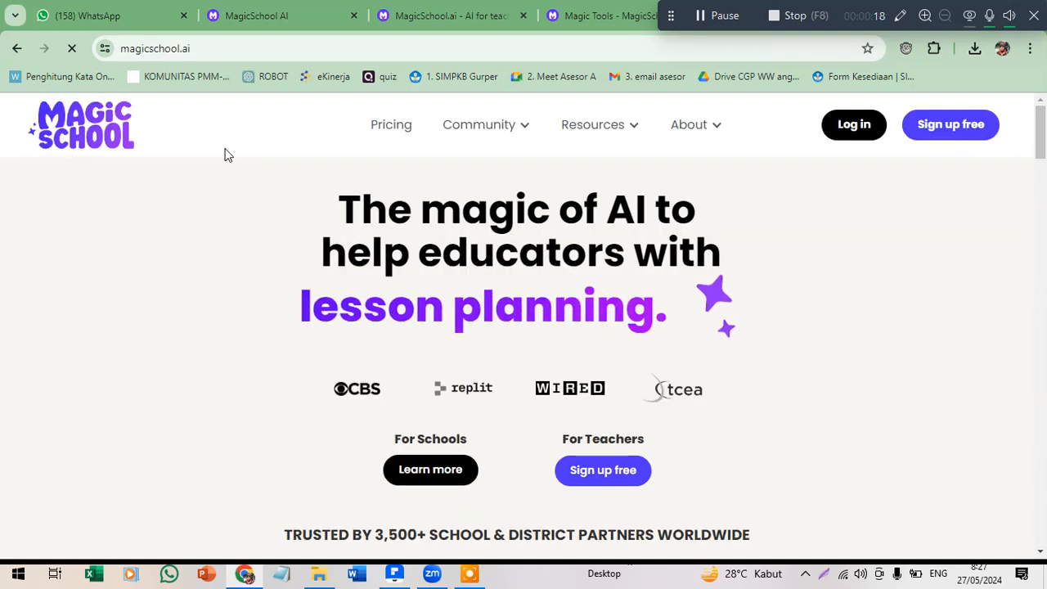
click(945, 135)
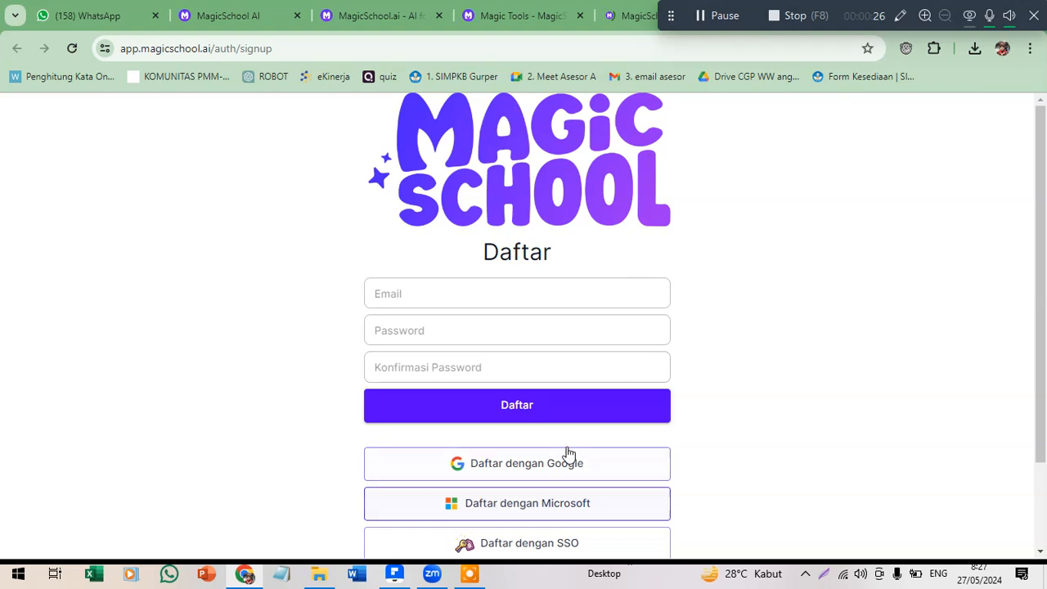
scroll(573, 456, down, 1)
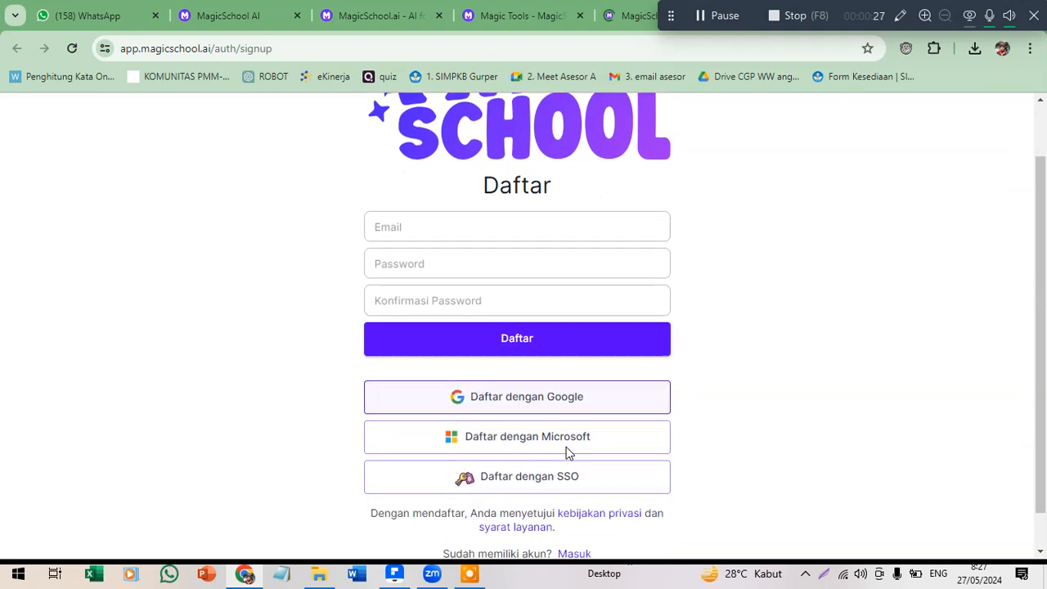
click(557, 398)
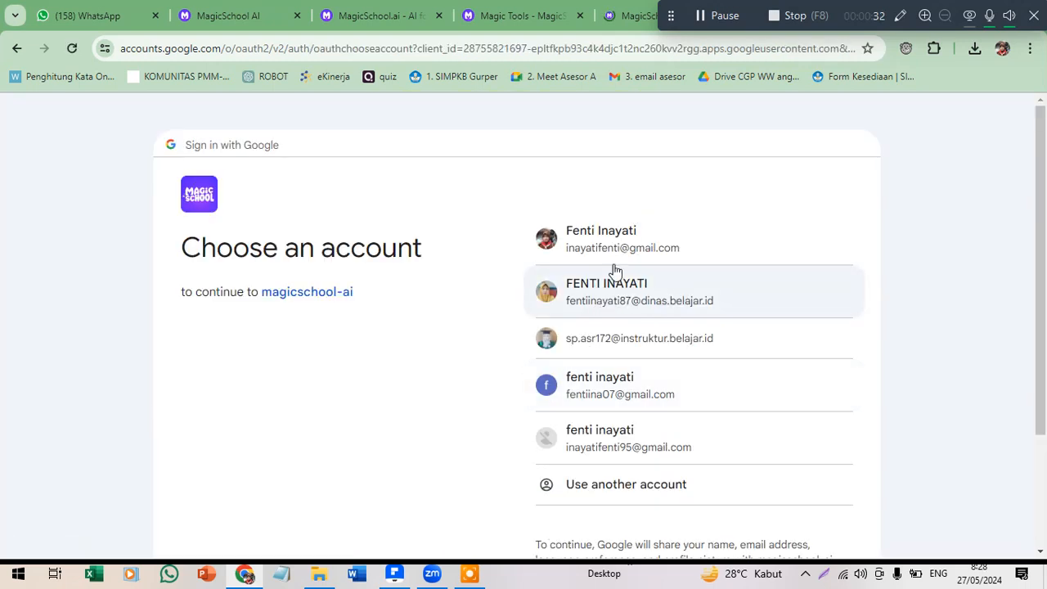
click(652, 302)
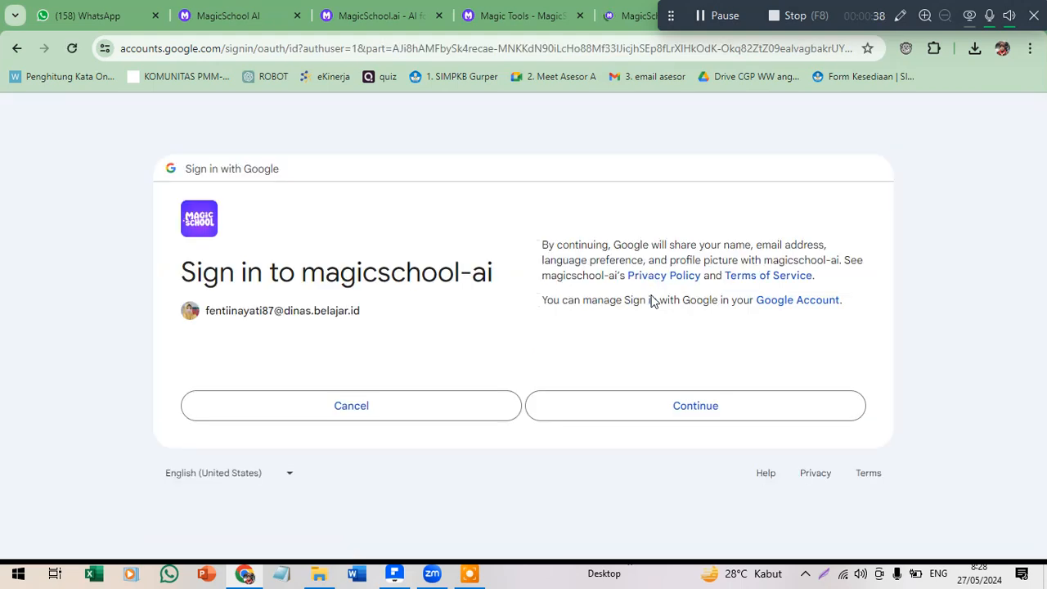
click(683, 411)
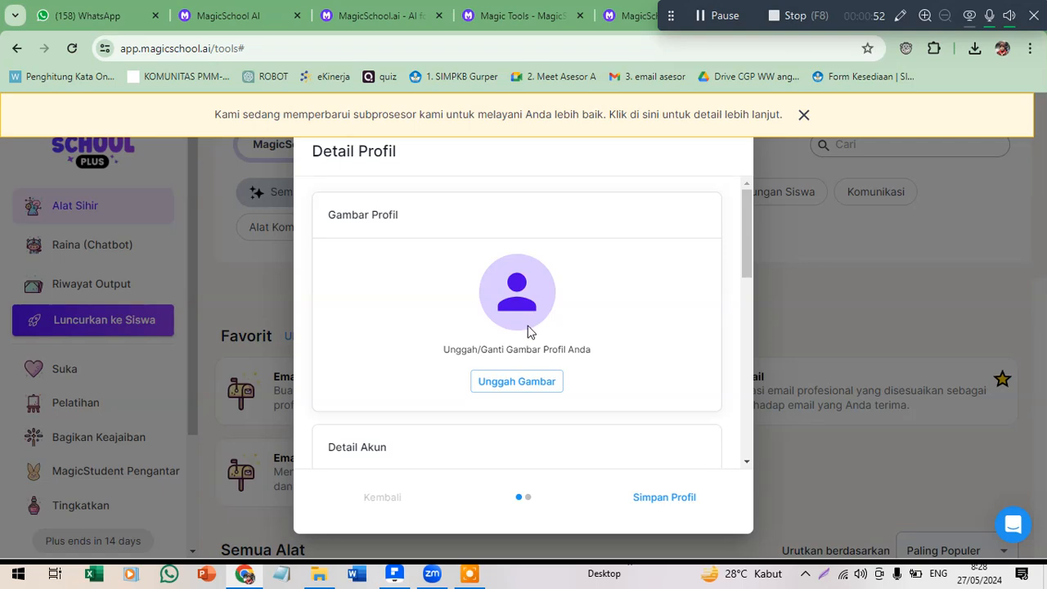
Try to upload foto lomba.jpg as the profile picture, finding its folder foto workshop ikm by searching New Volume (D:) for "foto".
click(528, 391)
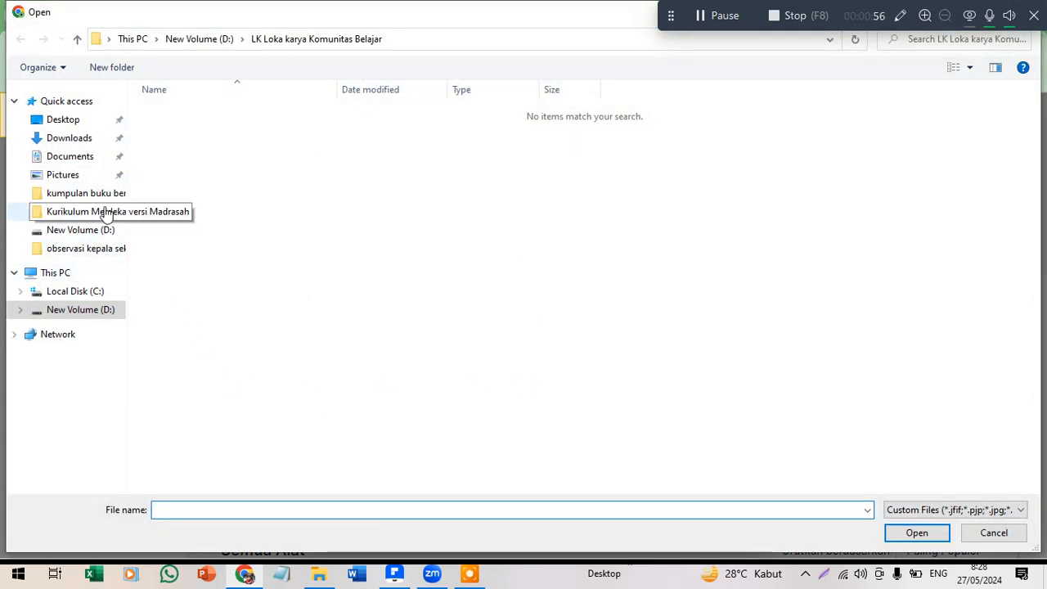
click(63, 176)
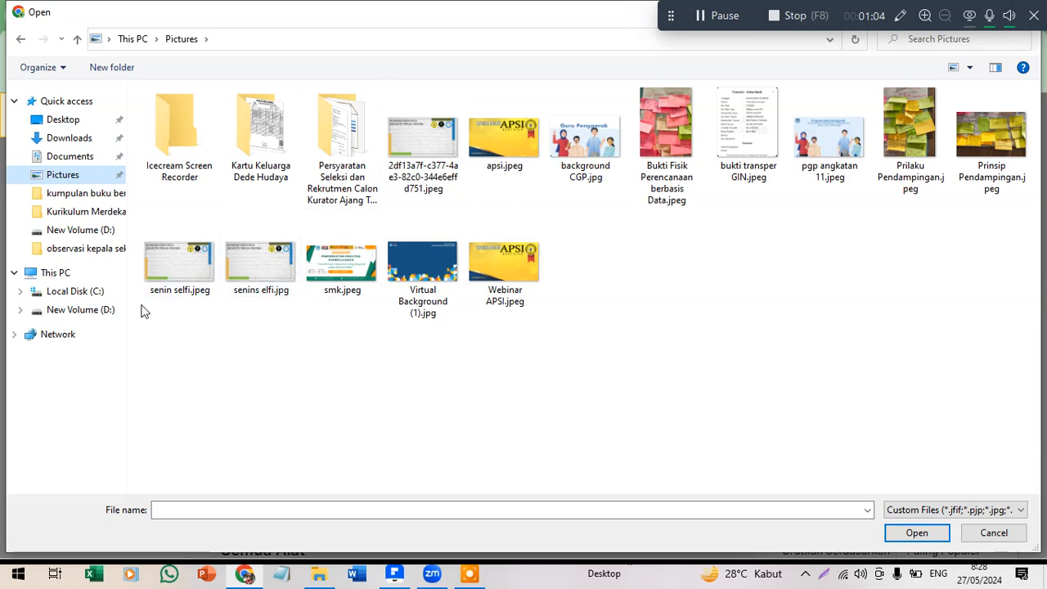
click(89, 318)
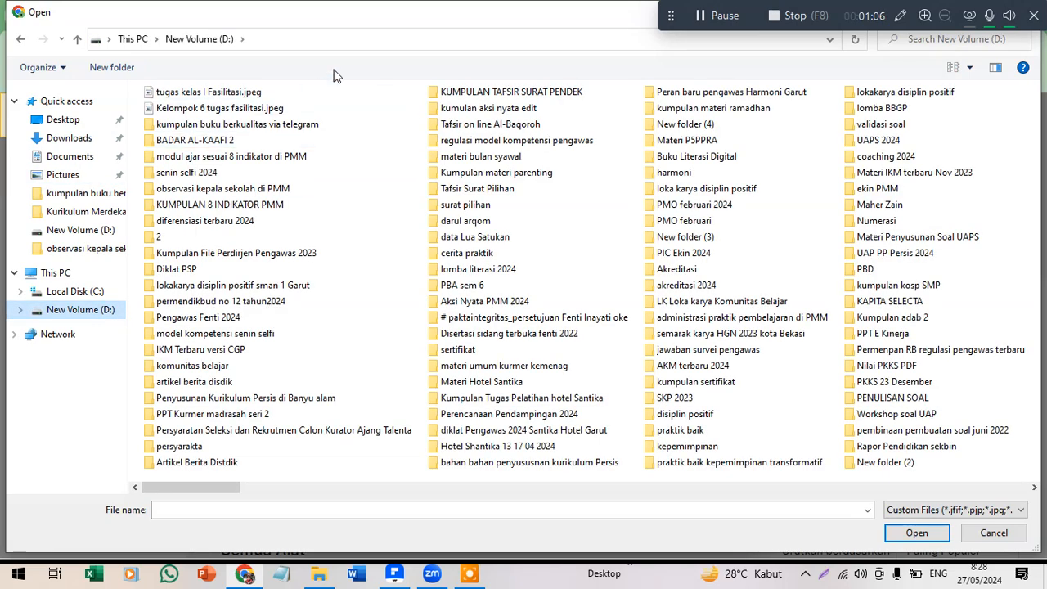
click(907, 45)
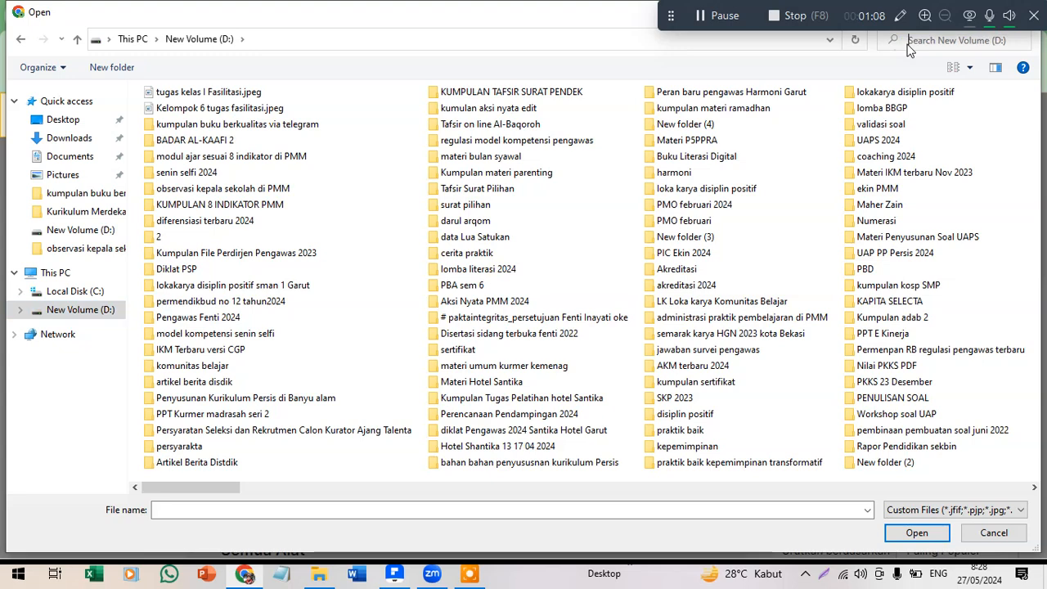
text(foto)
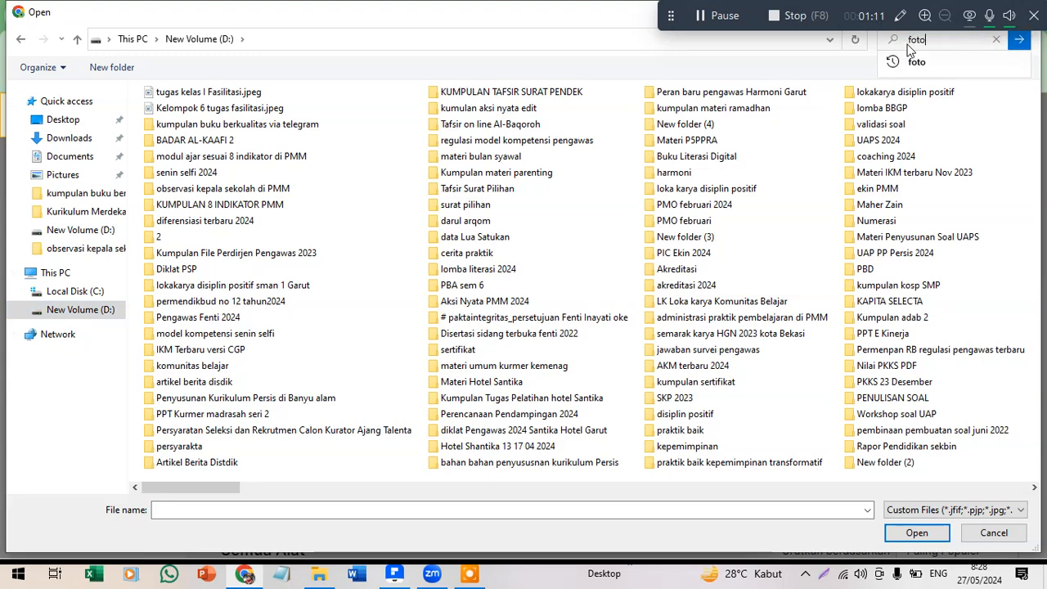
key(Return)
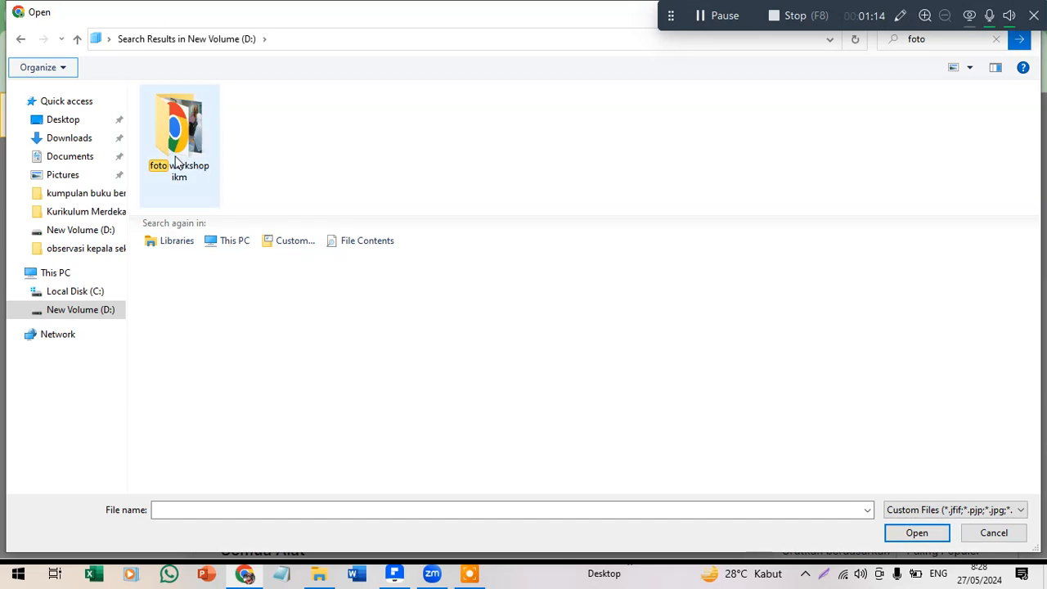
click(176, 162)
double_click(176, 162)
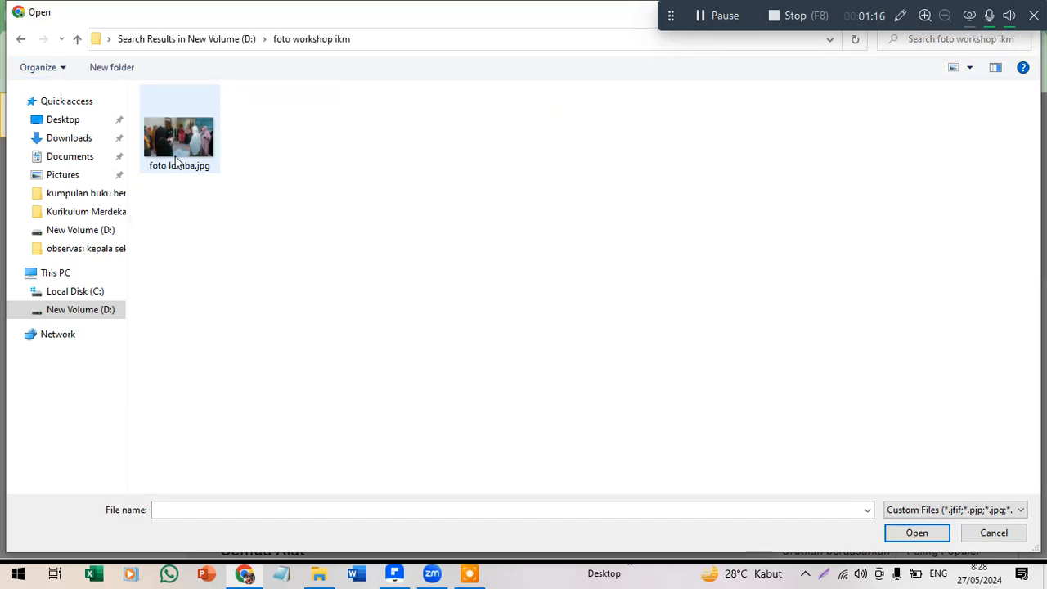
click(182, 148)
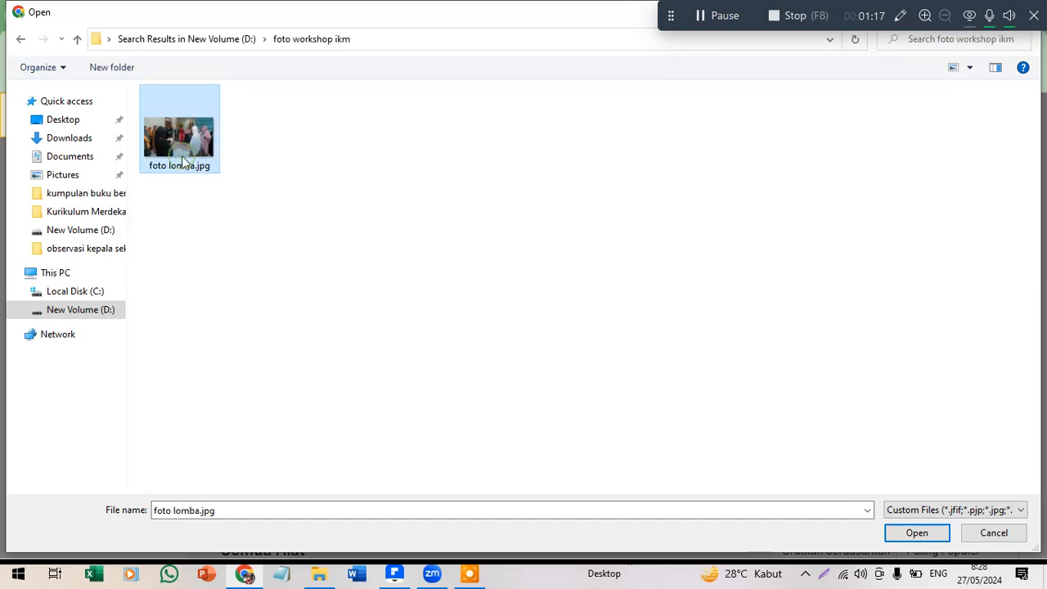
click(933, 535)
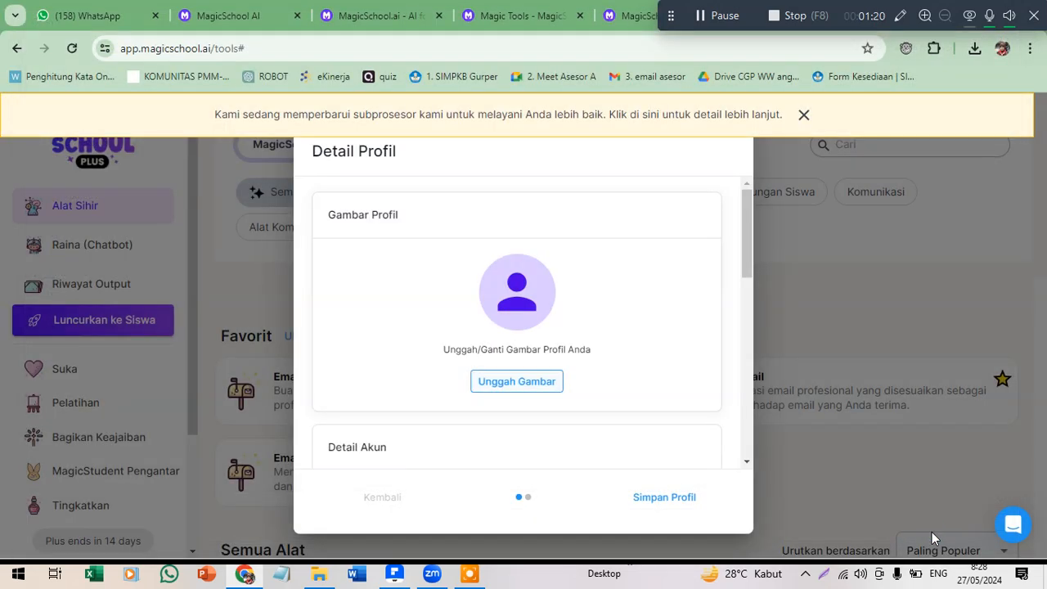
Try again to upload foto lomba.jpg from the foto workshop ikm folder as the profile picture.
click(498, 394)
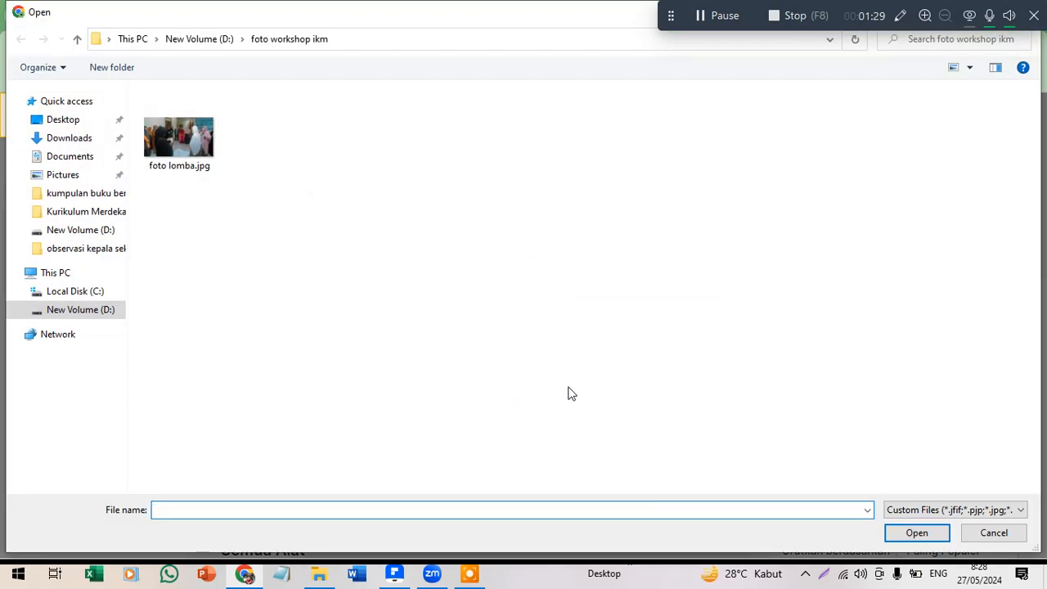
click(184, 155)
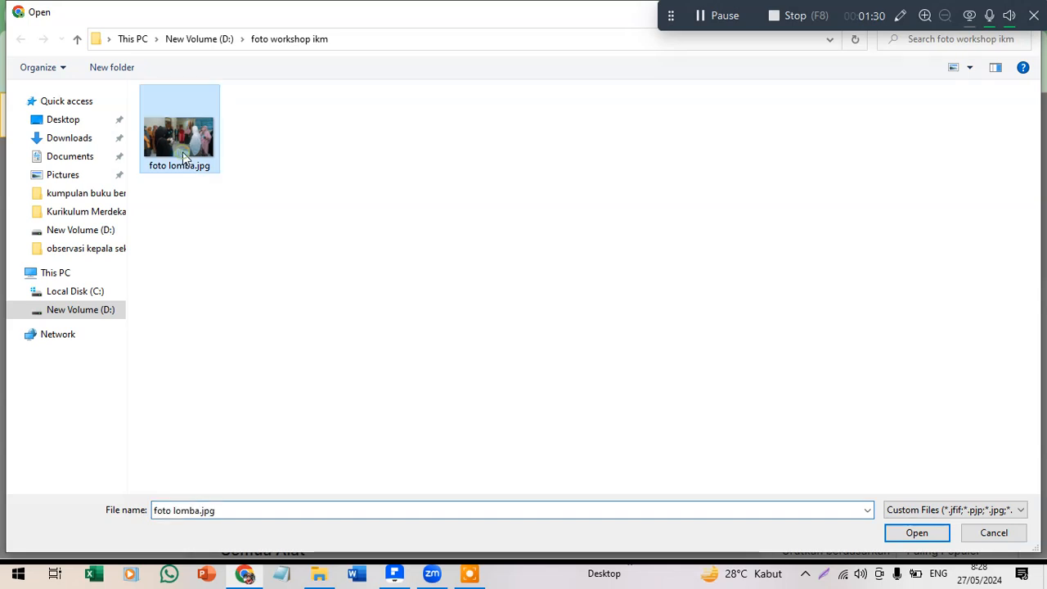
click(917, 534)
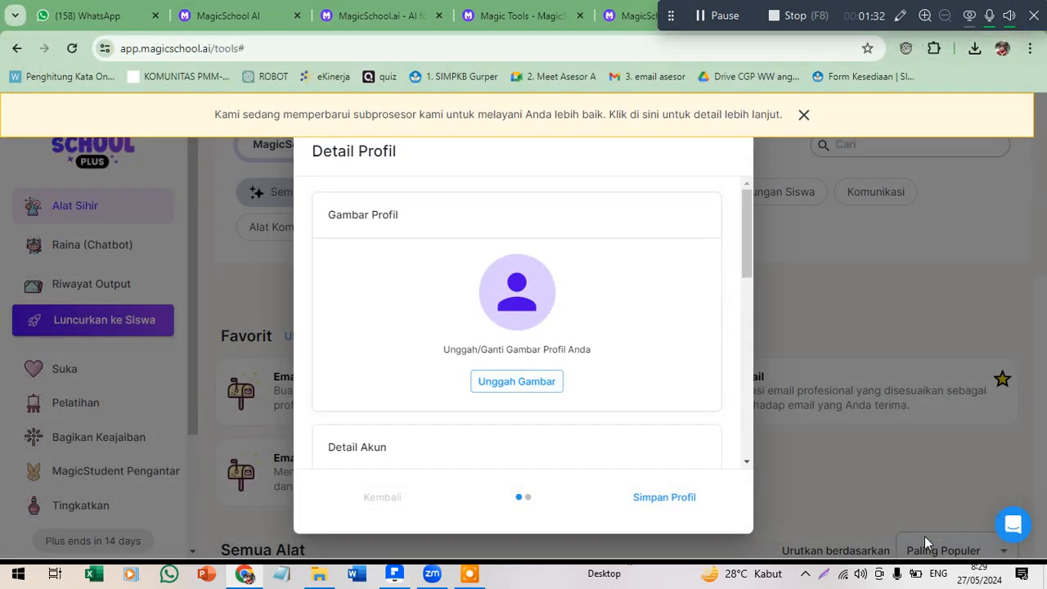
Examine the profile form's picture, basic information and profession sections.
scroll(638, 384, down, 1)
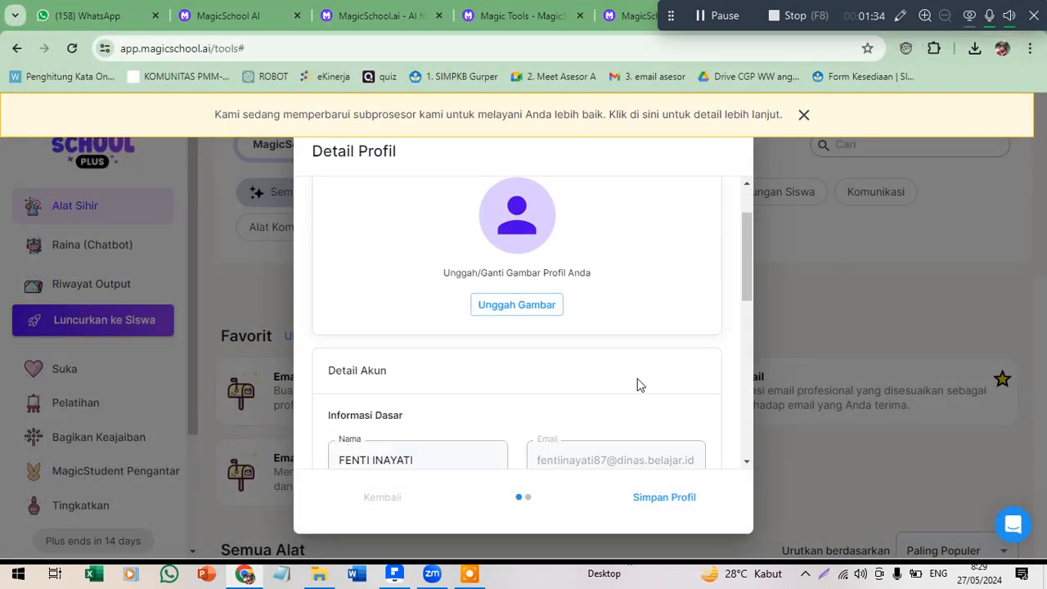
scroll(640, 384, up, 1)
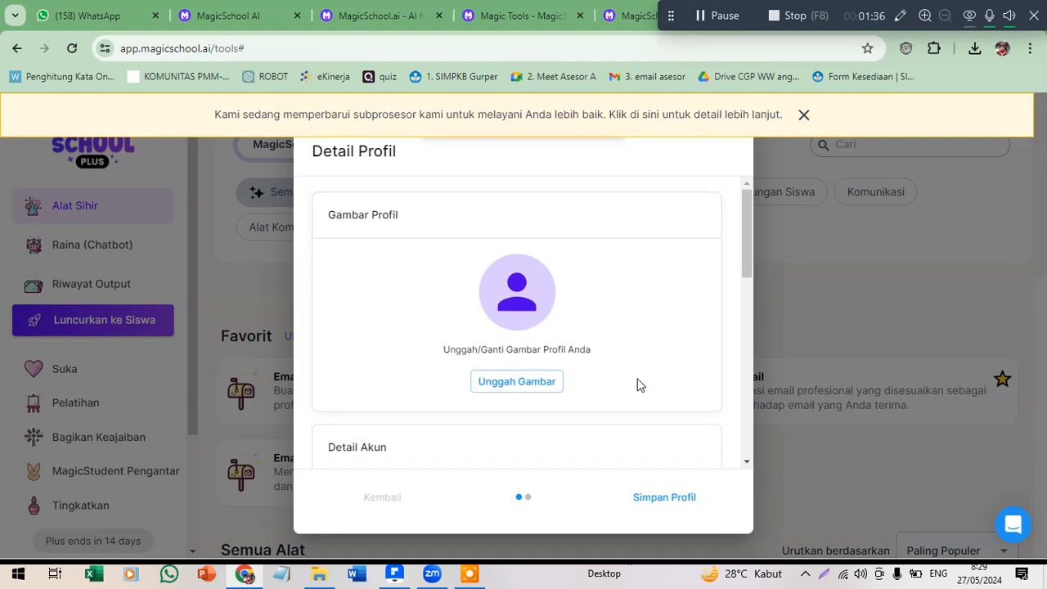
scroll(639, 385, down, 2)
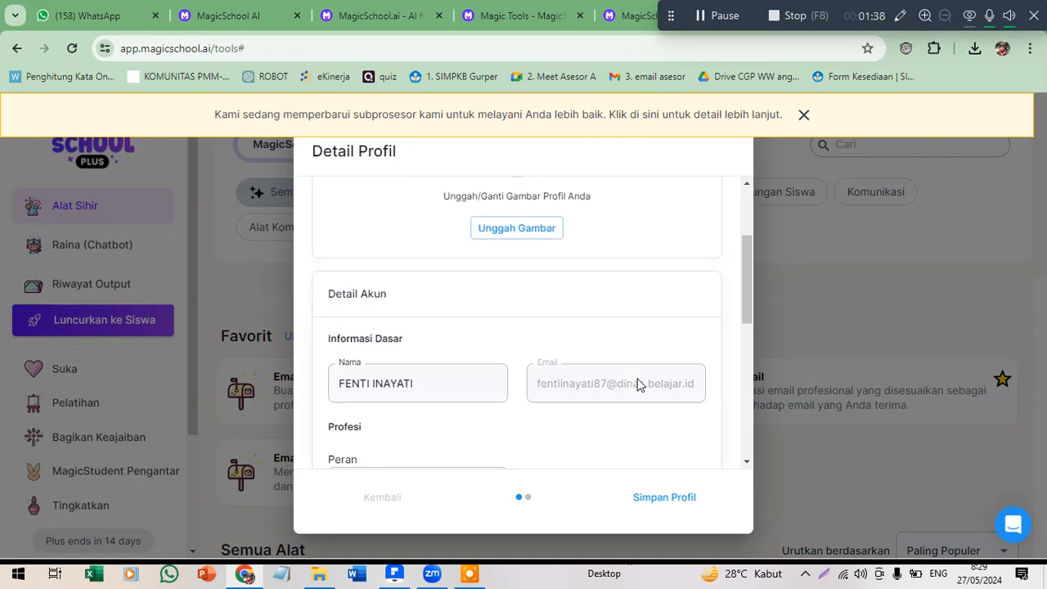
scroll(638, 385, up, 2)
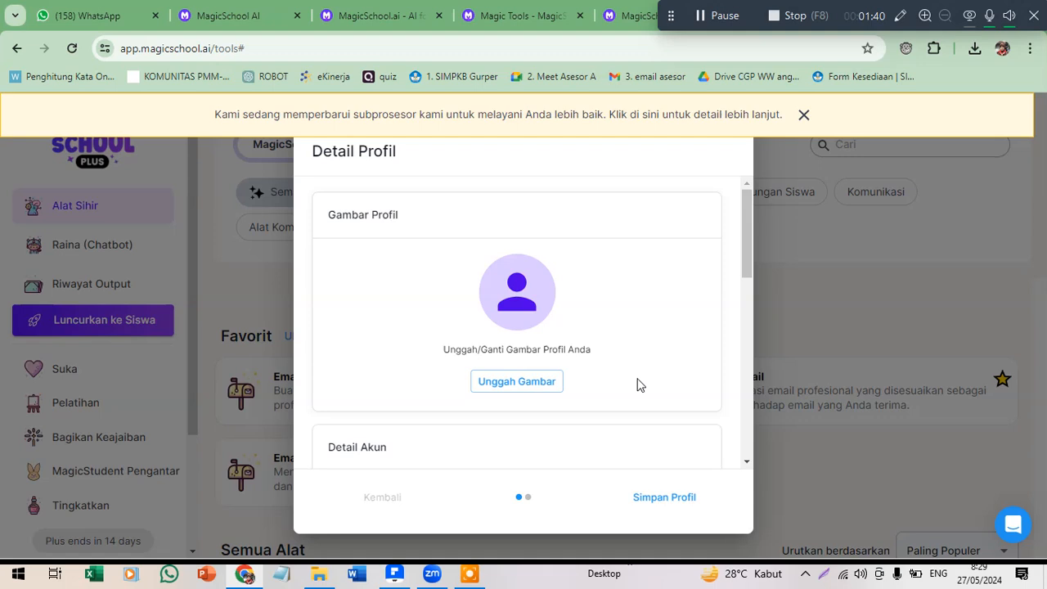
scroll(639, 385, down, 4)
scroll(658, 438, down, 1)
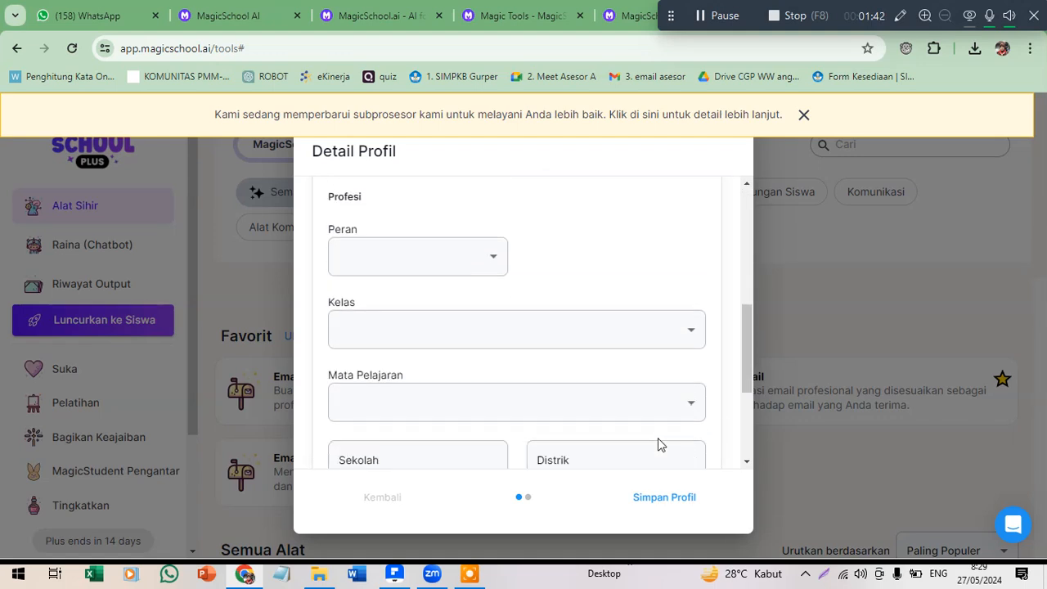
scroll(660, 439, up, 2)
scroll(491, 387, up, 2)
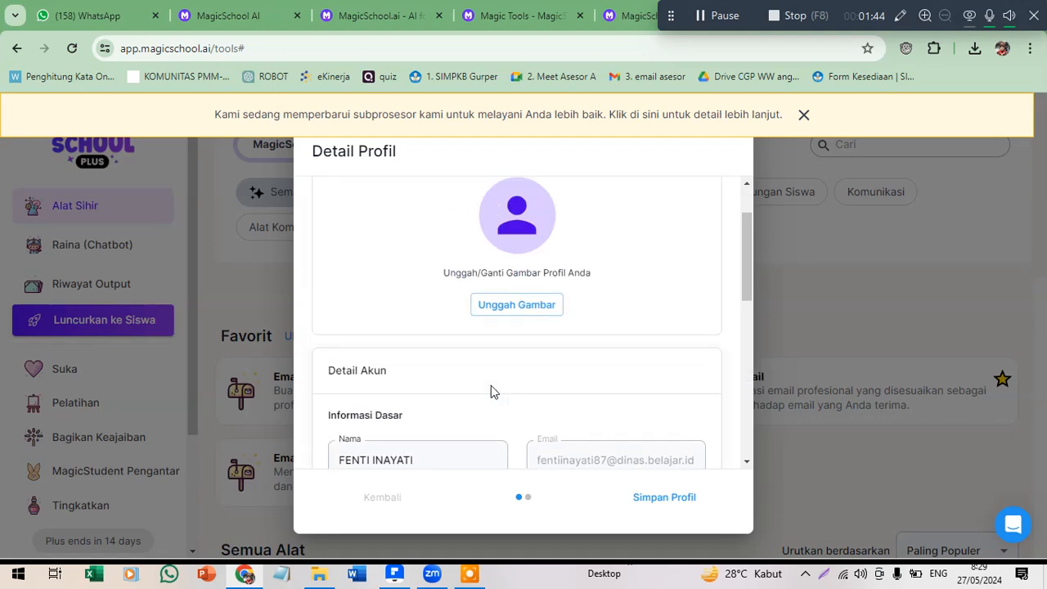
scroll(493, 392, down, 1)
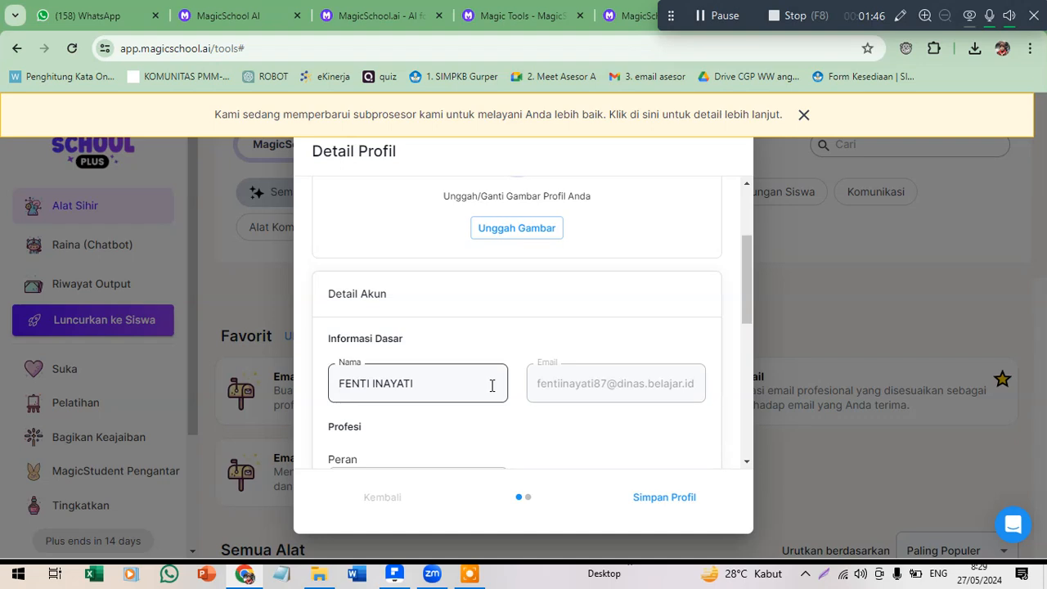
scroll(492, 385, down, 1)
scroll(491, 385, up, 3)
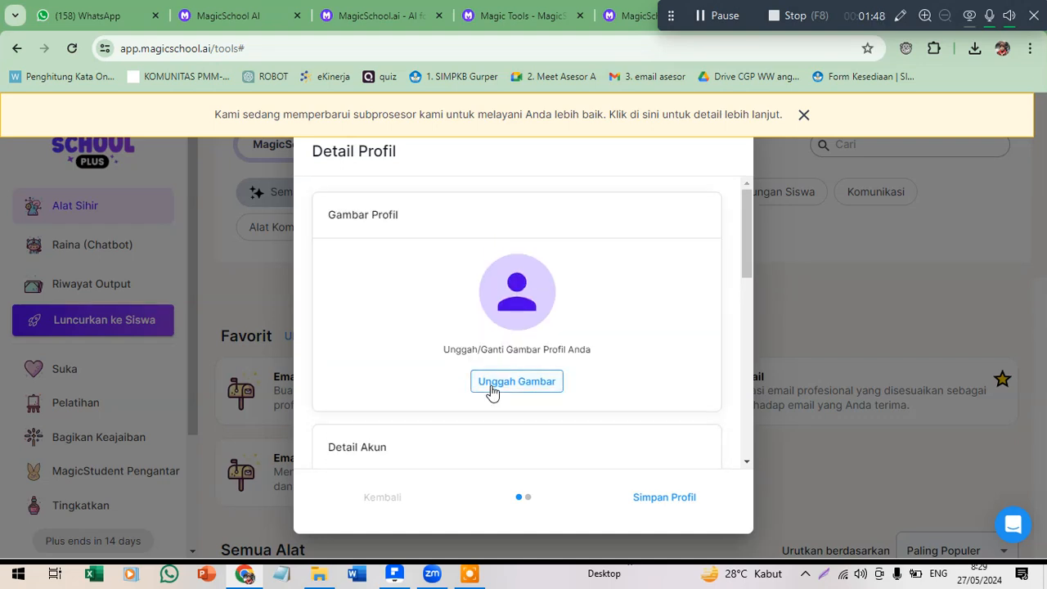
Set the role (Peran) in the profile's profession section to Pendidik.
scroll(491, 386, down, 3)
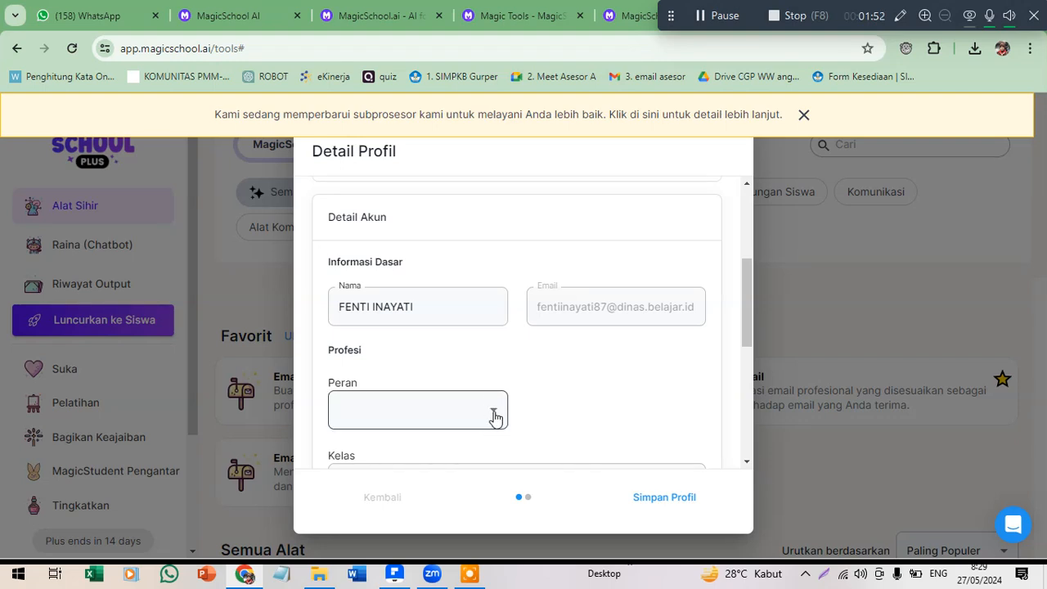
click(495, 419)
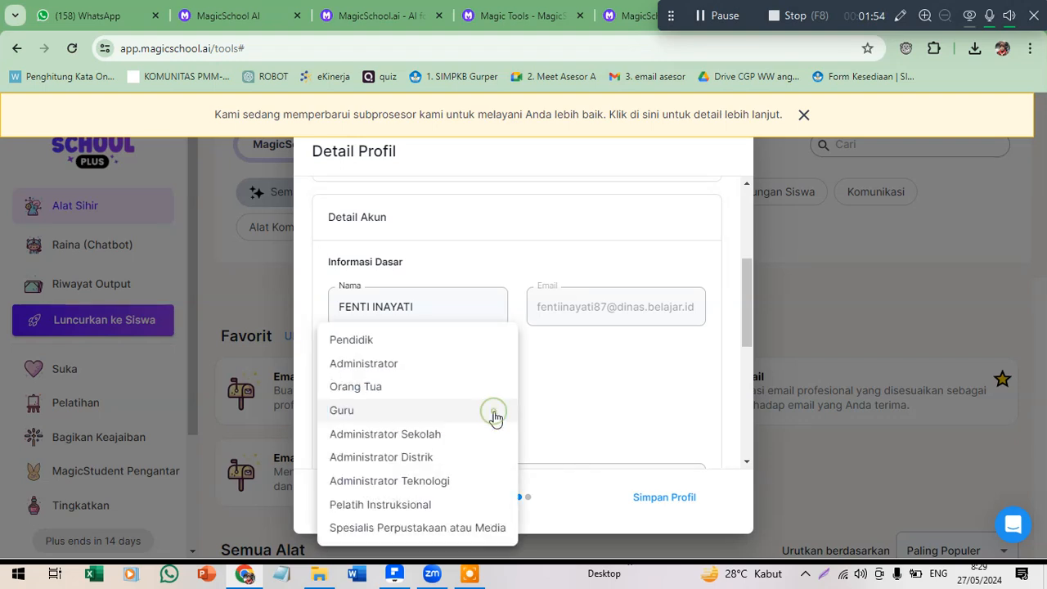
click(344, 342)
Set the profile's class levels (Kelas) to Sekolah Menengah Pertama (Kelas 7-8) and Sekolah Menengah Atas (Kelas 9-12).
scroll(467, 467, down, 1)
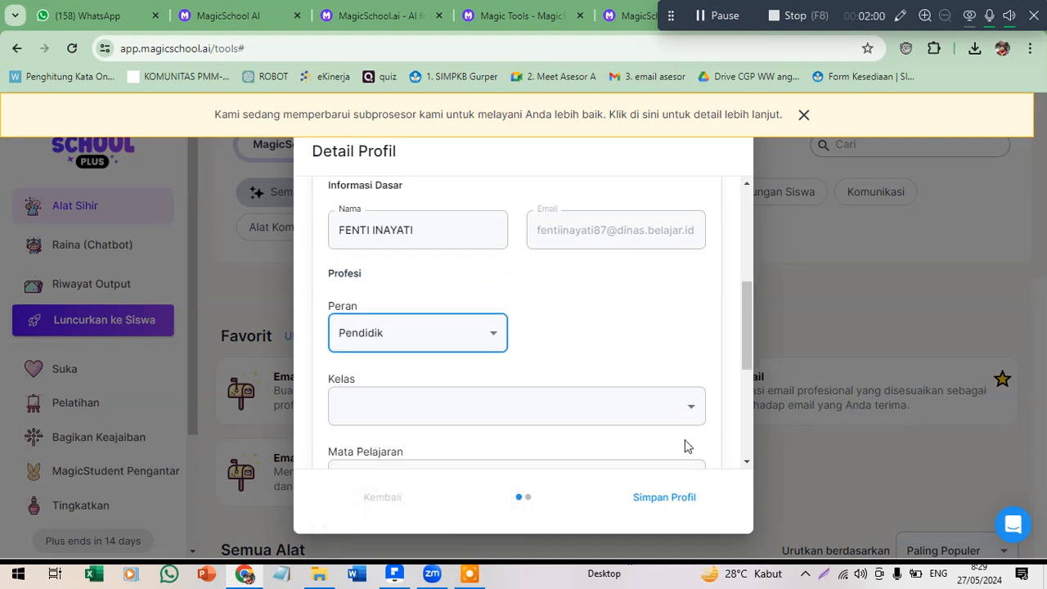
click(692, 409)
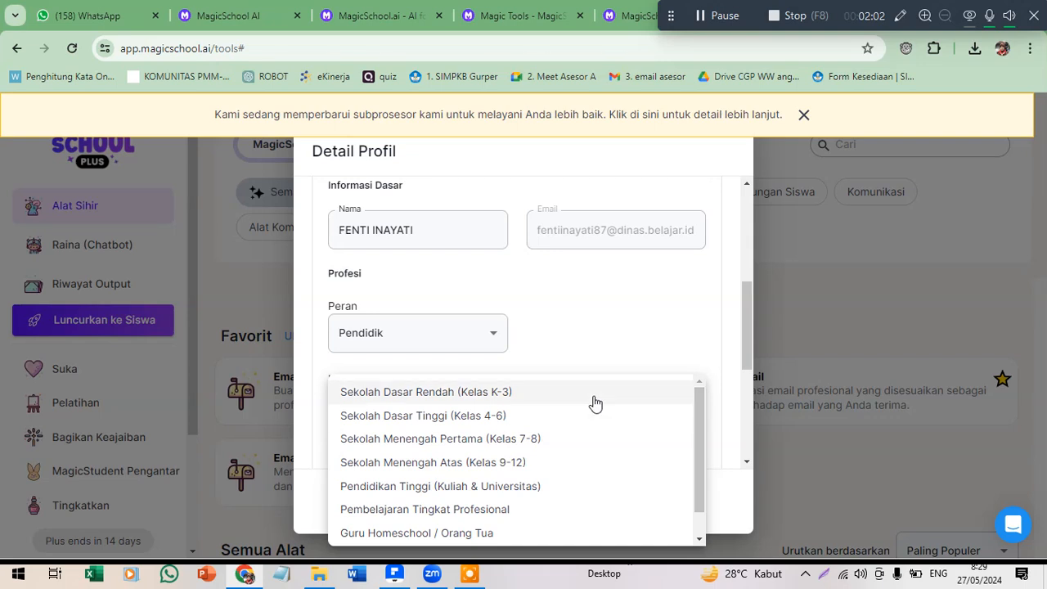
click(518, 444)
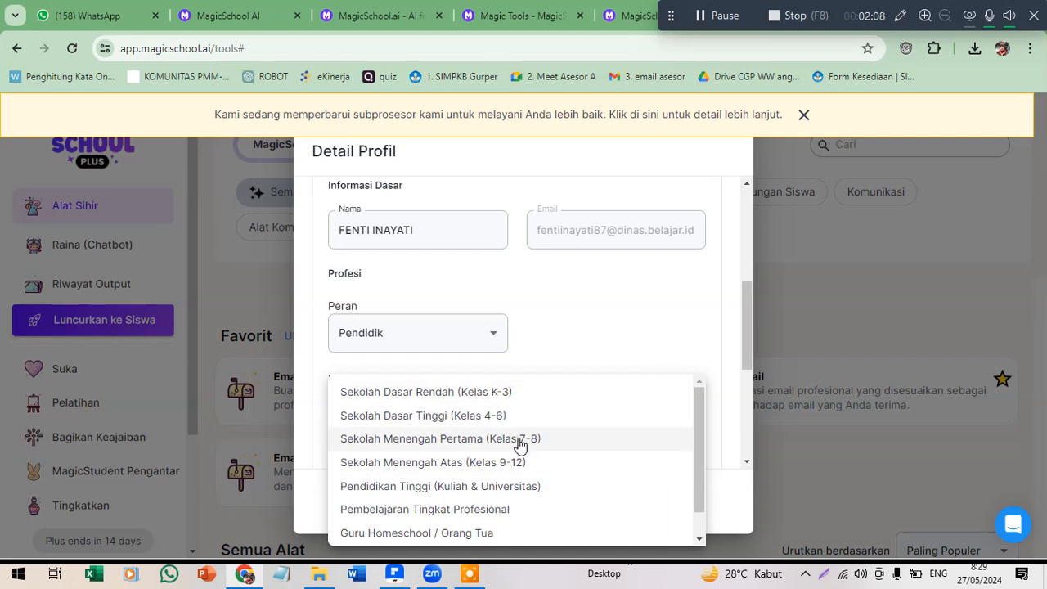
click(514, 467)
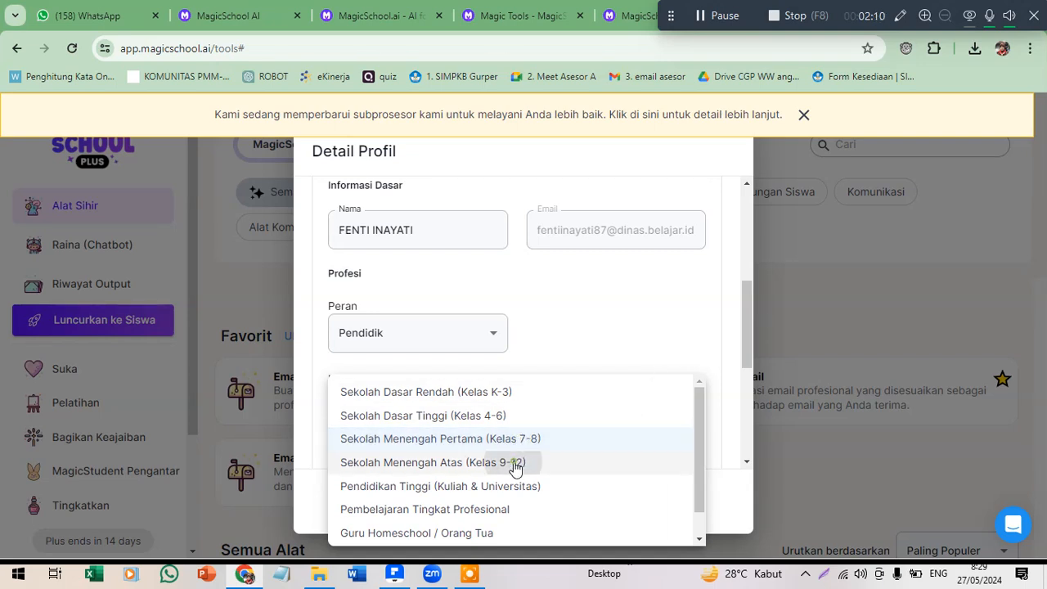
click(642, 344)
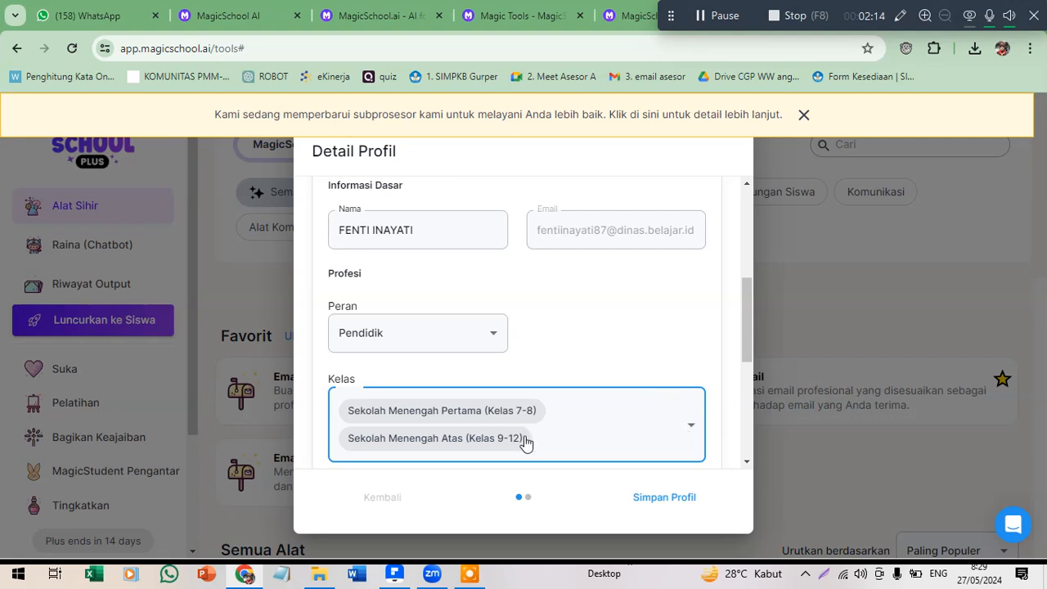
Set the subject (Mata Pelajaran) in the profile's profession section to Bahasa Dunia.
scroll(528, 446, down, 2)
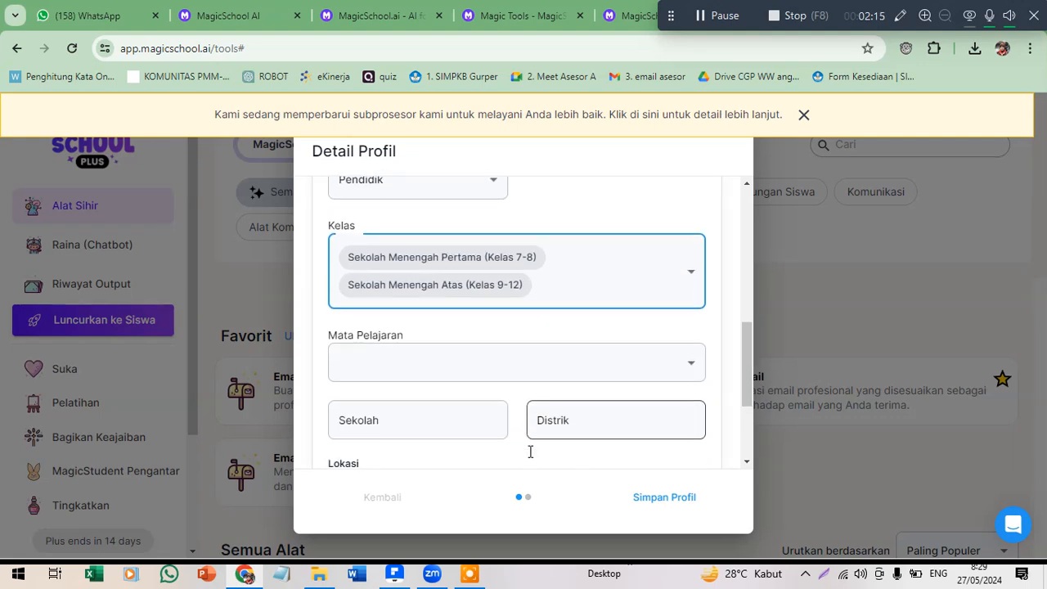
click(691, 373)
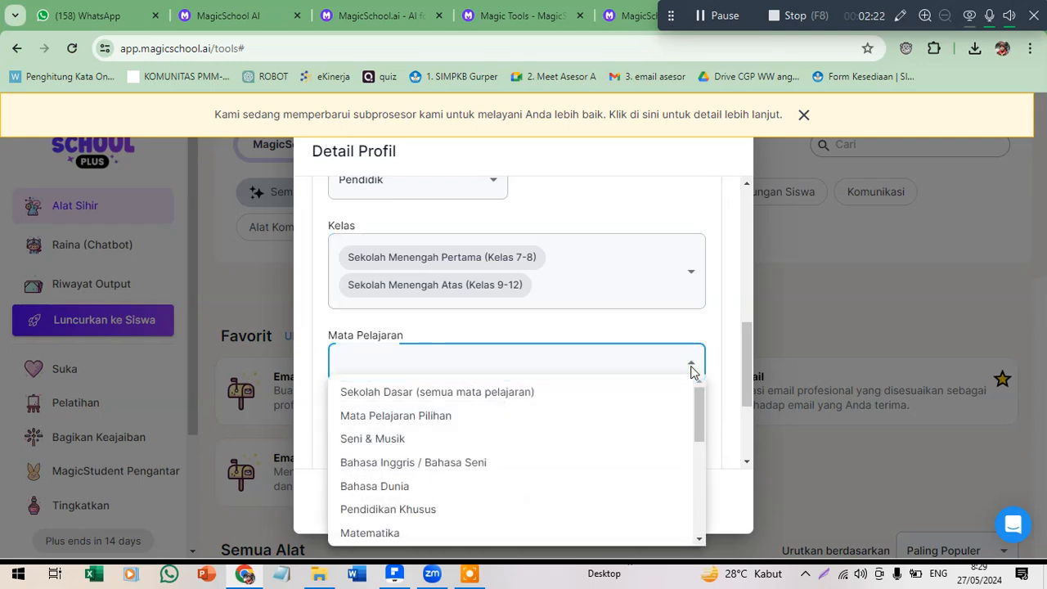
click(374, 491)
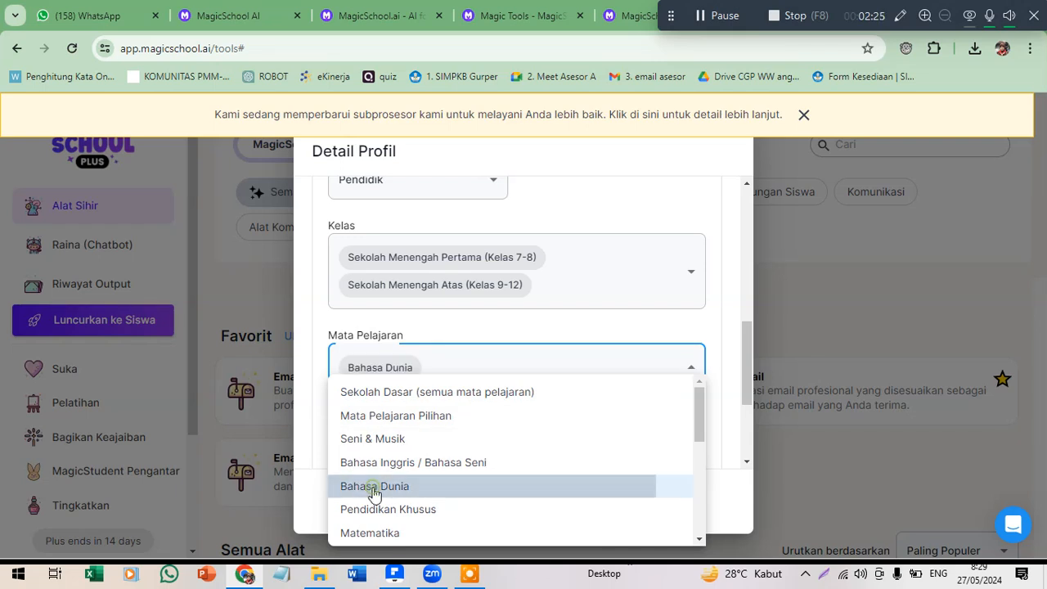
click(736, 446)
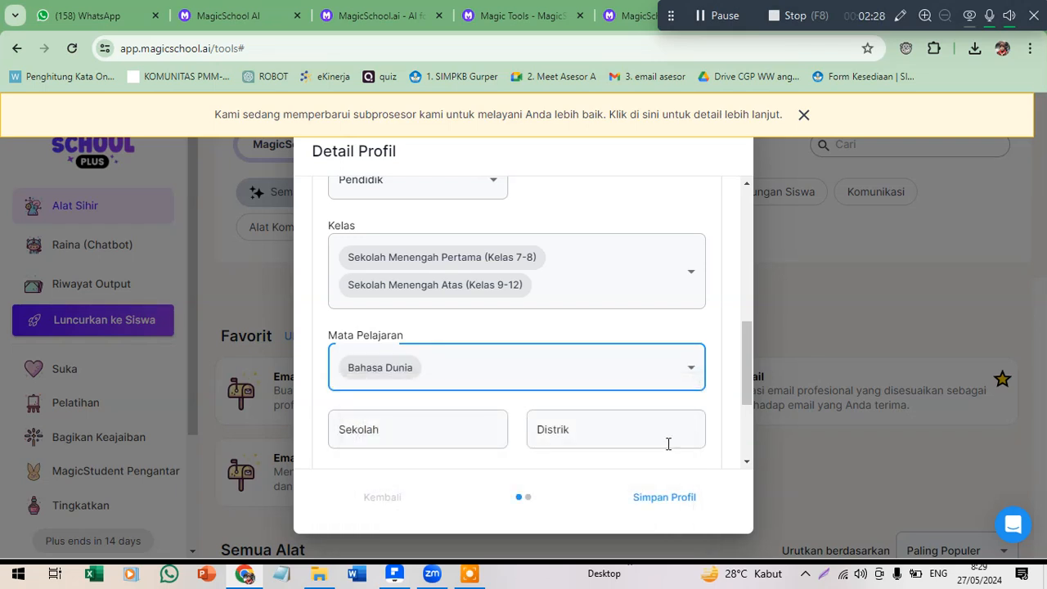
Enter SMP Sedunia as the school (Sekolah) and GARUT as the district (Distrik) in the profile.
click(463, 430)
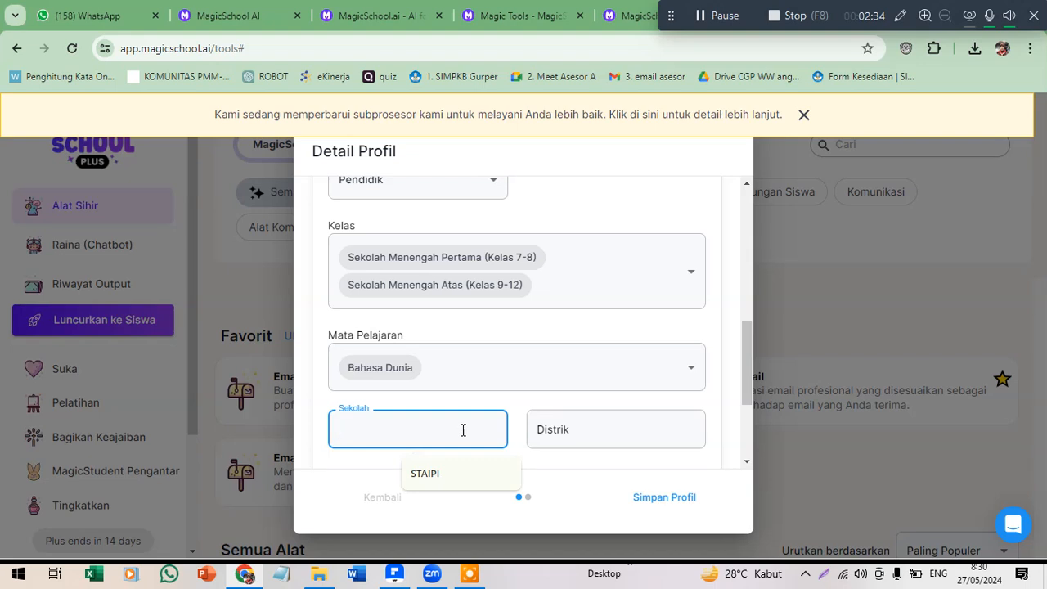
text(SMP Sedunia)
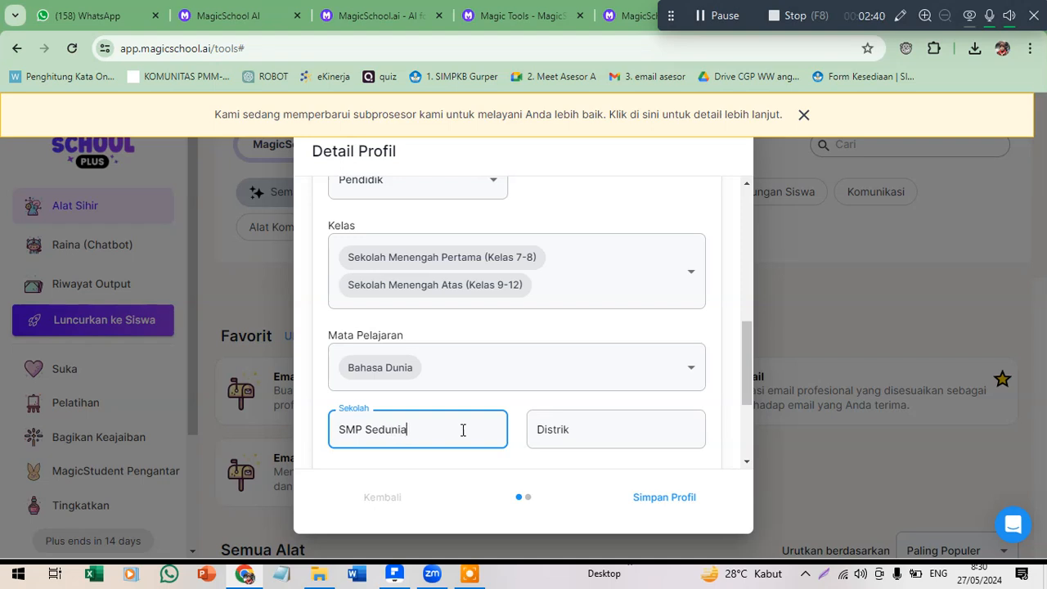
click(599, 433)
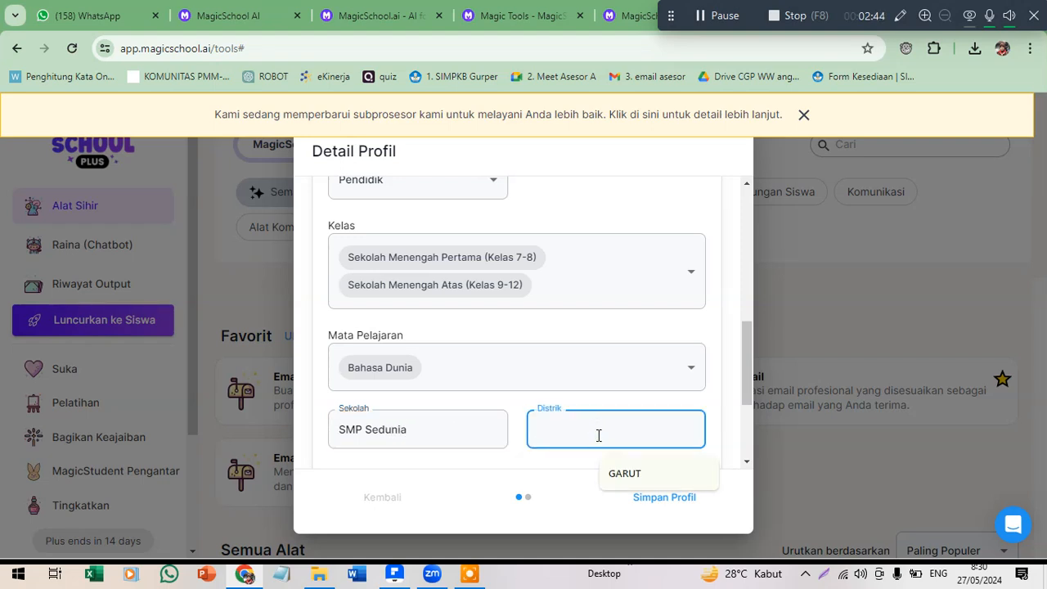
click(633, 475)
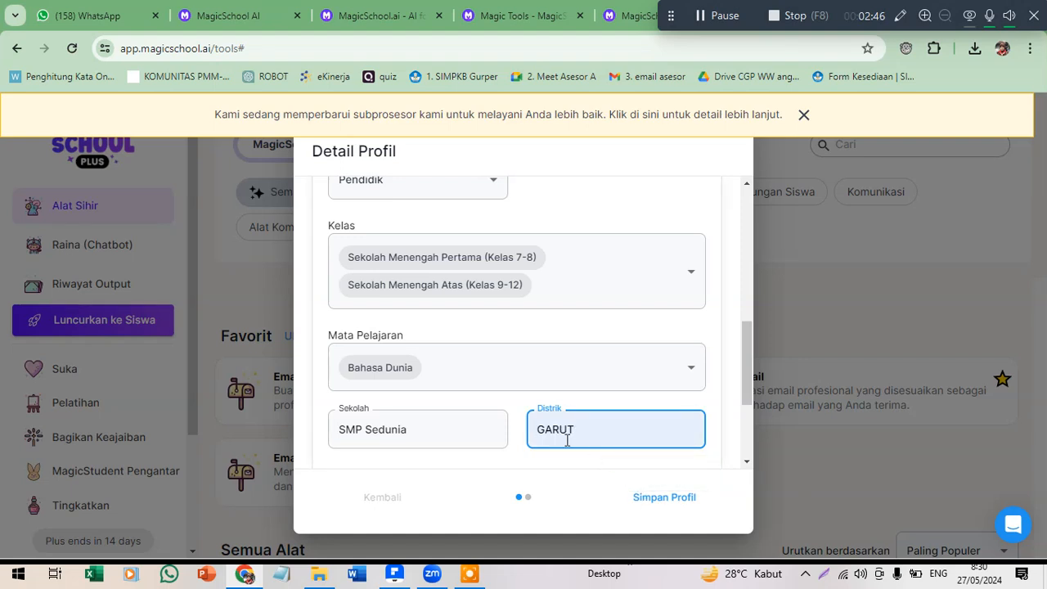
scroll(567, 440, down, 2)
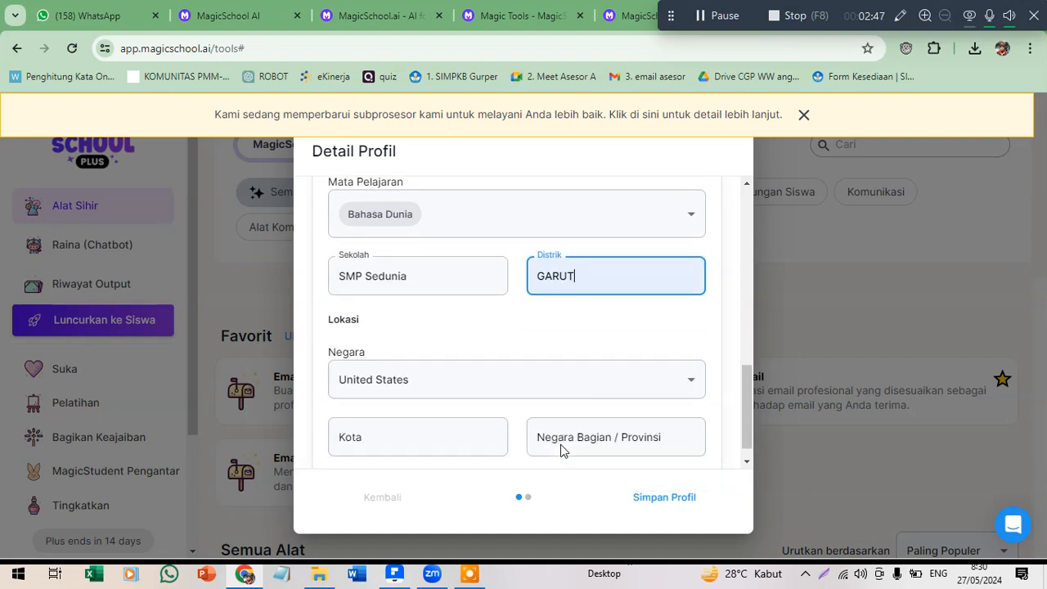
click(692, 383)
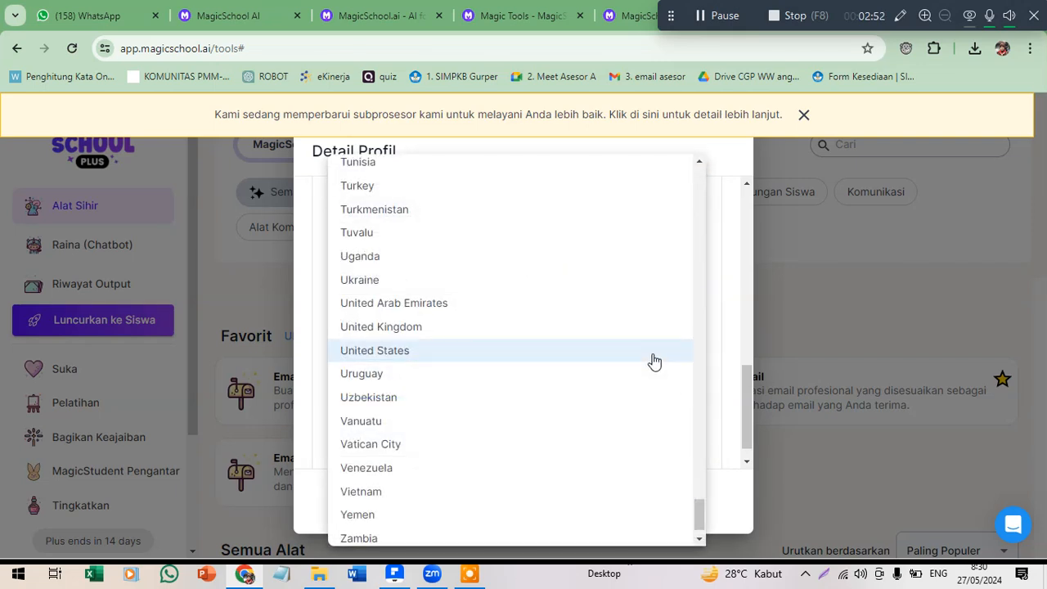
scroll(654, 366, up, 4)
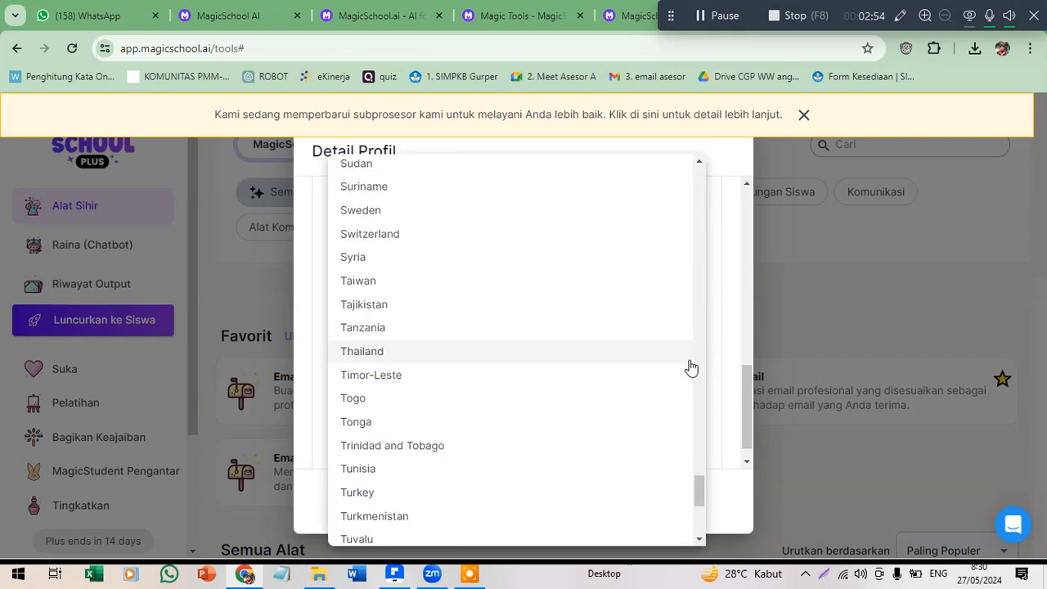
click(730, 344)
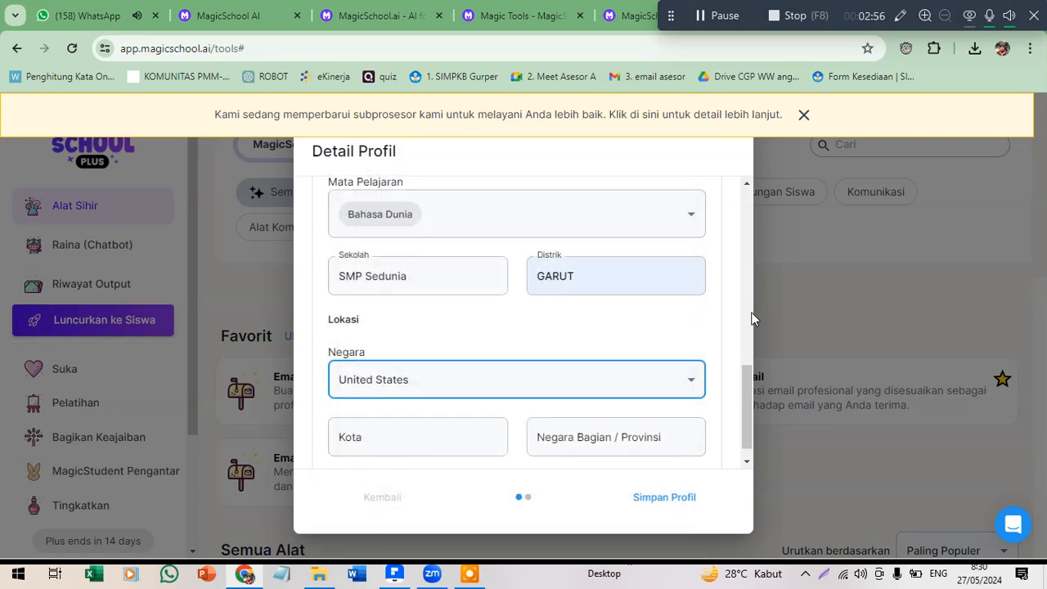
Set the country (Negara) in the profile's location section to Indonesia.
click(593, 380)
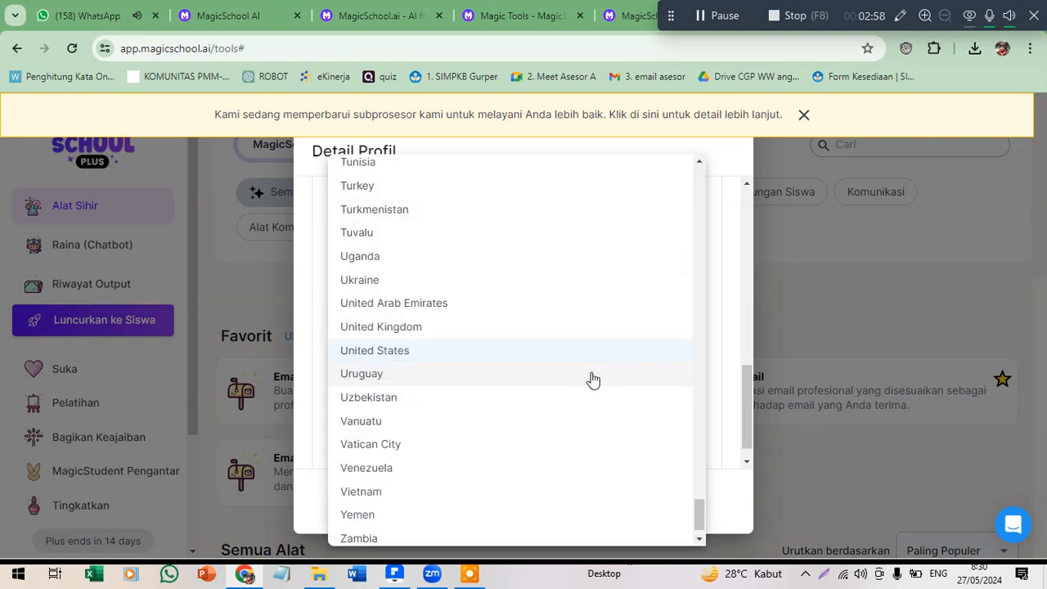
scroll(594, 381, down, 1)
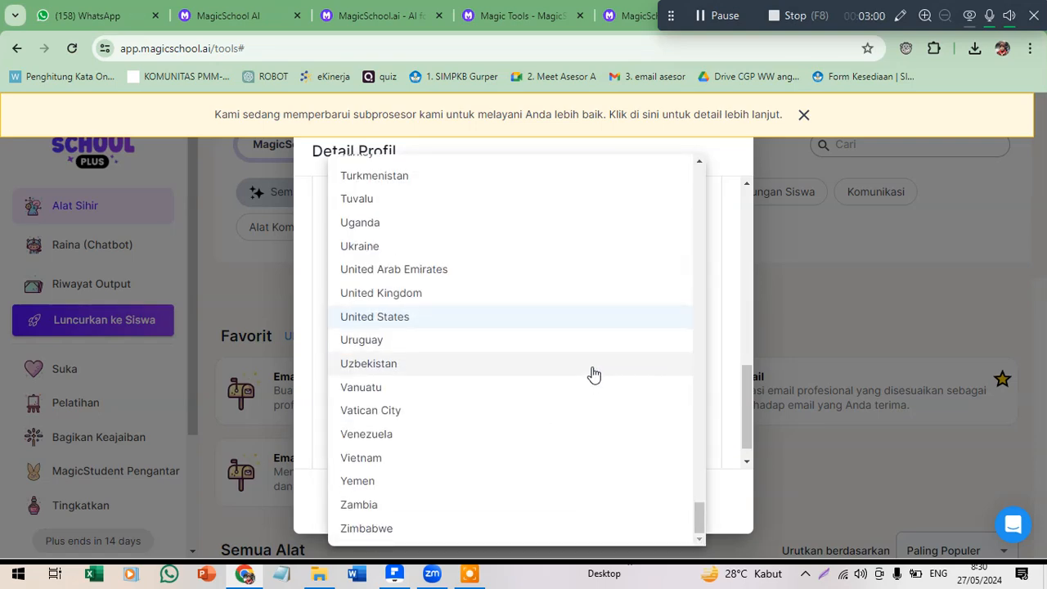
scroll(593, 373, up, 20)
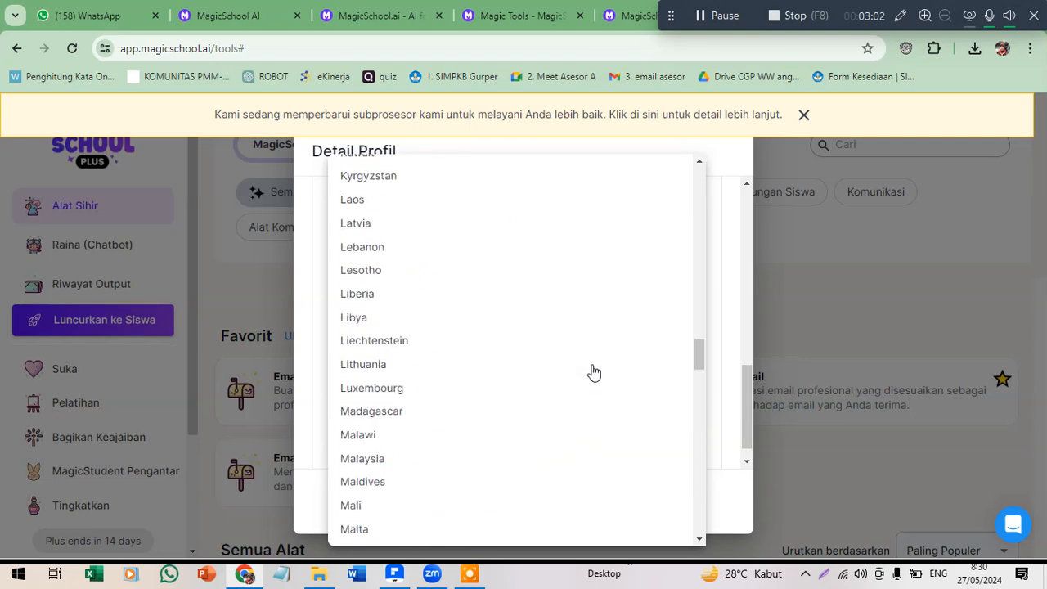
scroll(593, 372, up, 12)
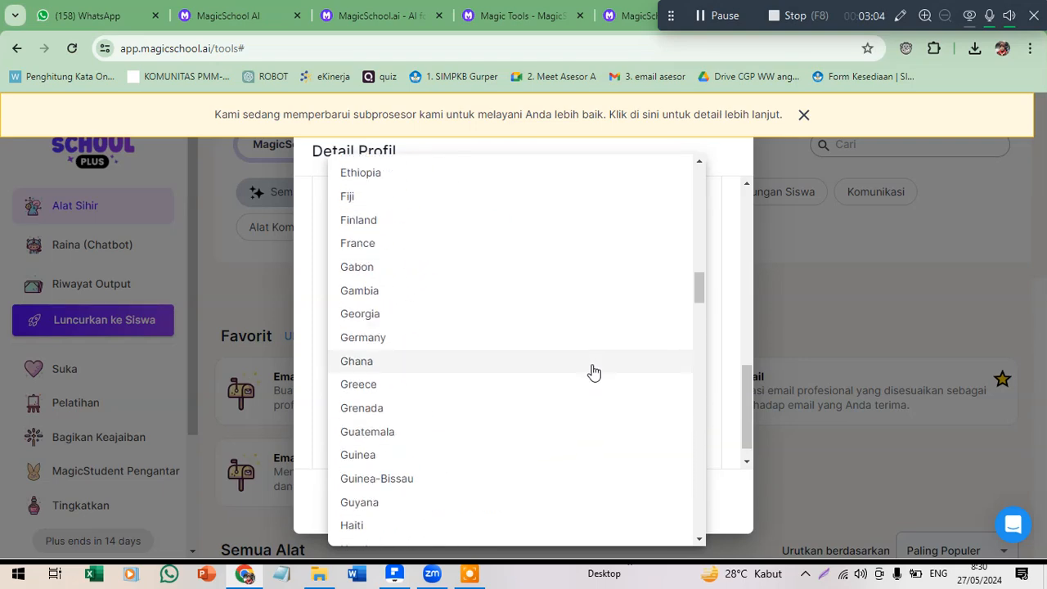
scroll(593, 372, up, 1)
scroll(593, 373, down, 5)
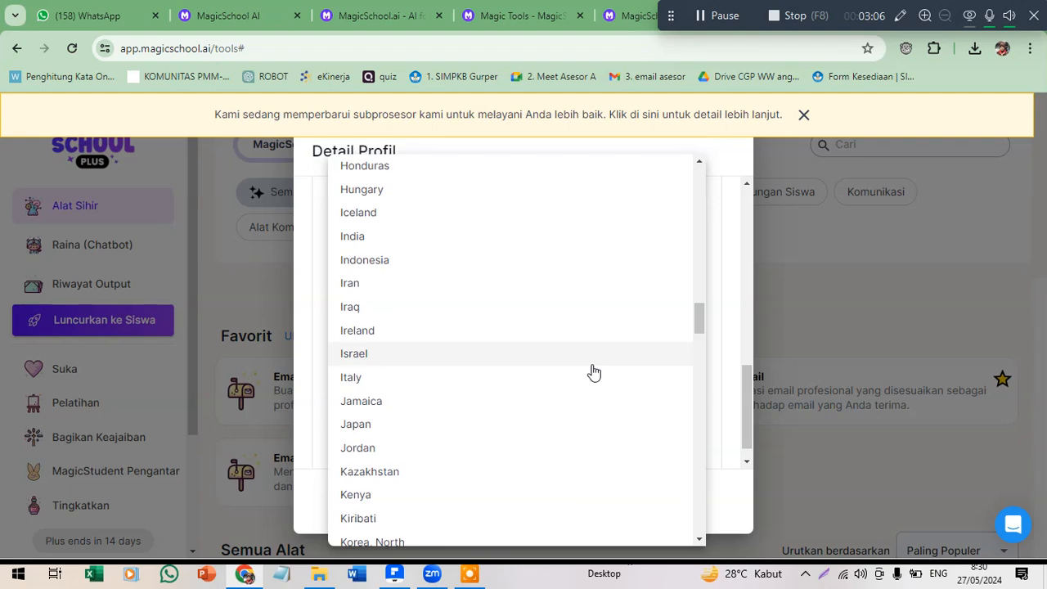
scroll(593, 372, down, 3)
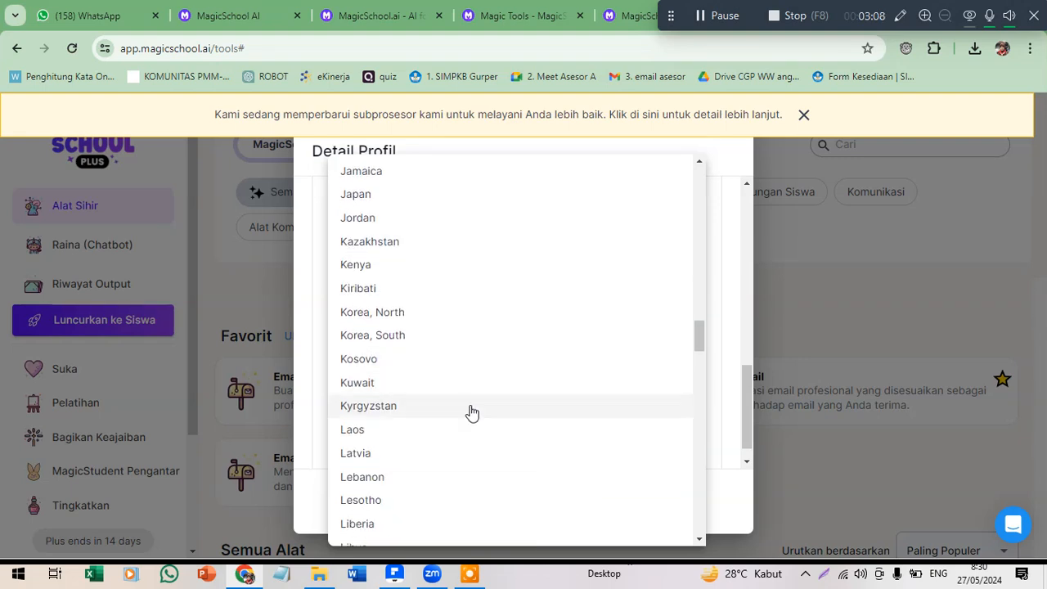
scroll(458, 425, down, 1)
scroll(436, 435, up, 4)
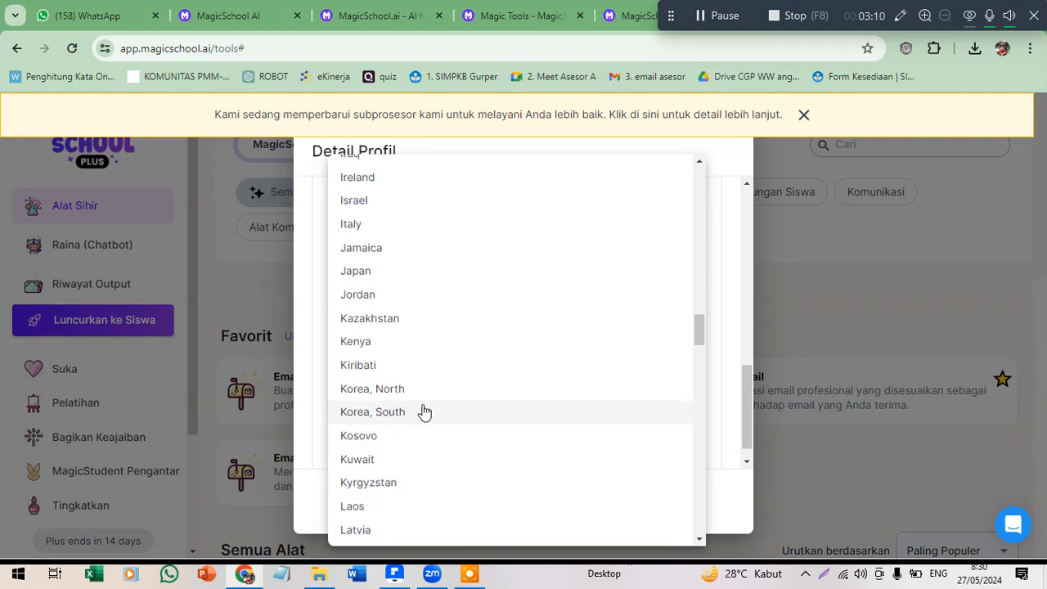
scroll(424, 411, up, 7)
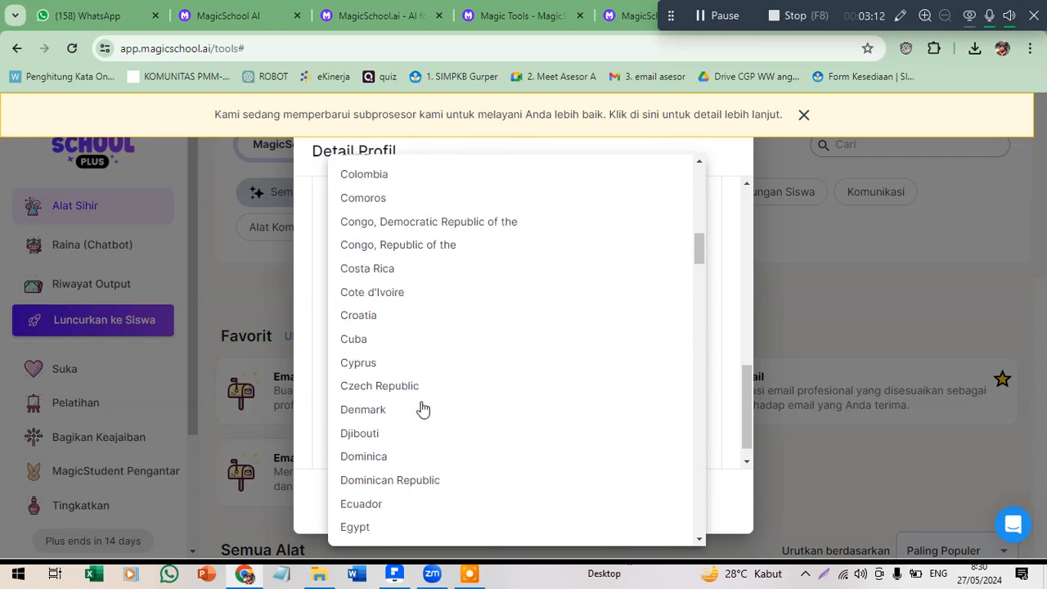
scroll(422, 409, up, 6)
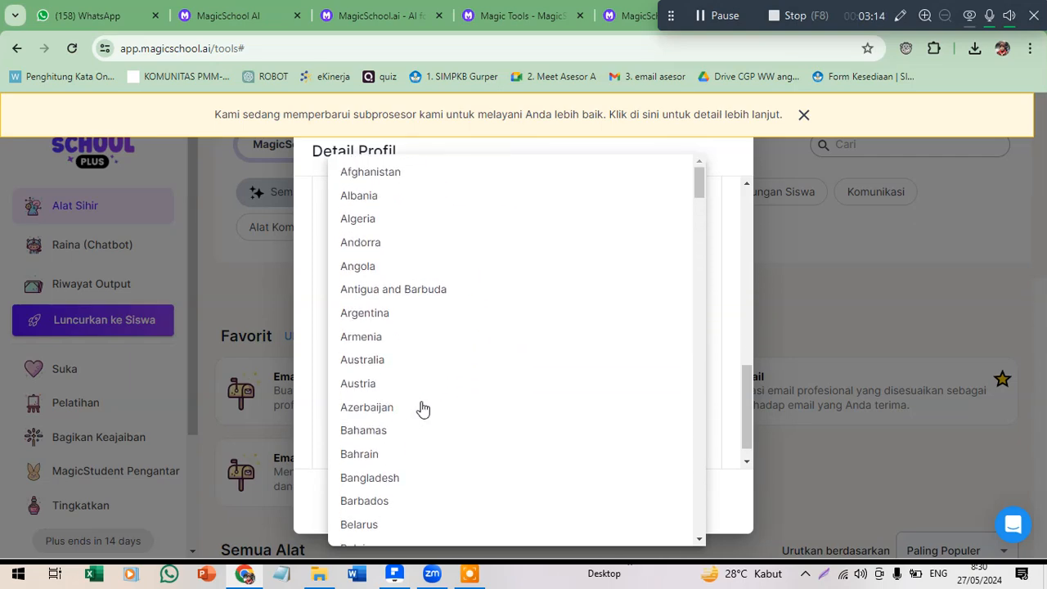
scroll(422, 411, down, 5)
scroll(421, 411, down, 12)
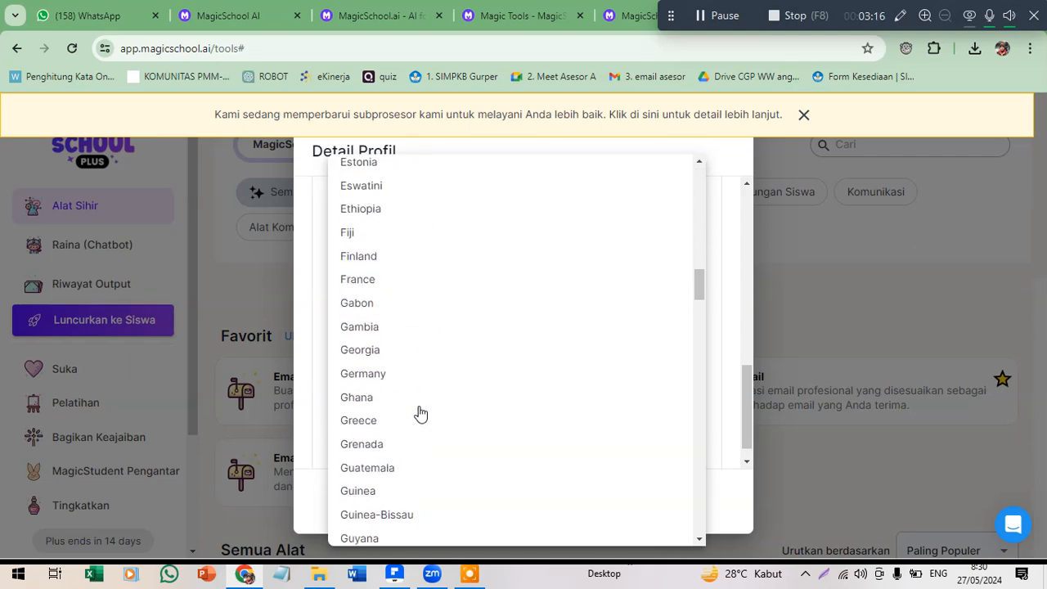
scroll(421, 413, down, 6)
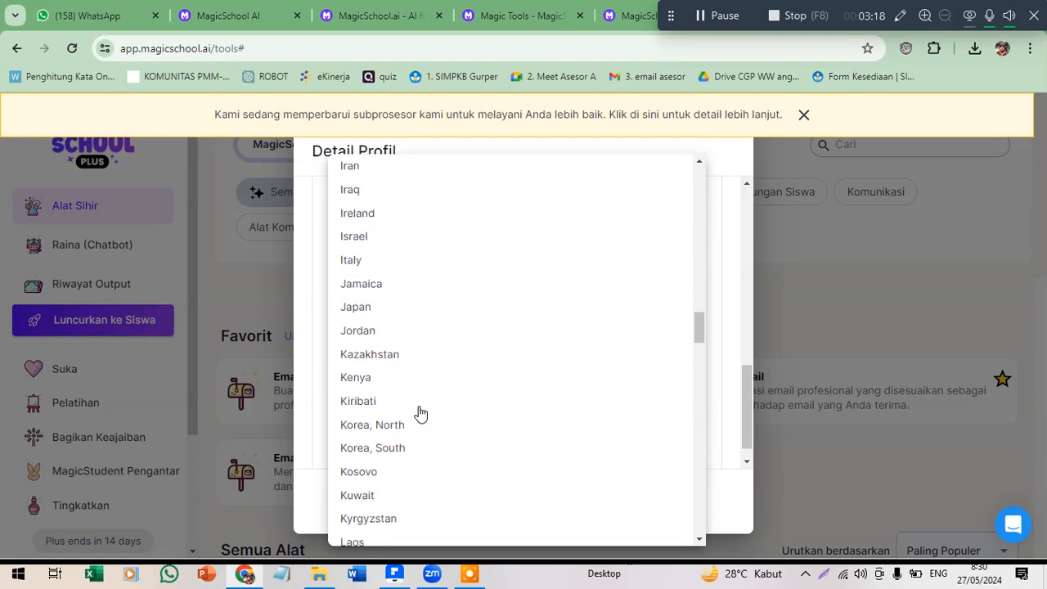
scroll(420, 413, down, 5)
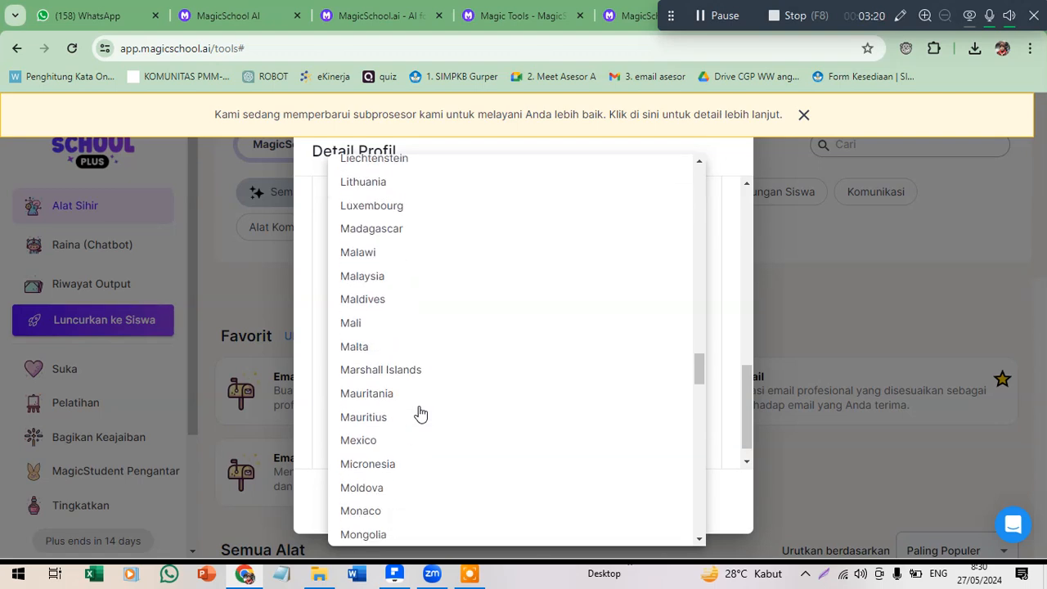
scroll(420, 413, down, 5)
scroll(420, 413, down, 10)
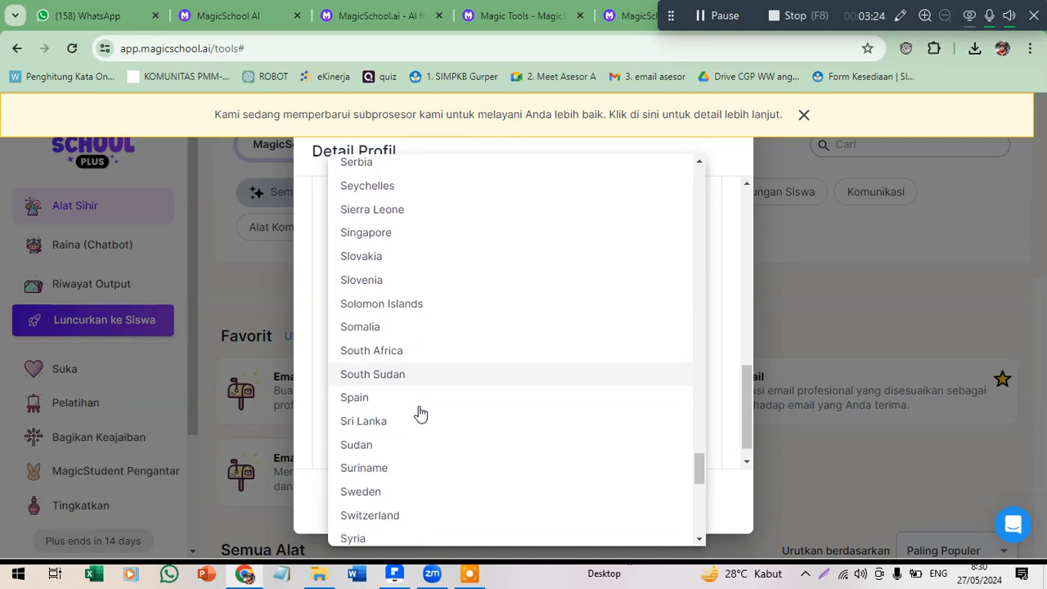
scroll(420, 413, down, 5)
scroll(421, 413, down, 5)
scroll(420, 413, down, 1)
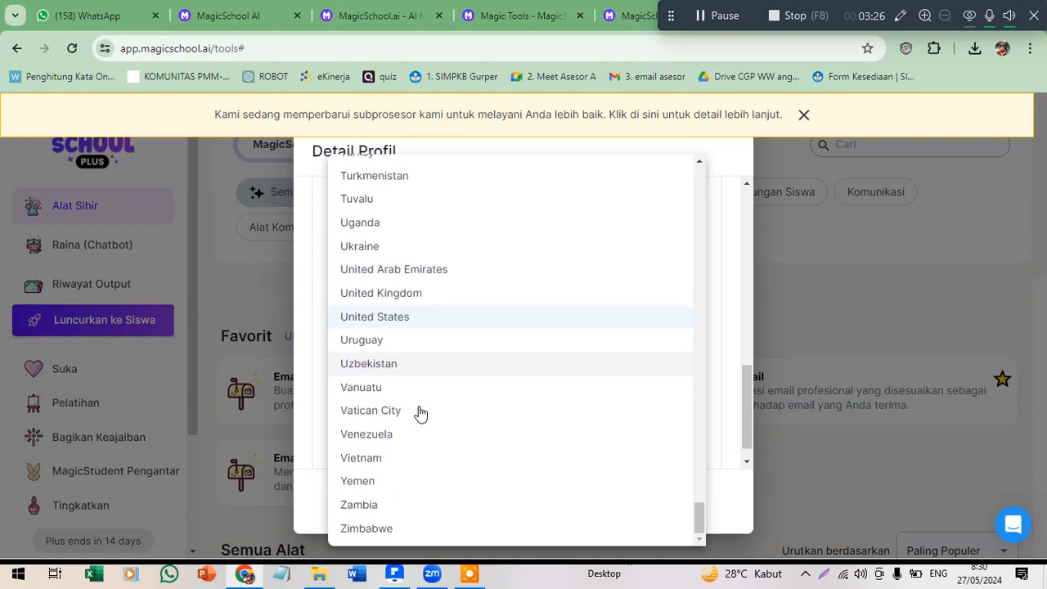
scroll(426, 417, up, 4)
scroll(423, 416, up, 5)
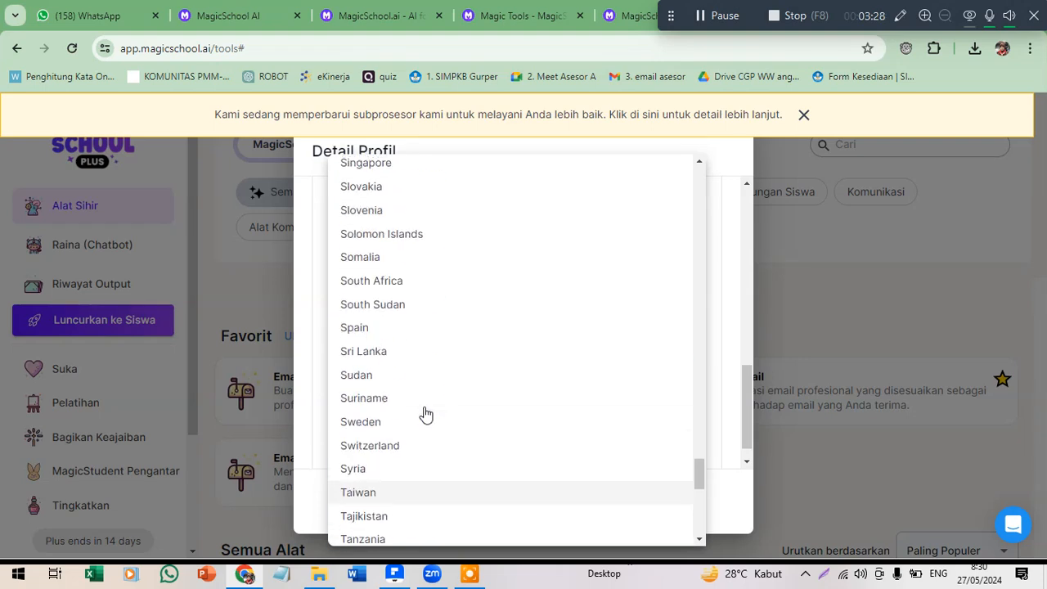
scroll(419, 411, up, 5)
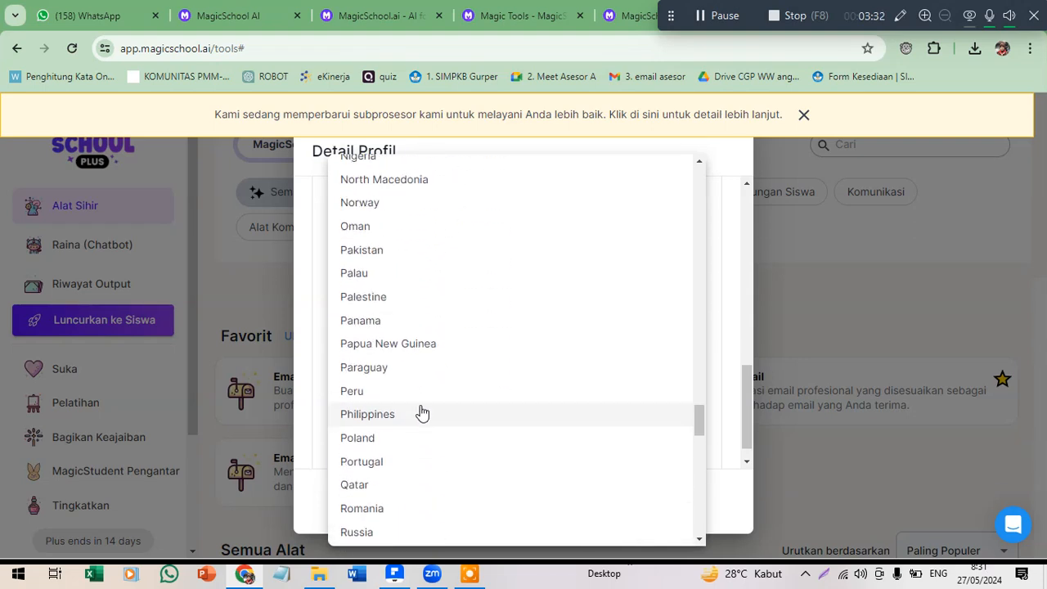
scroll(423, 412, up, 2)
scroll(422, 408, up, 2)
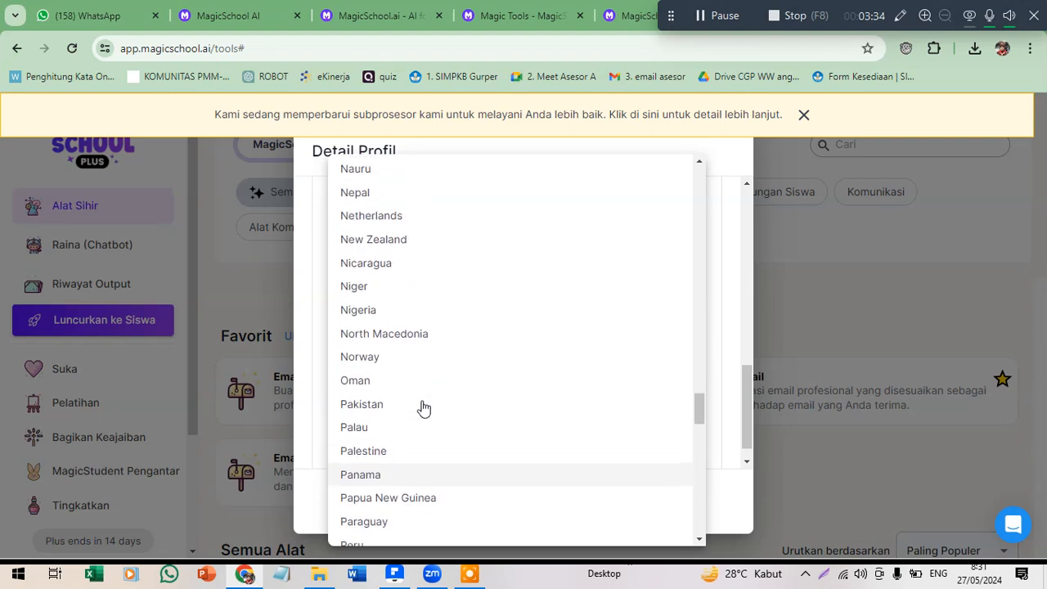
scroll(423, 408, up, 10)
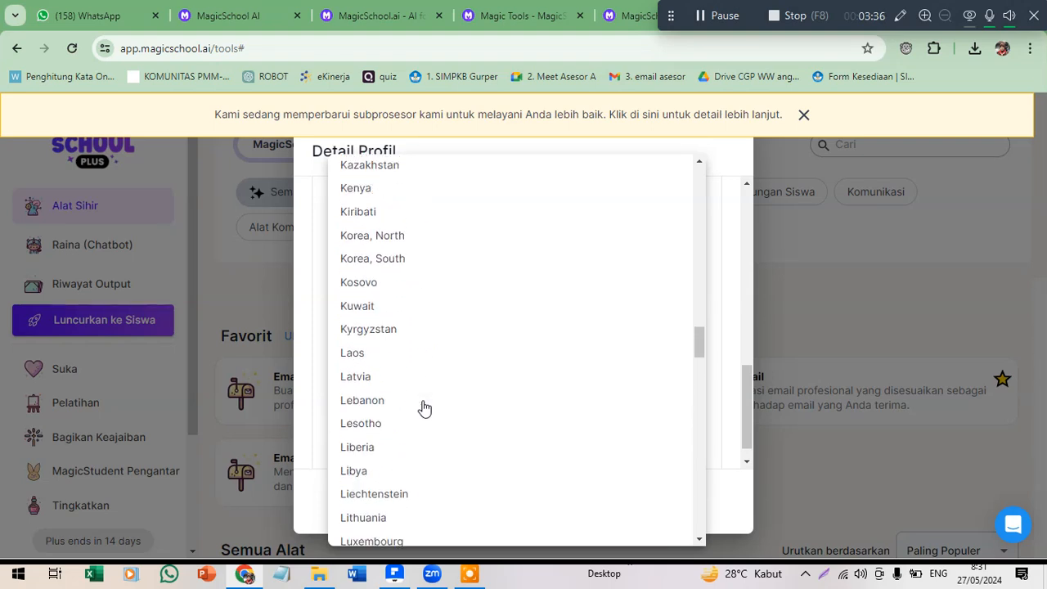
scroll(423, 405, up, 4)
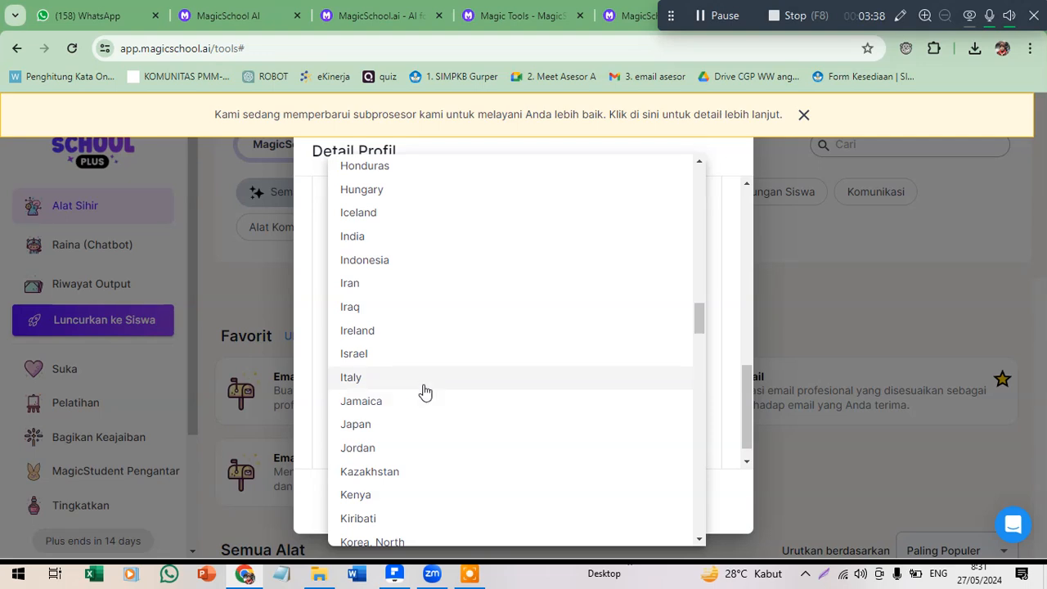
click(354, 261)
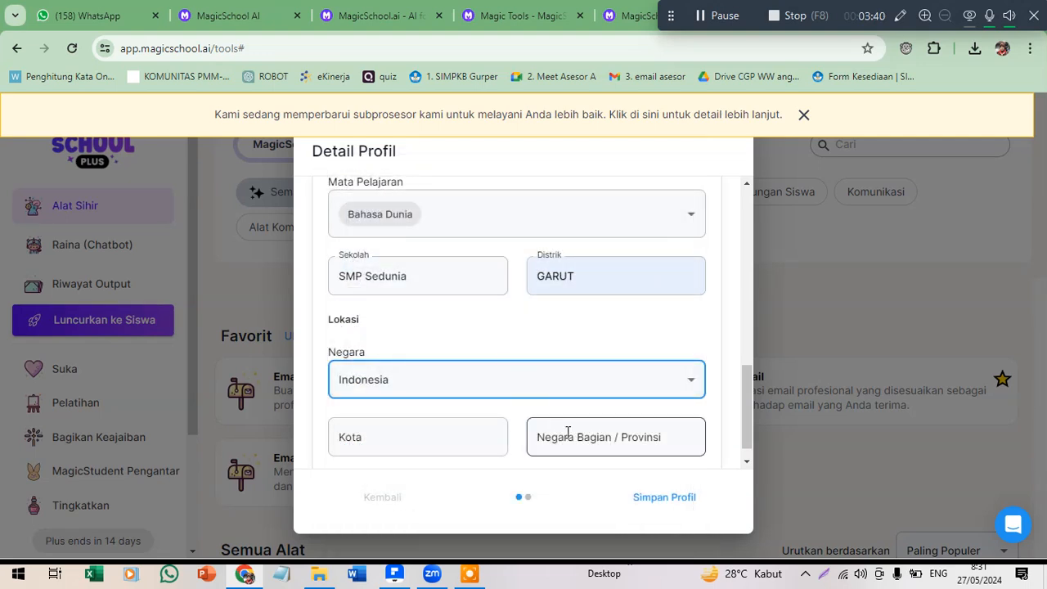
Enter Garut as the city (Kota) in the profile's location section.
click(439, 446)
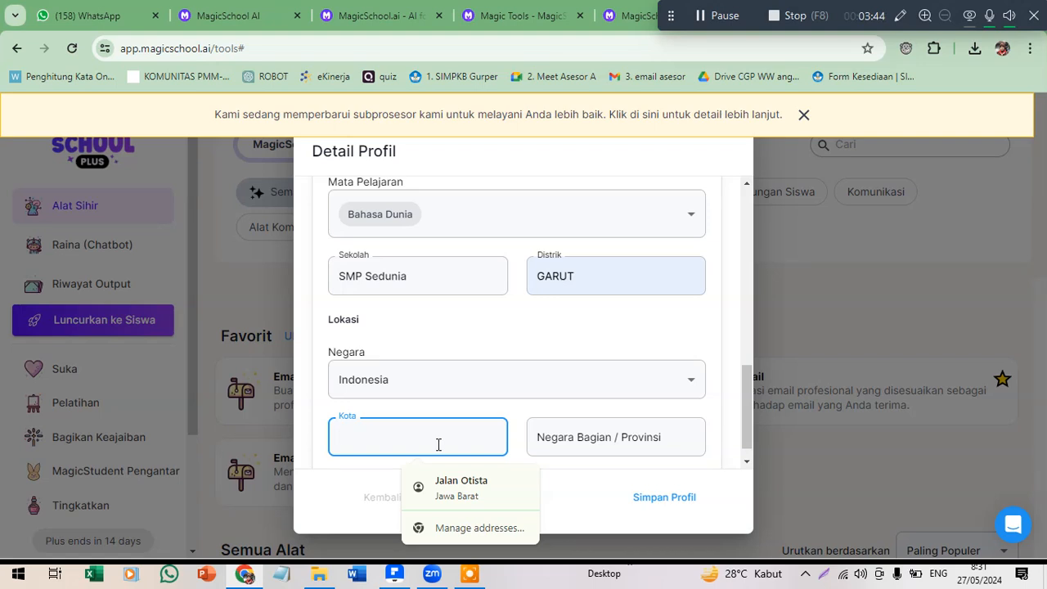
text(Garut)
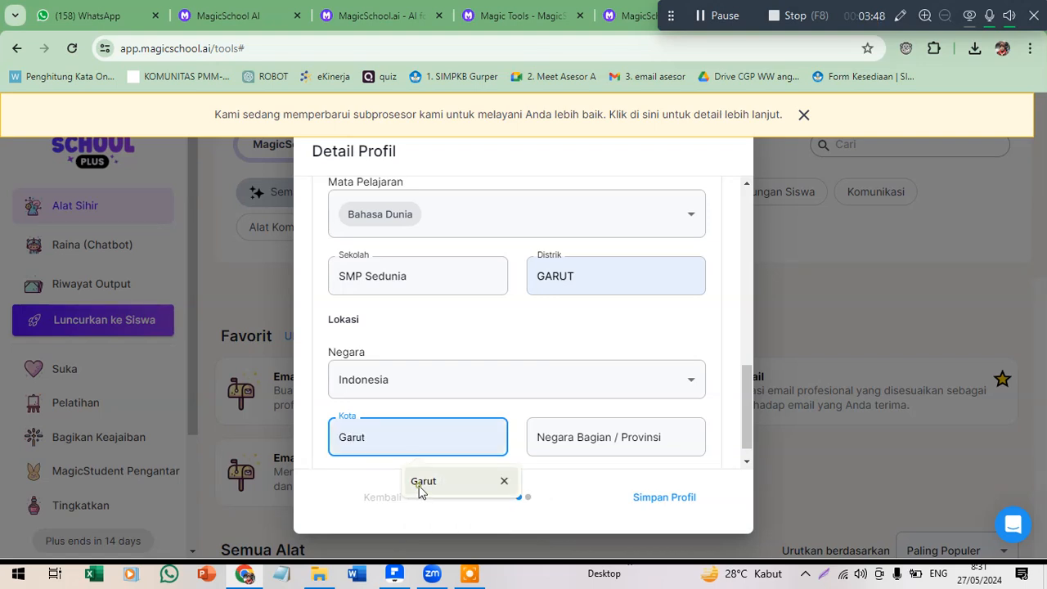
click(420, 491)
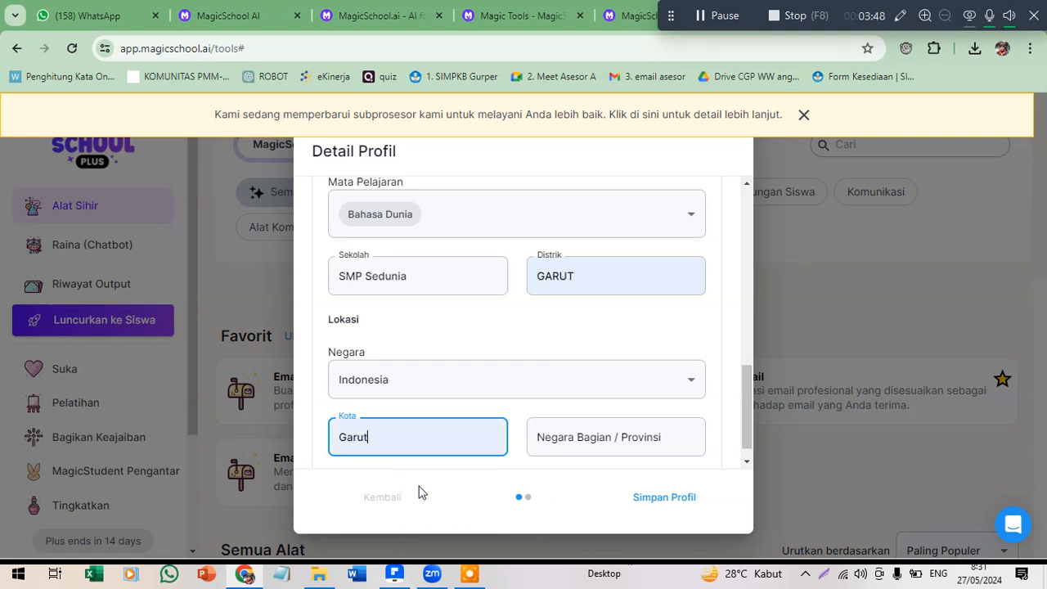
Set the province (Negara Bagian / Provinsi) in the profile's location section to Jawa Barat and save the profile.
click(620, 442)
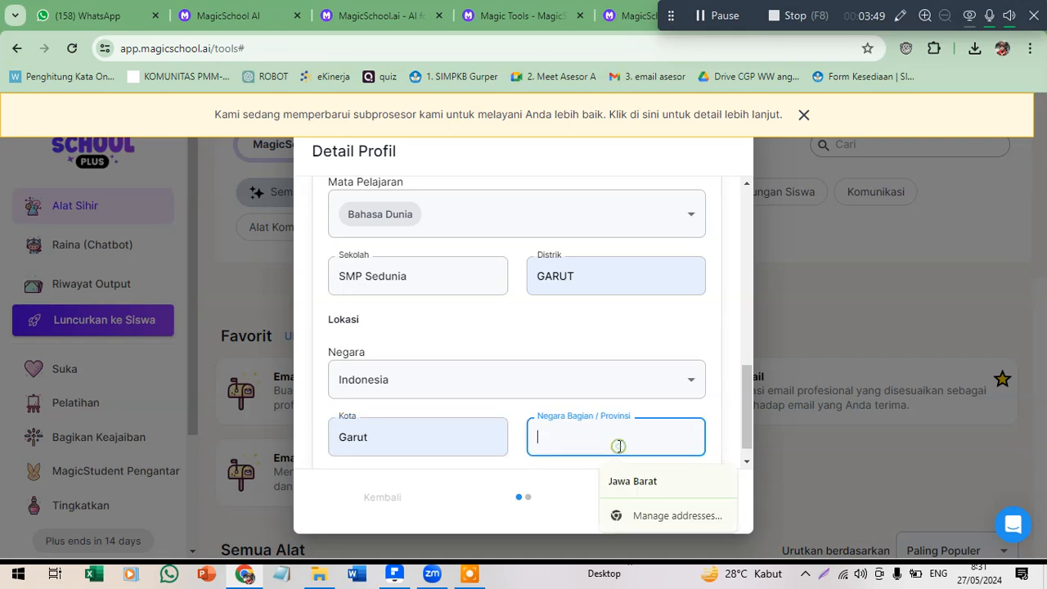
click(639, 485)
scroll(552, 463, down, 1)
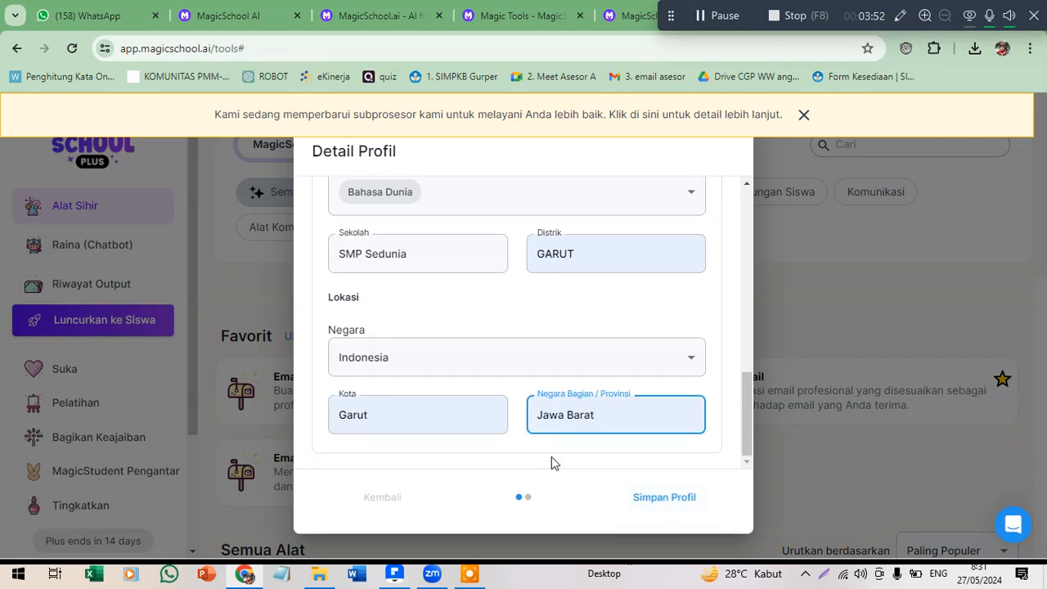
click(660, 502)
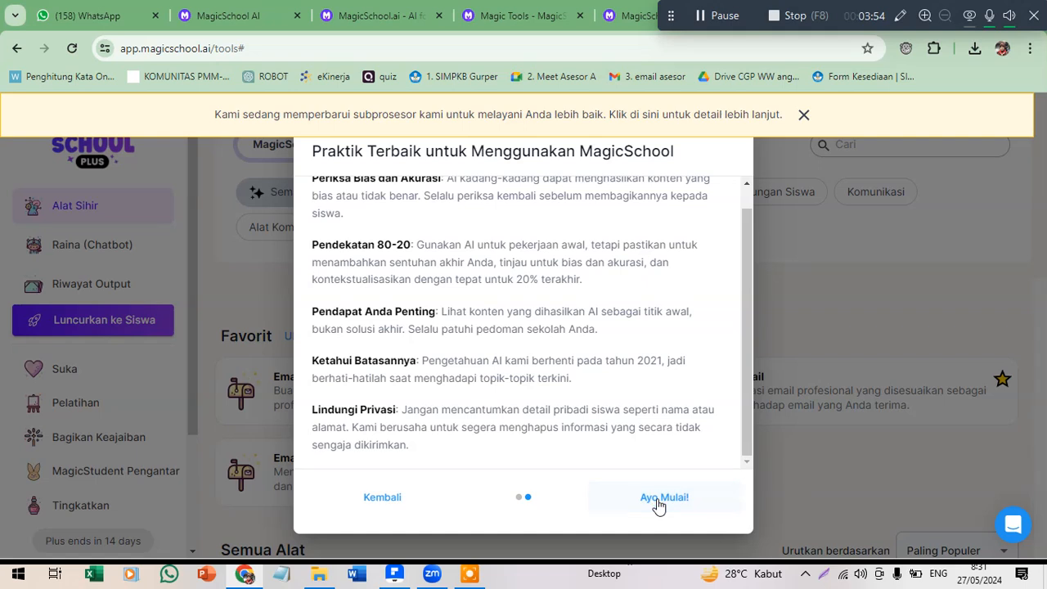
Read through the MagicSchool best-practice guidelines and accept them to get started.
scroll(615, 422, up, 1)
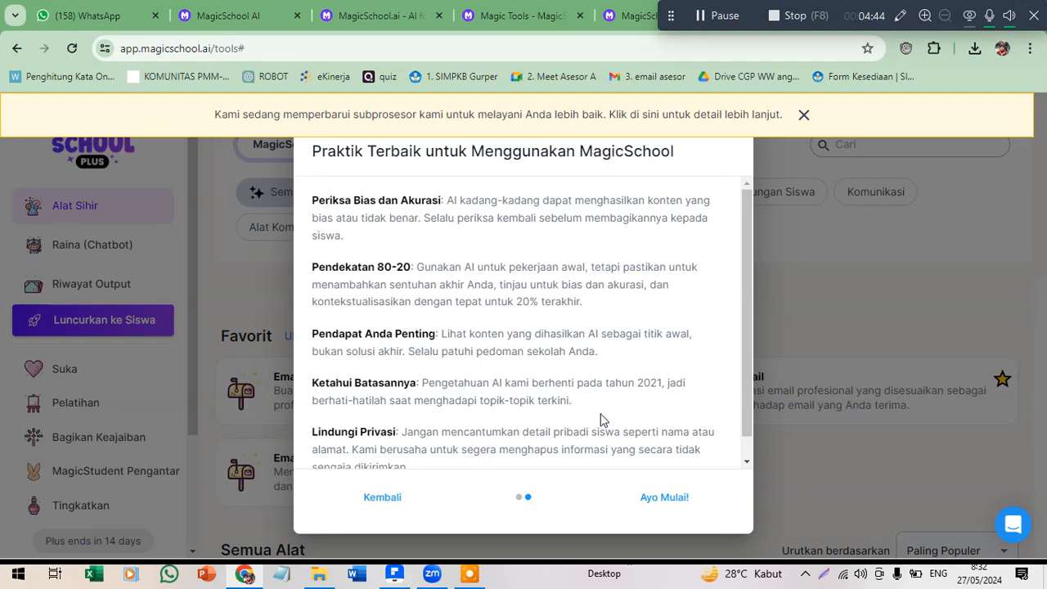
scroll(601, 420, down, 1)
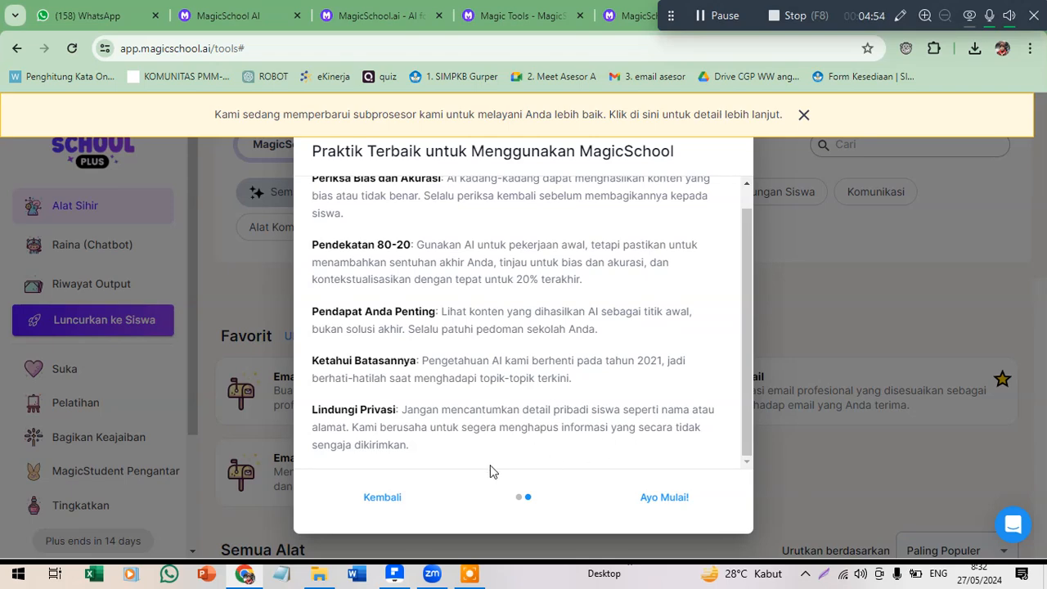
click(656, 499)
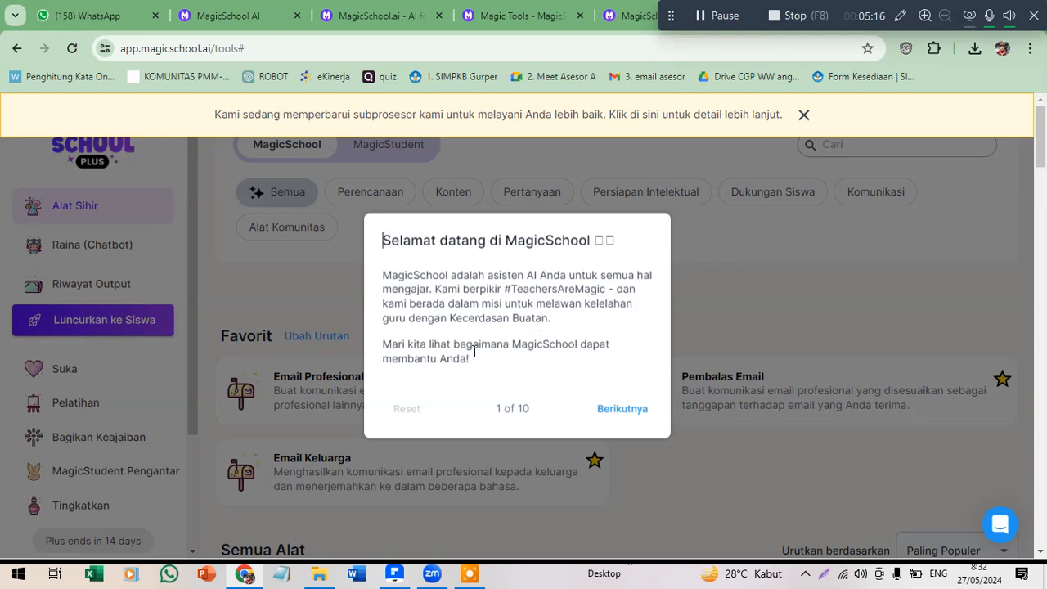
Start the welcome tour and advance it to the Penilaian Pilihan Ganda tool's form.
click(630, 410)
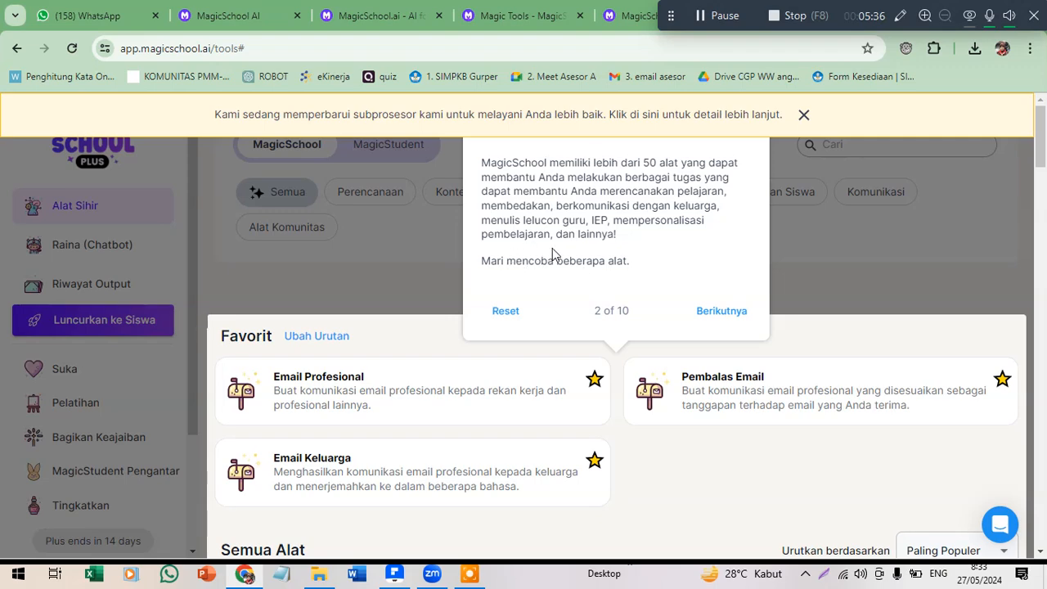
click(703, 316)
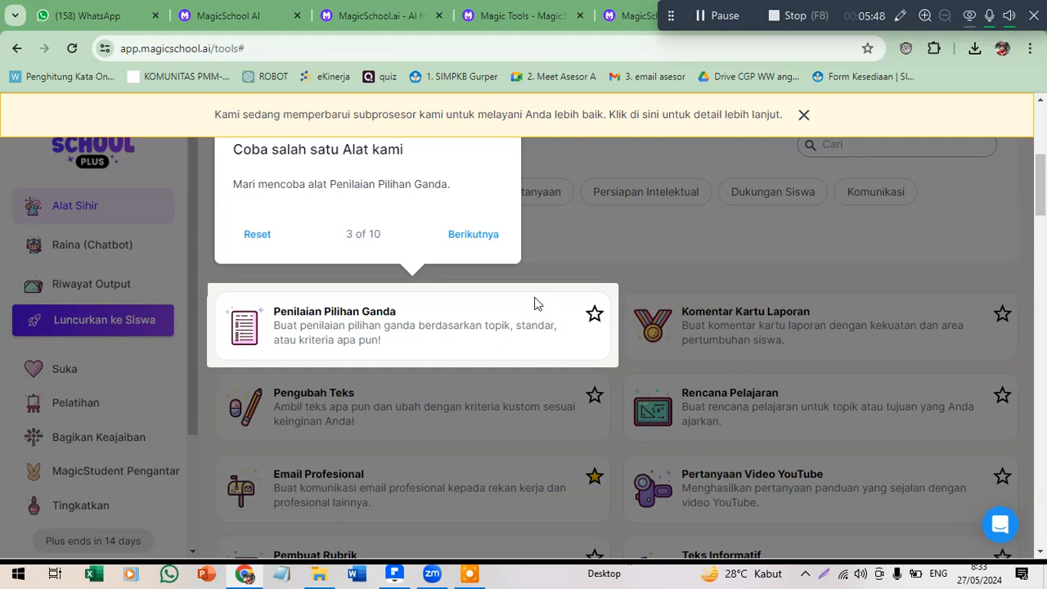
click(475, 235)
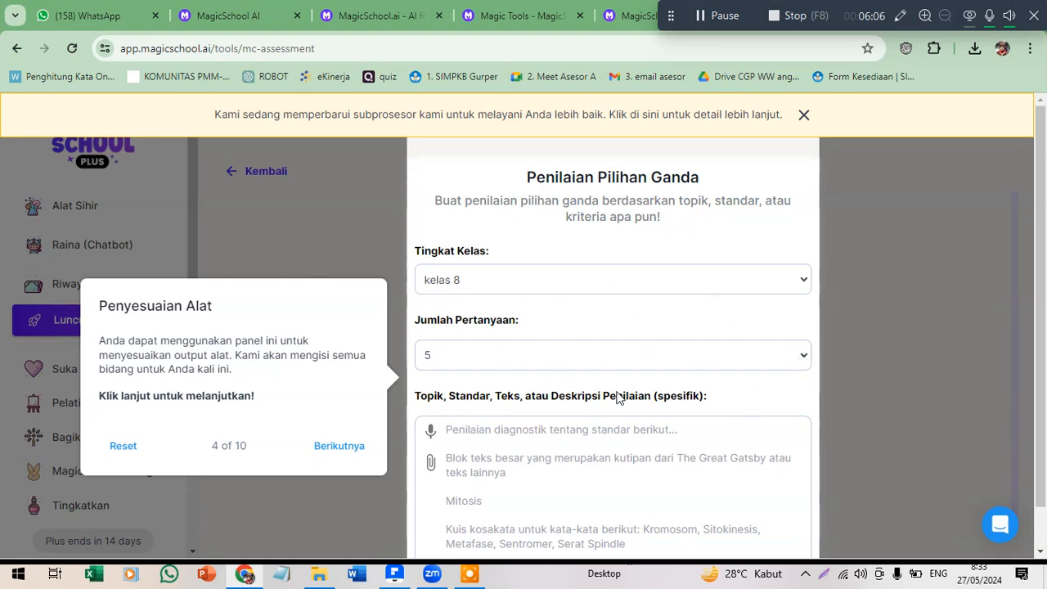
Have the tour fill in the Penilaian Pilihan Ganda form with sample inputs and generate the assessment.
click(345, 452)
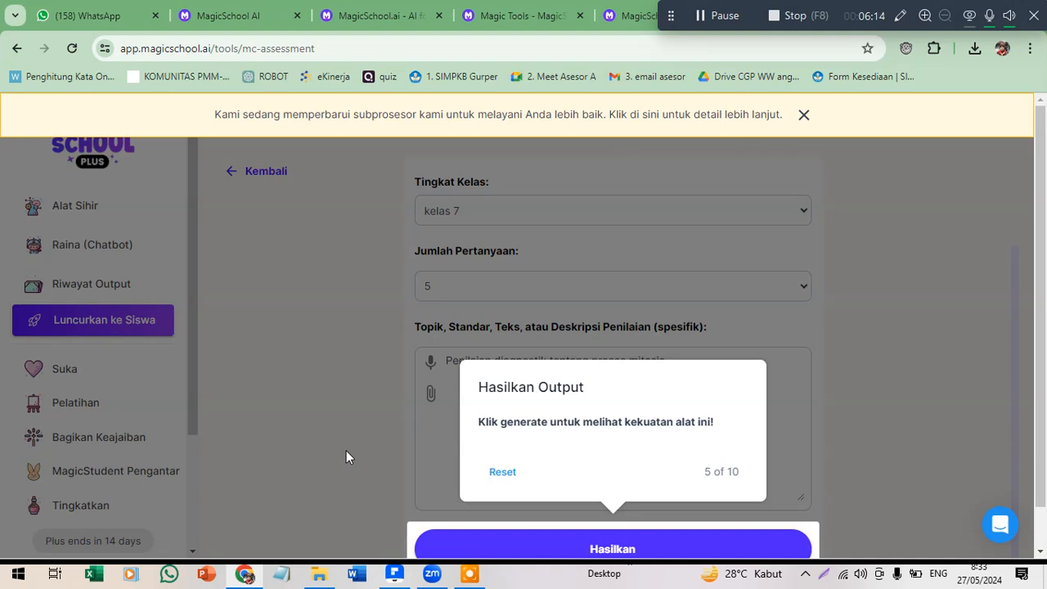
click(614, 550)
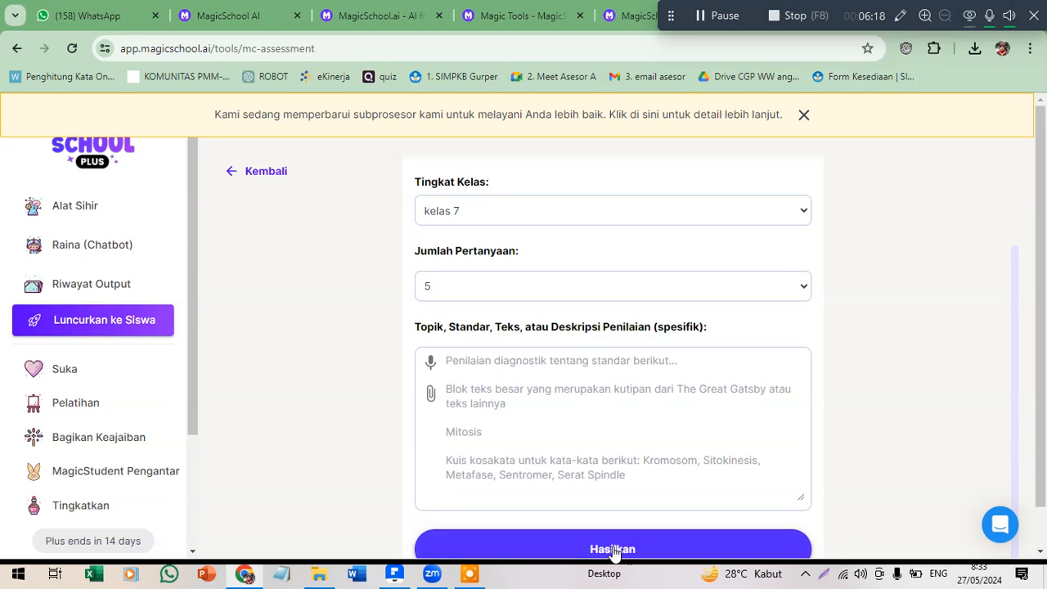
click(613, 549)
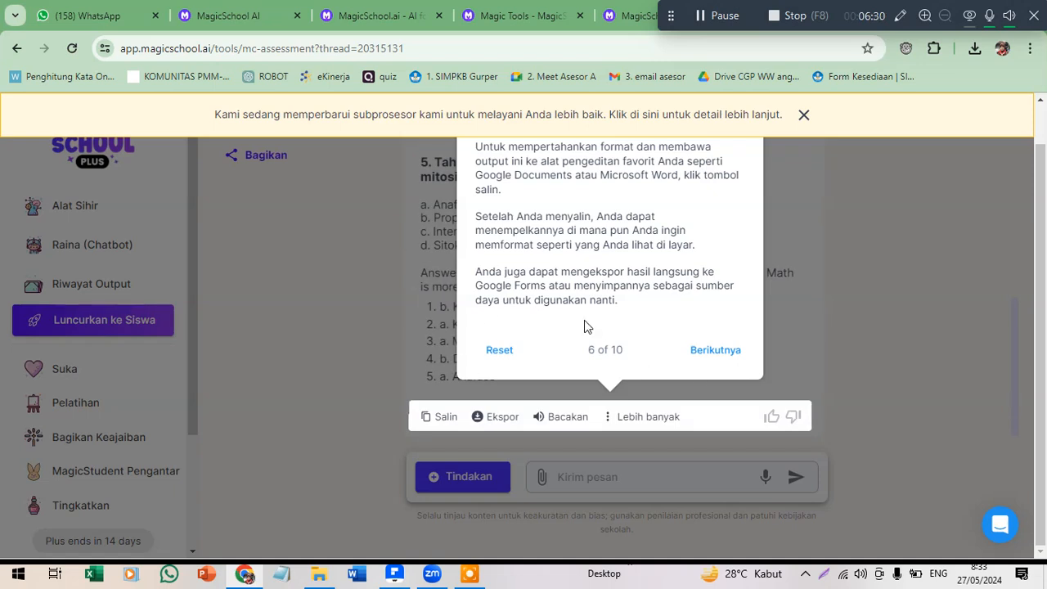
Go through the remaining tour pages on output options, preset prompts and the Raina chatbot, and finish the tour.
click(711, 352)
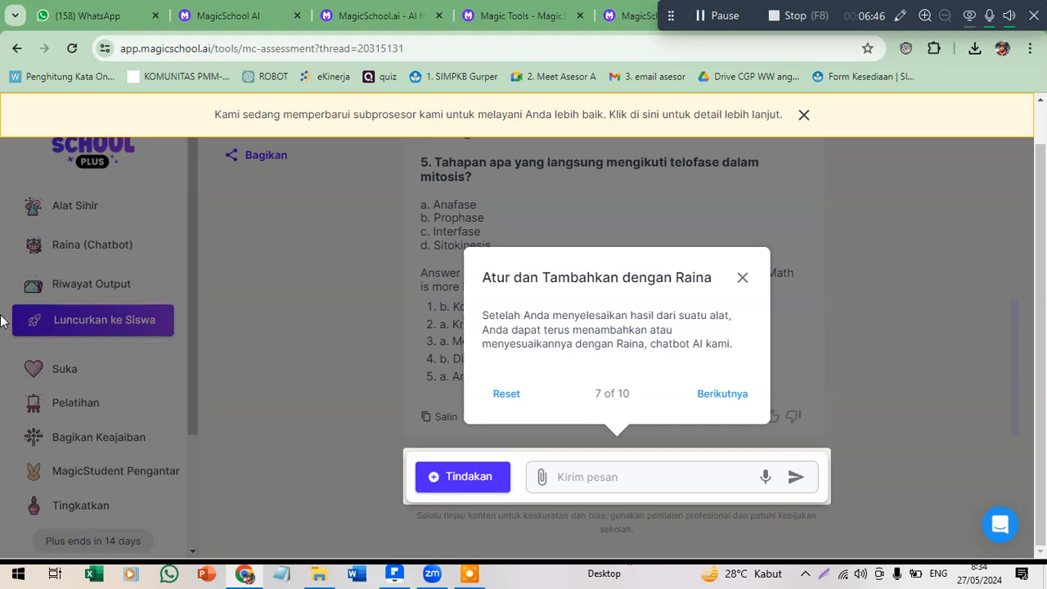
click(722, 394)
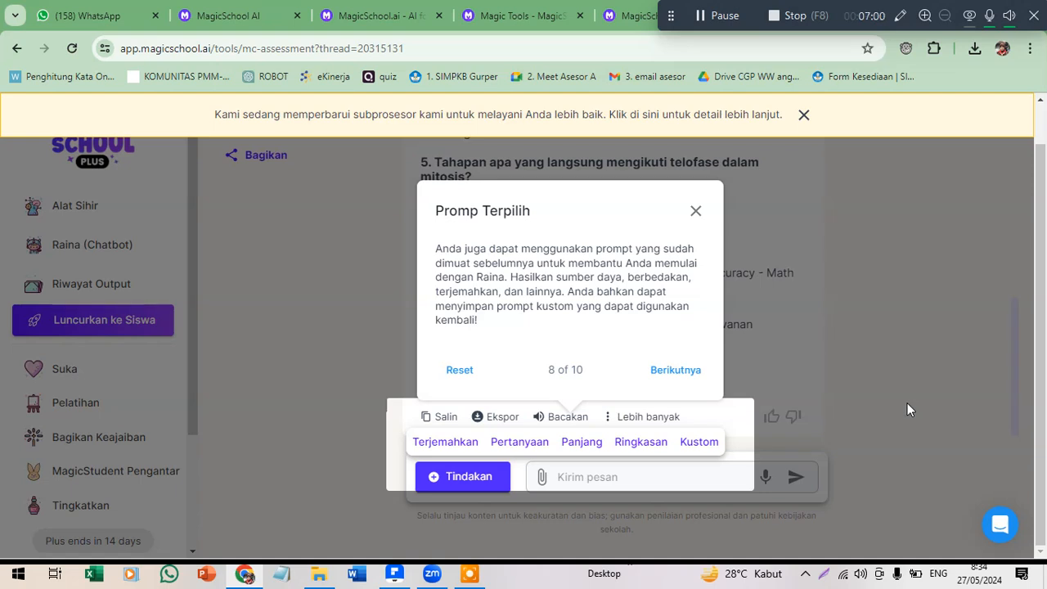
click(685, 370)
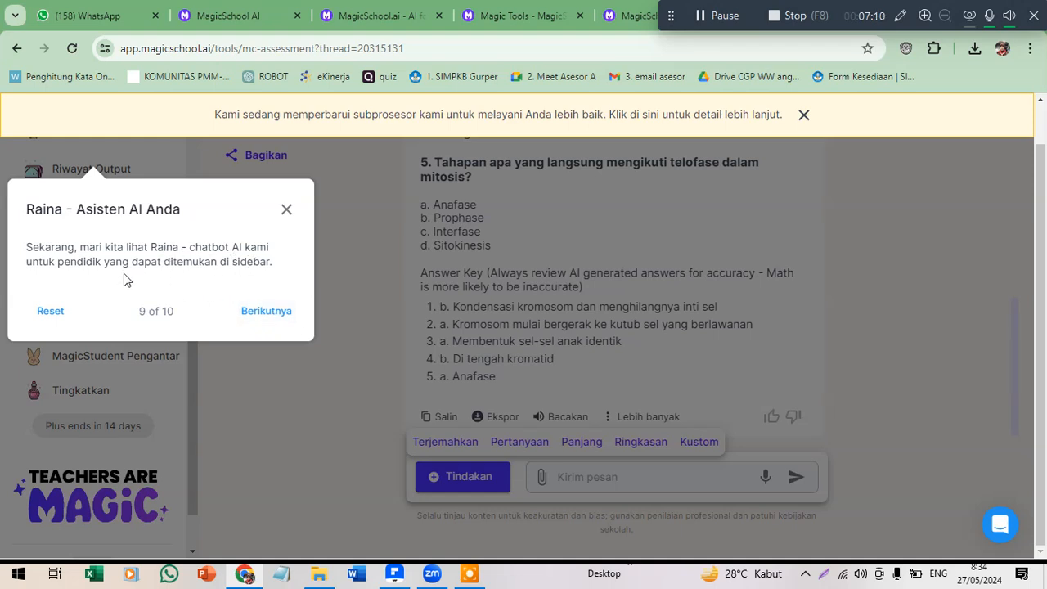
click(262, 315)
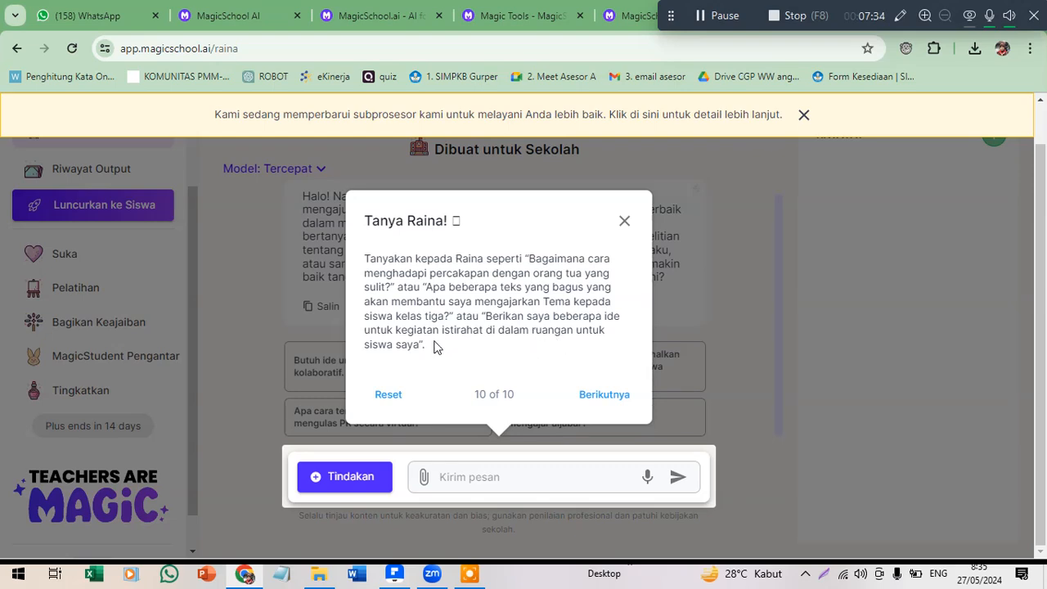
click(605, 396)
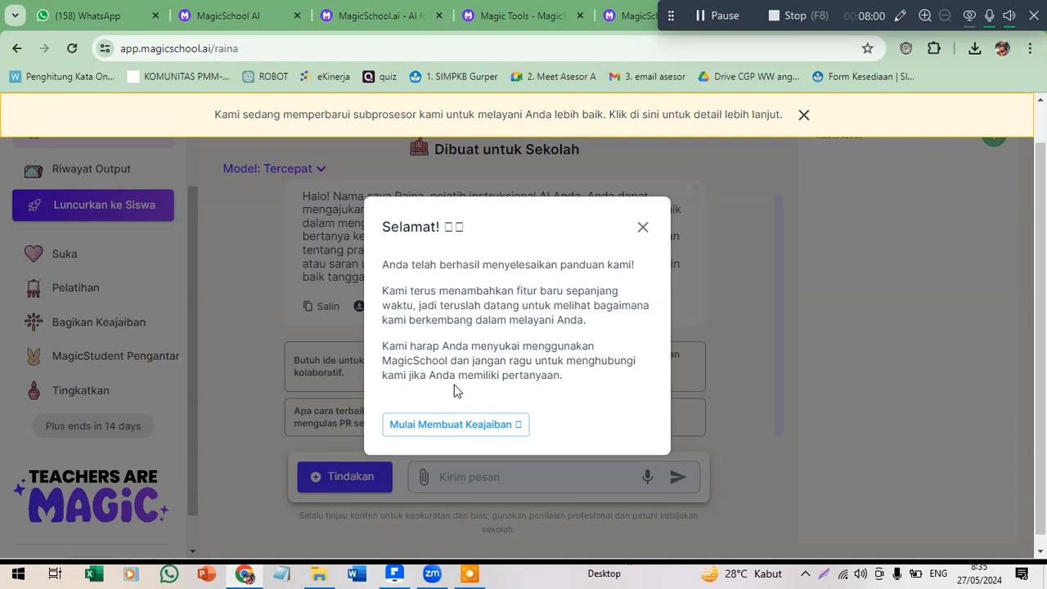
click(489, 426)
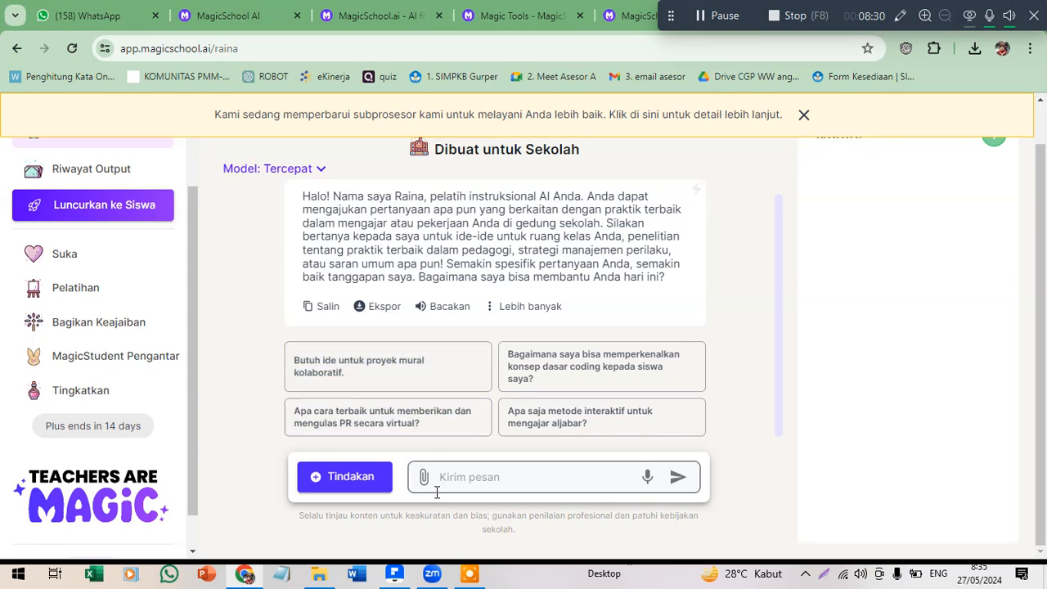
click(352, 484)
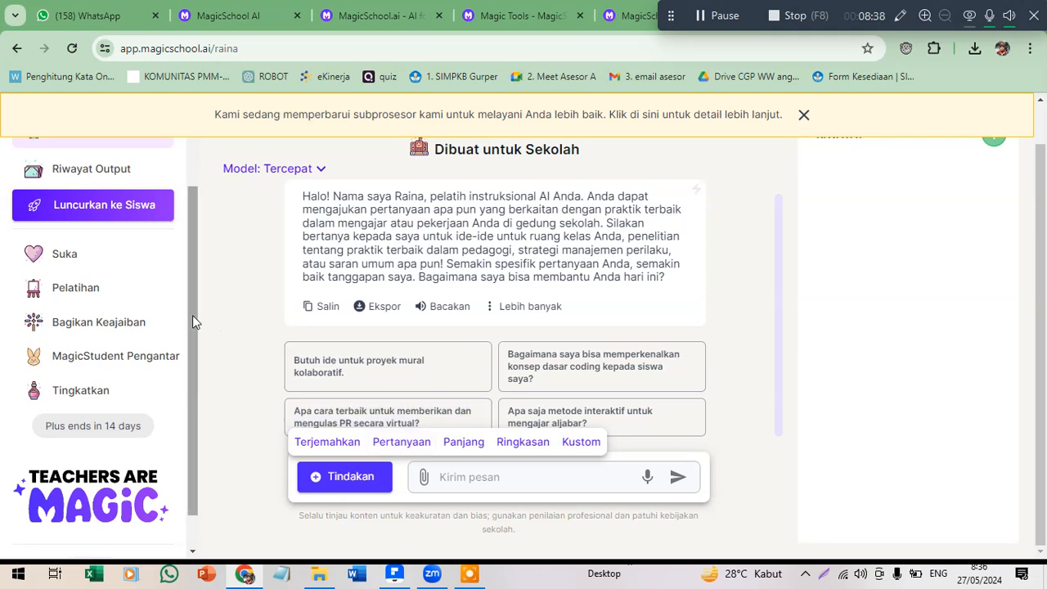
click(678, 479)
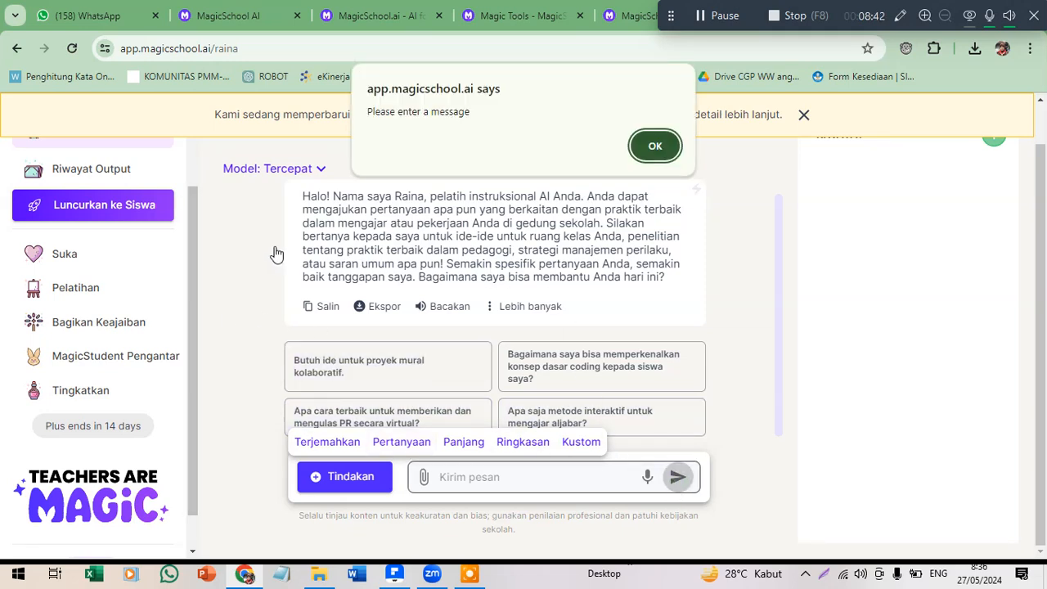
click(655, 148)
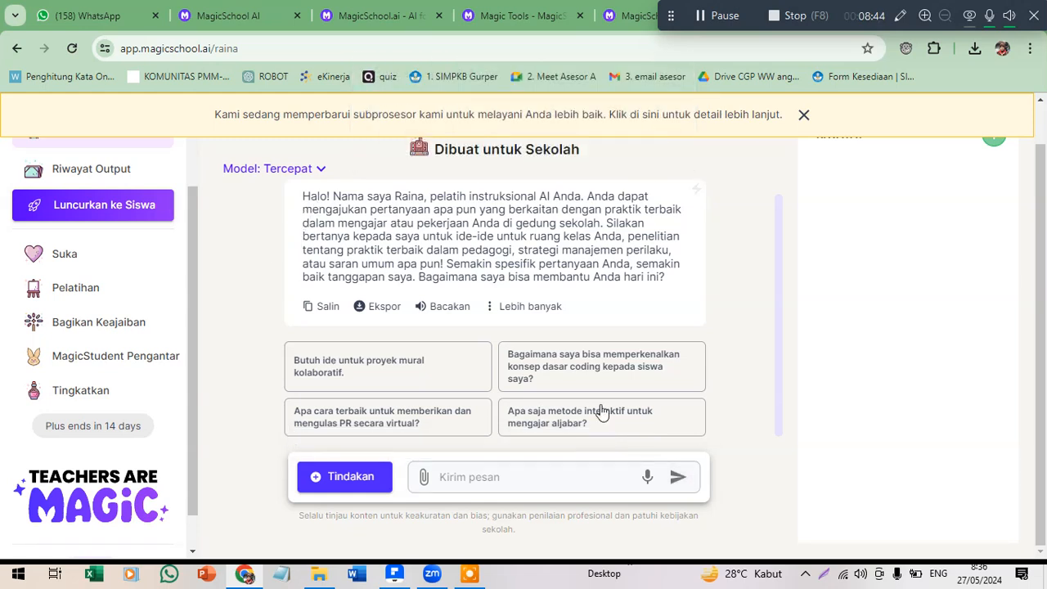
Ask Raina for "ide untuk kelas lebih kreatif" and view the reply from its beginning.
click(528, 481)
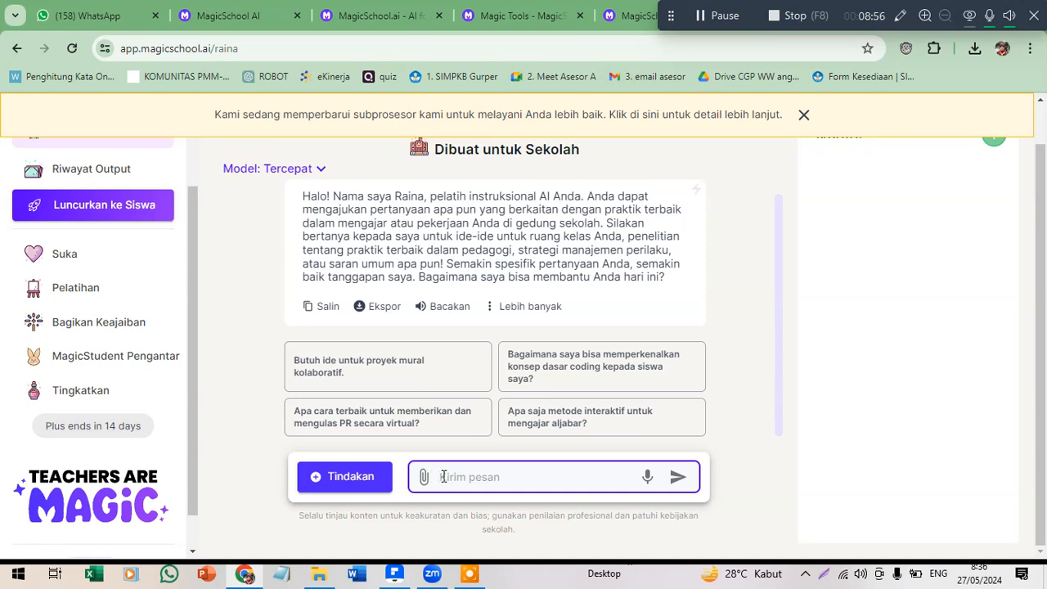
text(ide untuk kelas lebi)
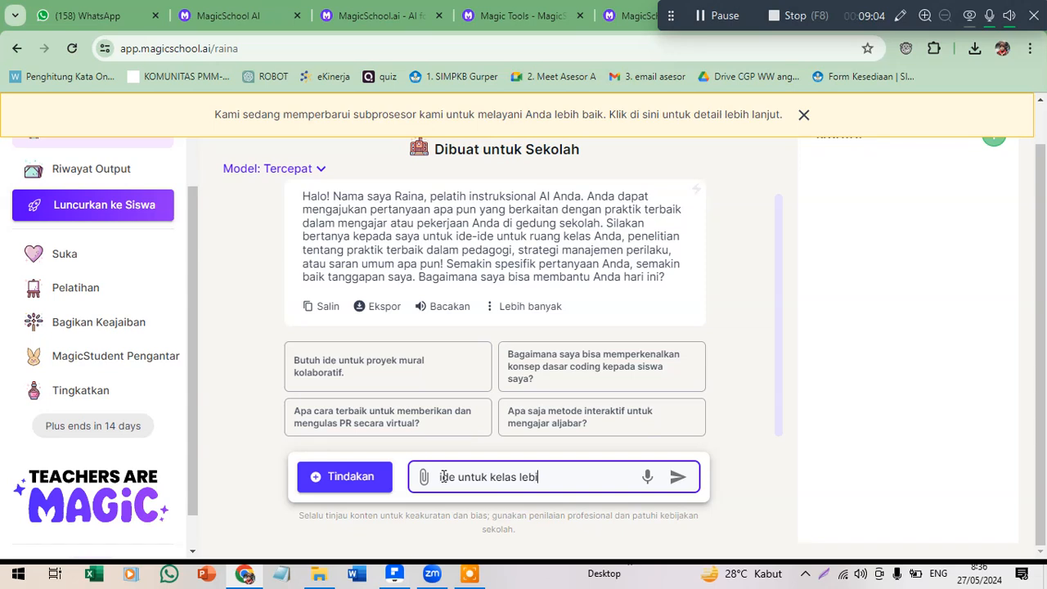
text(h kreatif)
click(676, 479)
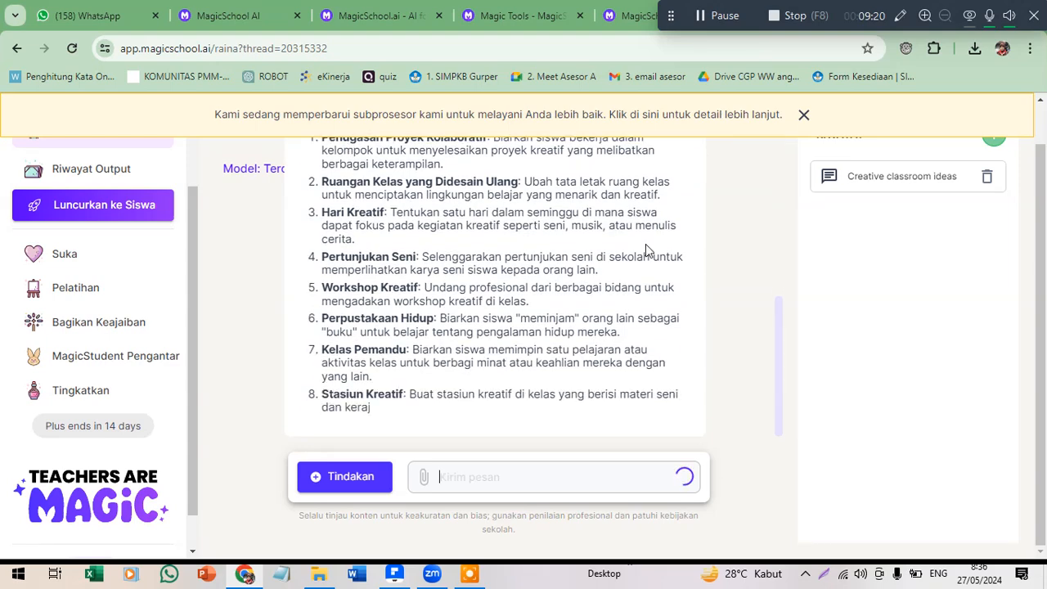
scroll(650, 245, up, 5)
scroll(811, 200, up, 1)
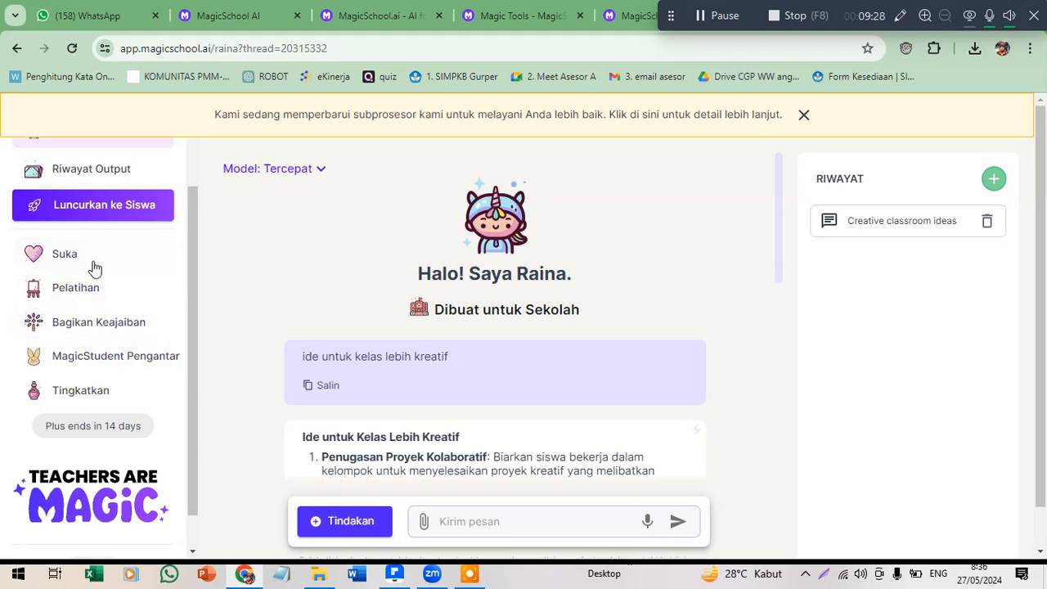
Return to the Alat Sihir collection and open the Pembuat Lembar Kerja tool.
scroll(93, 264, up, 2)
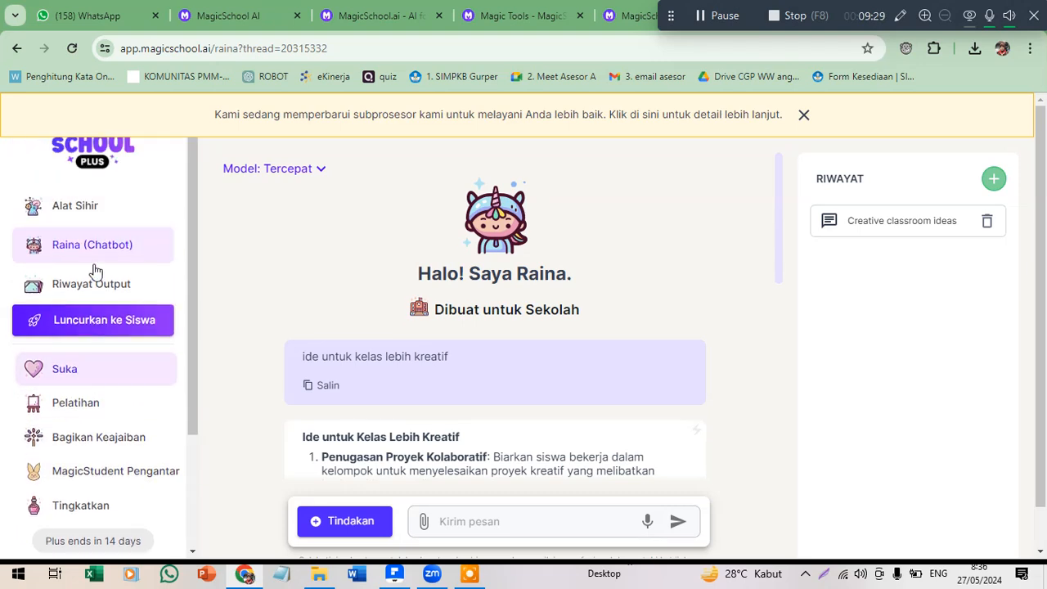
click(87, 214)
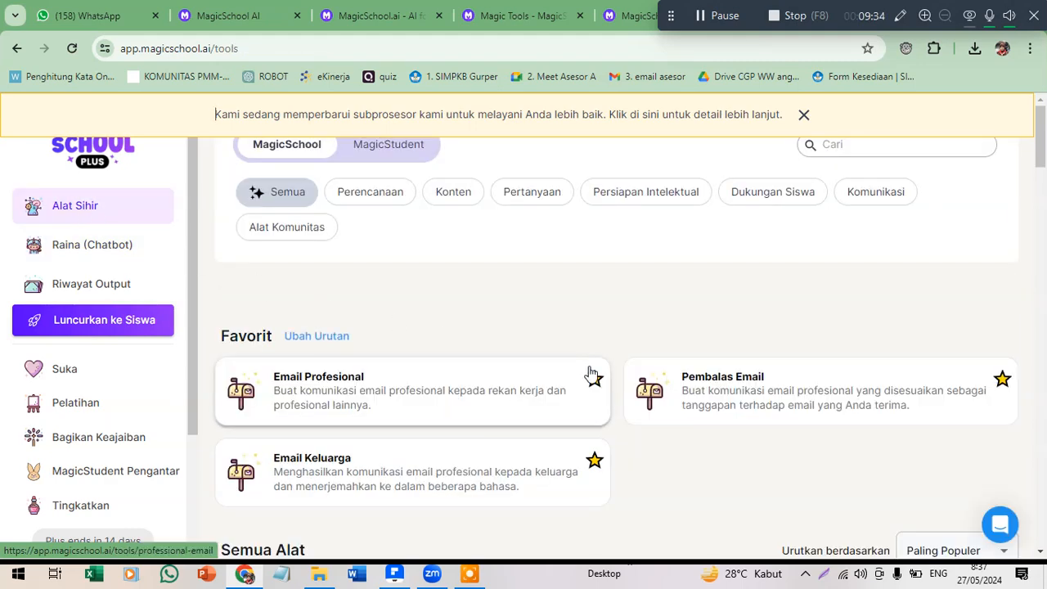
scroll(591, 374, down, 3)
scroll(586, 384, down, 1)
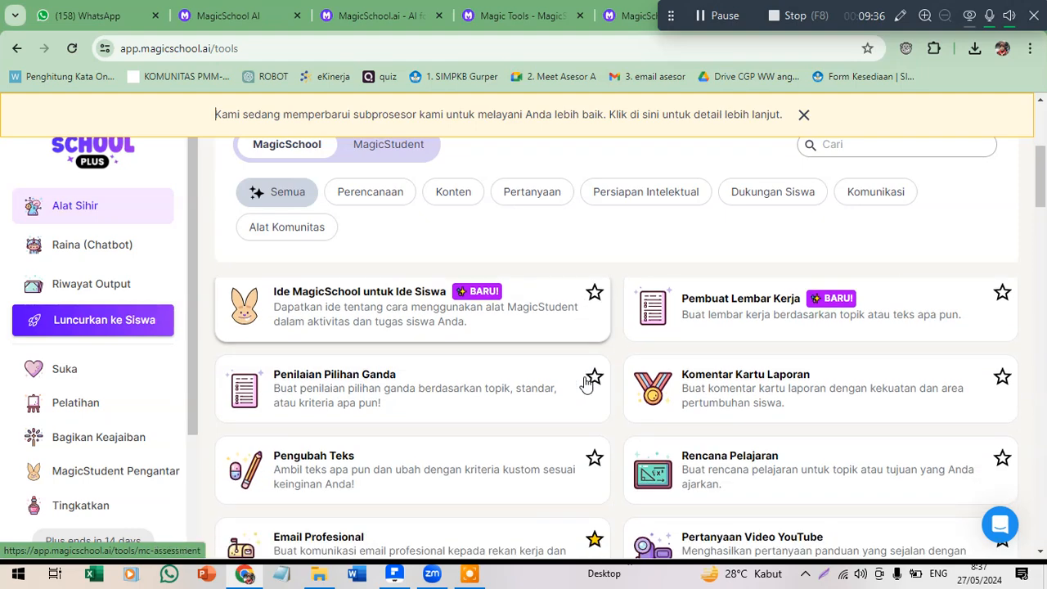
click(664, 320)
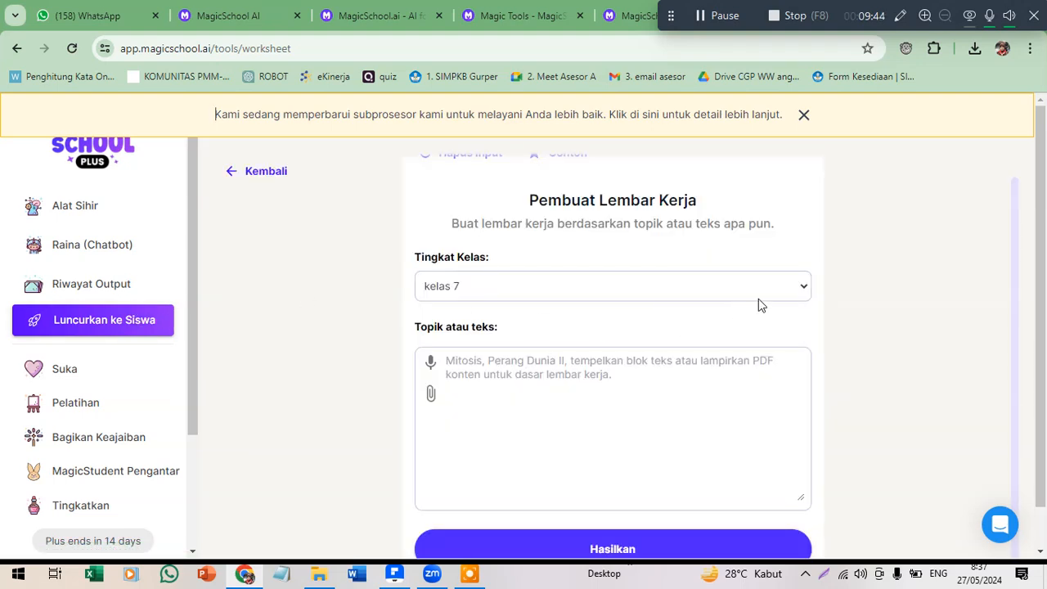
Generate a kelas 8 worksheet for the topic "Buat soal hots higher order thinking skill untuk bahasa arab tentang kaidah fiil fail maful bih".
click(801, 288)
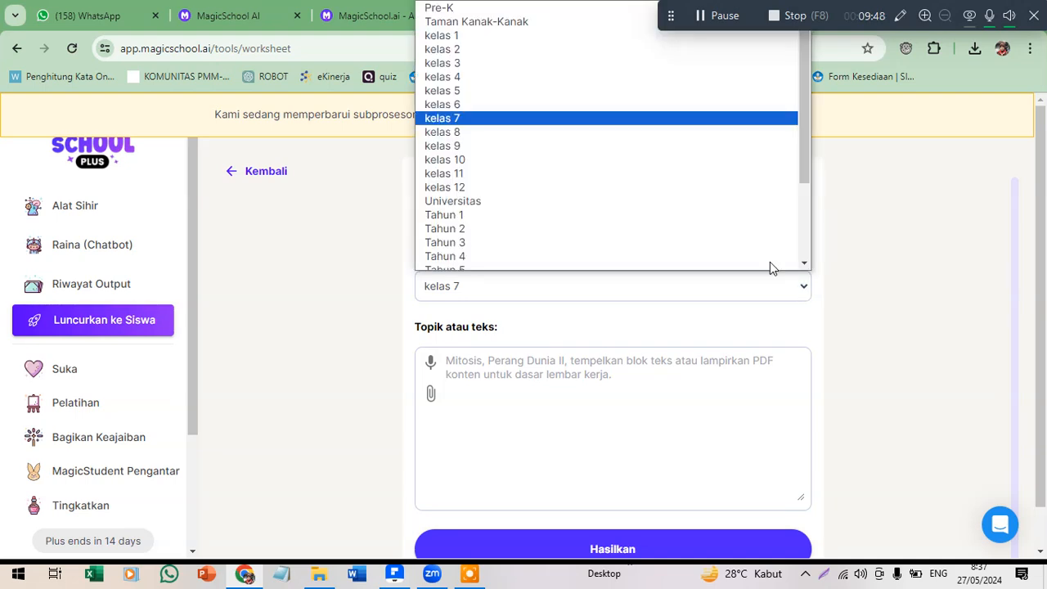
click(505, 131)
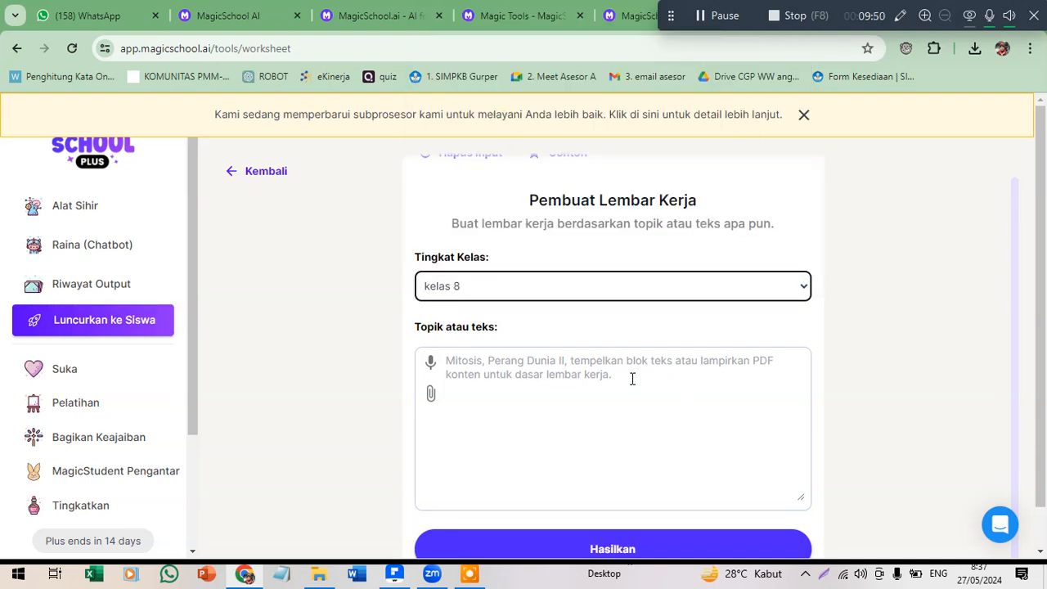
click(499, 373)
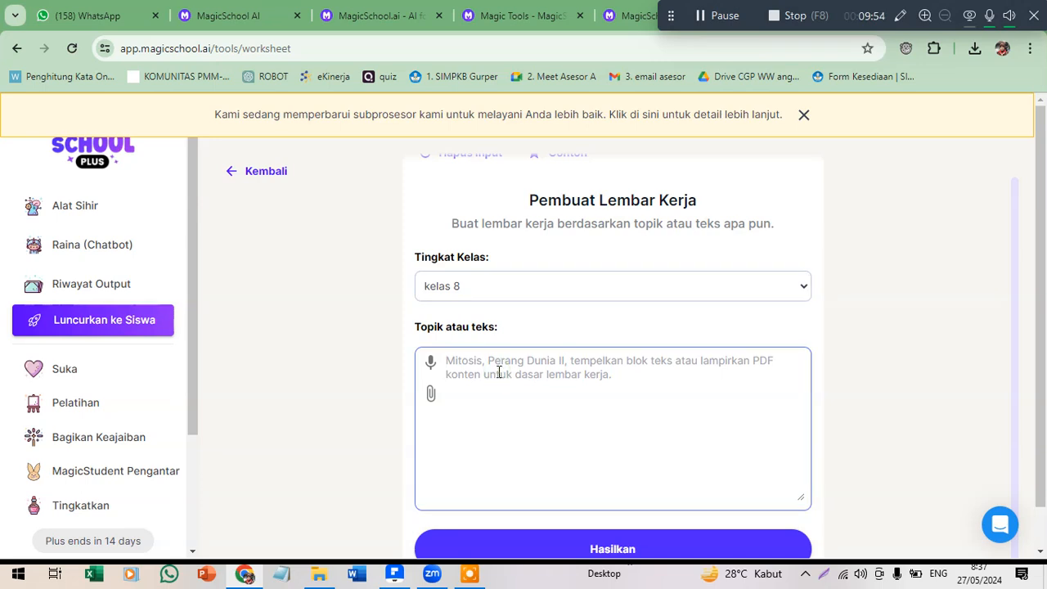
text(Buat soal)
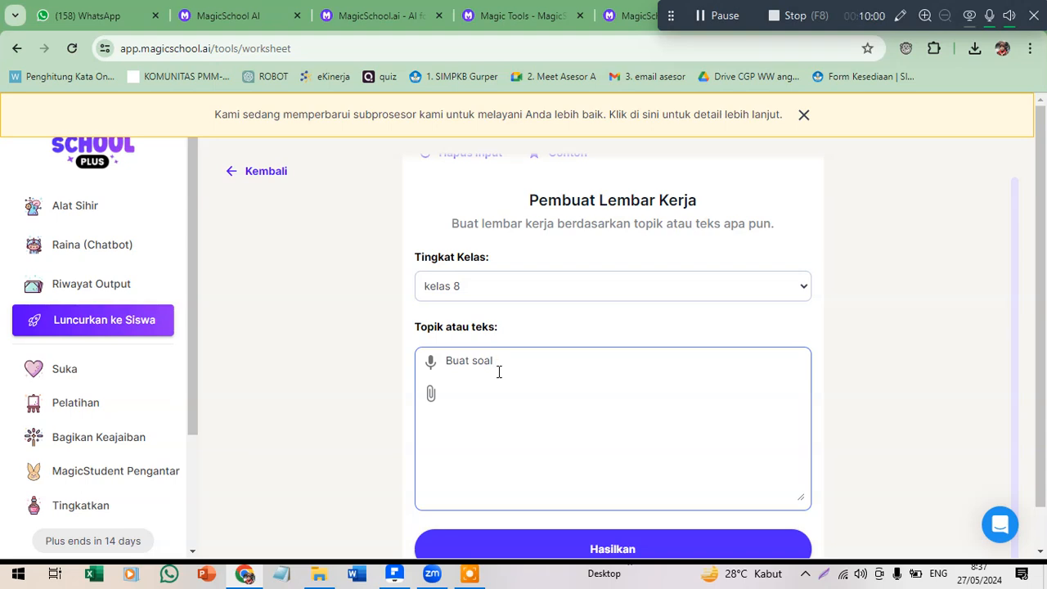
text( hots higher order thinking skill untuk ba)
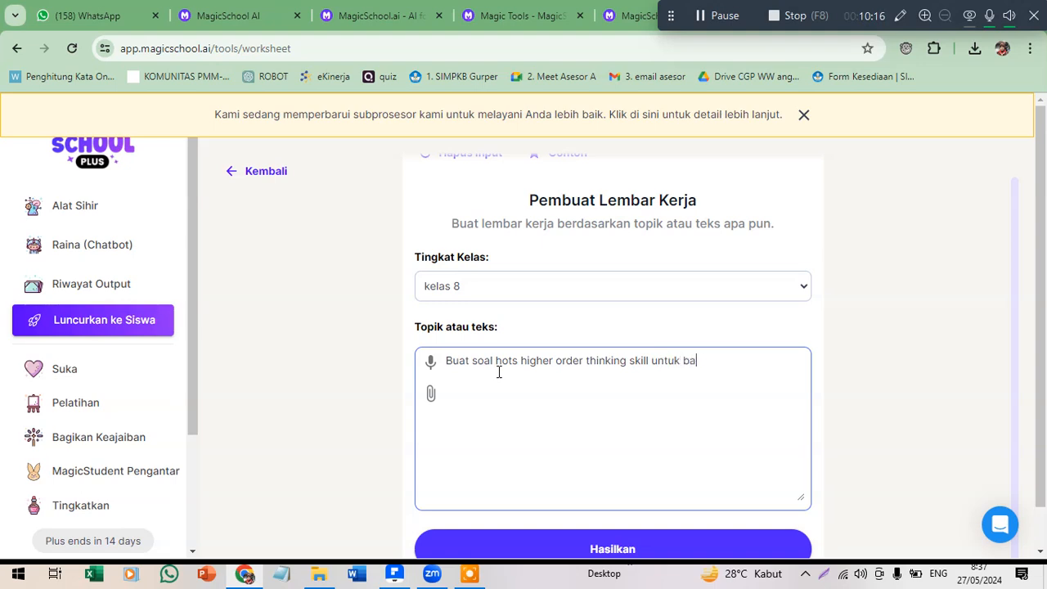
text(hasa arab tentang kaid)
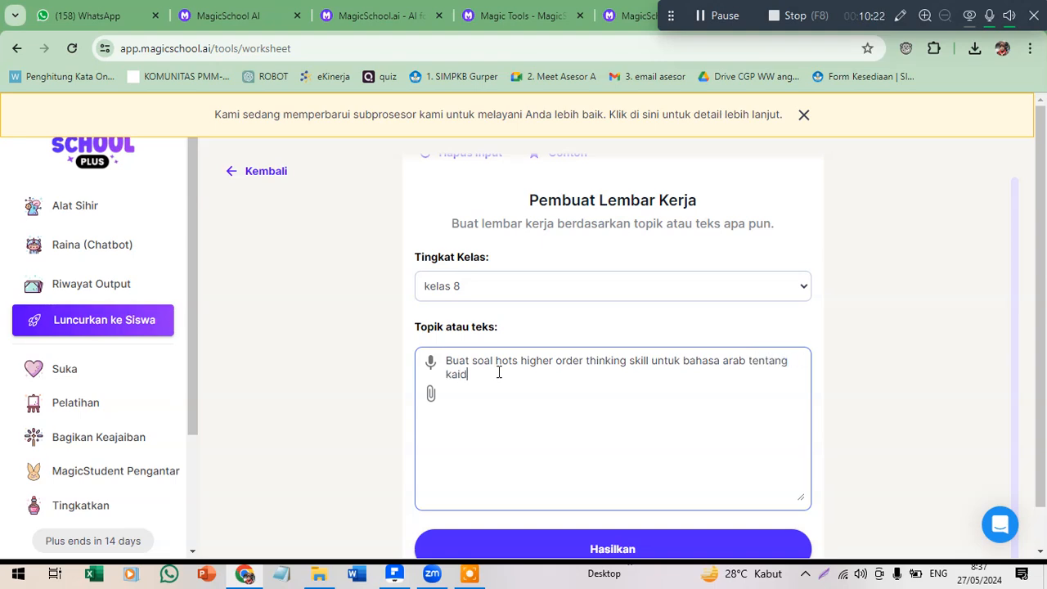
text(ah fa)
key(BackSpace)
text(iil lail maful bih)
scroll(479, 475, down, 1)
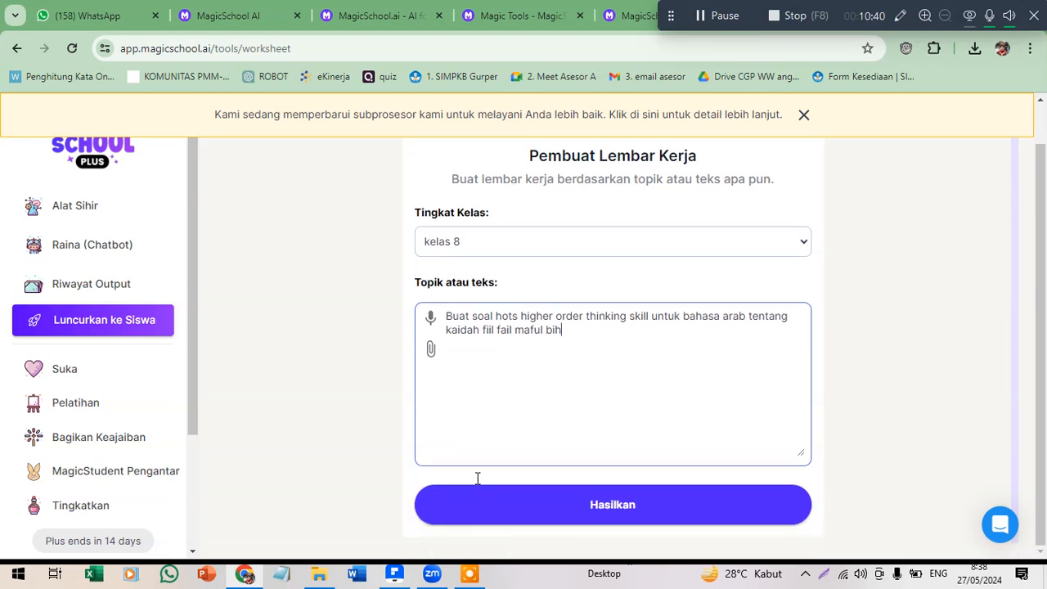
click(626, 514)
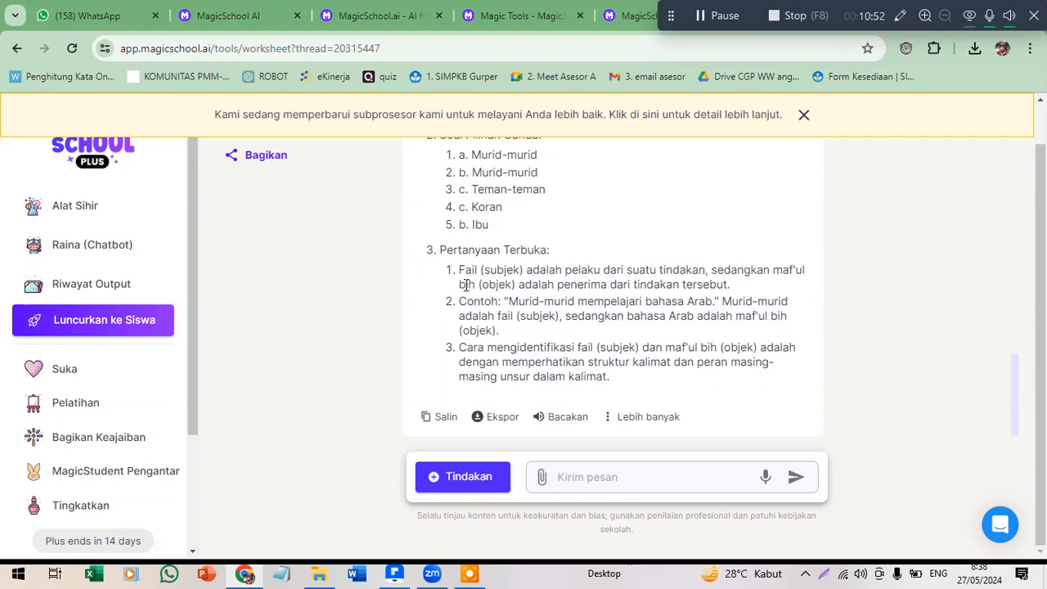
Read through the generated worksheet from its title and fill-in sentences to the multiple-choice questions, open questions and answer key.
scroll(466, 285, up, 10)
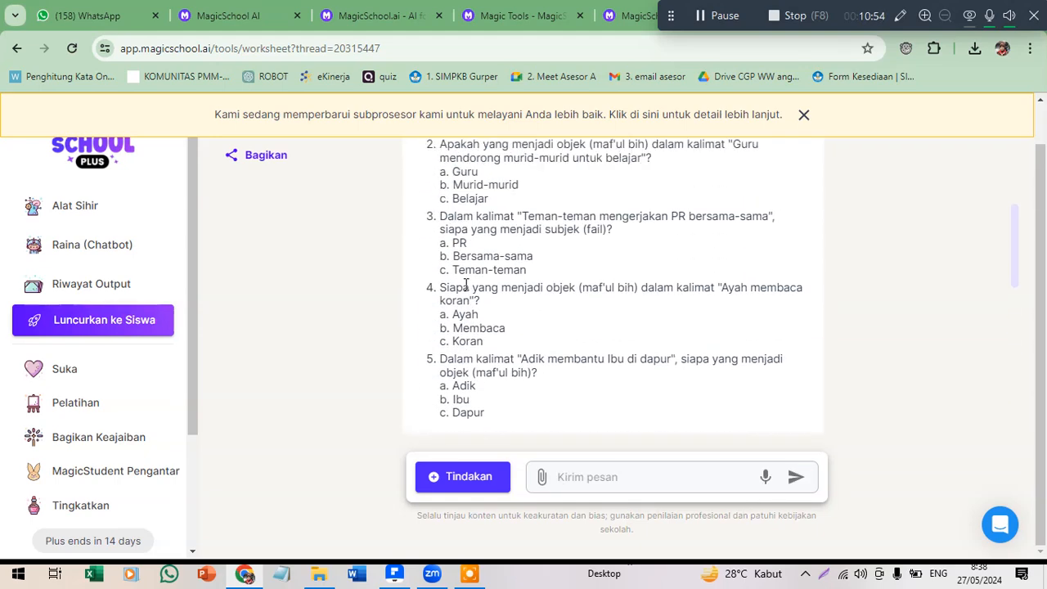
scroll(465, 285, up, 5)
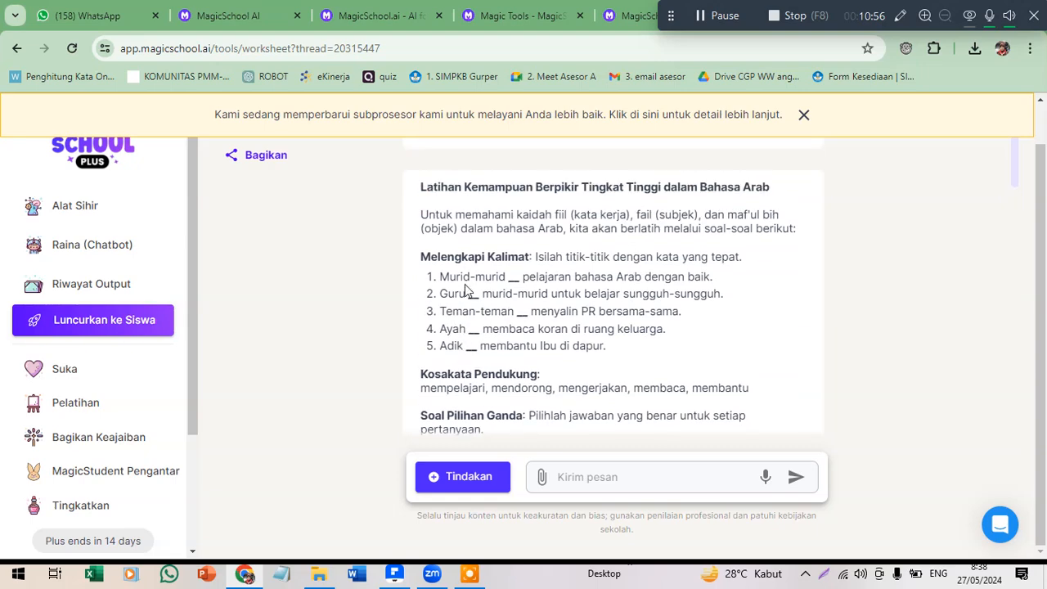
scroll(464, 287, up, 2)
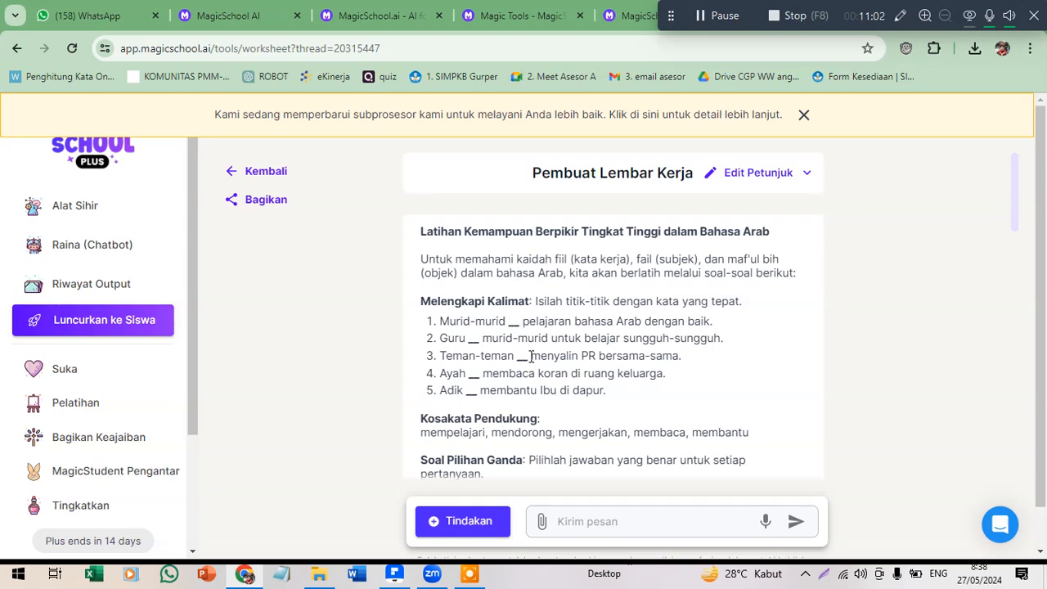
scroll(531, 357, down, 3)
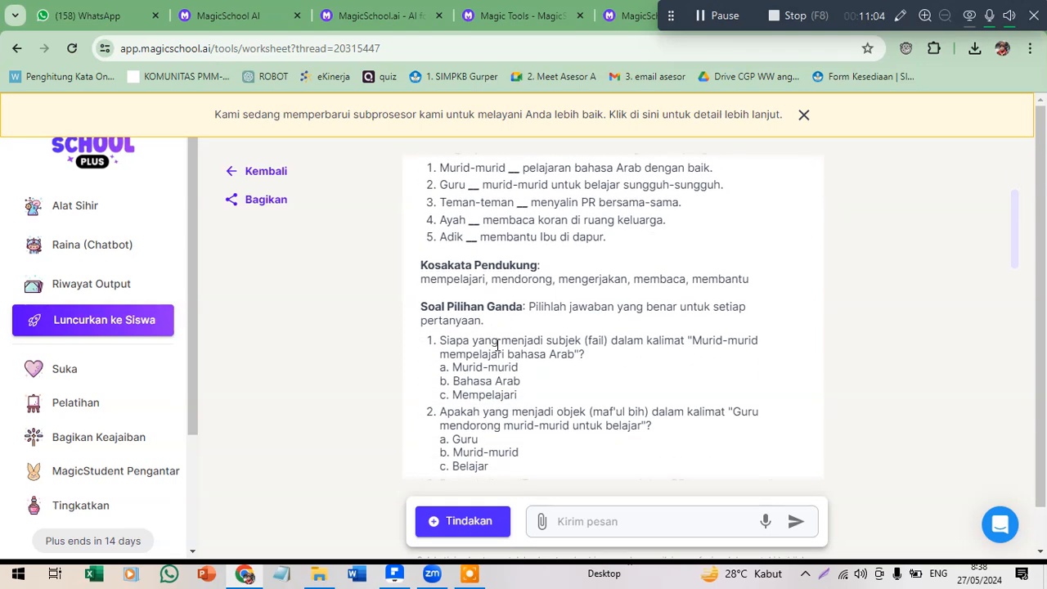
scroll(497, 344, down, 1)
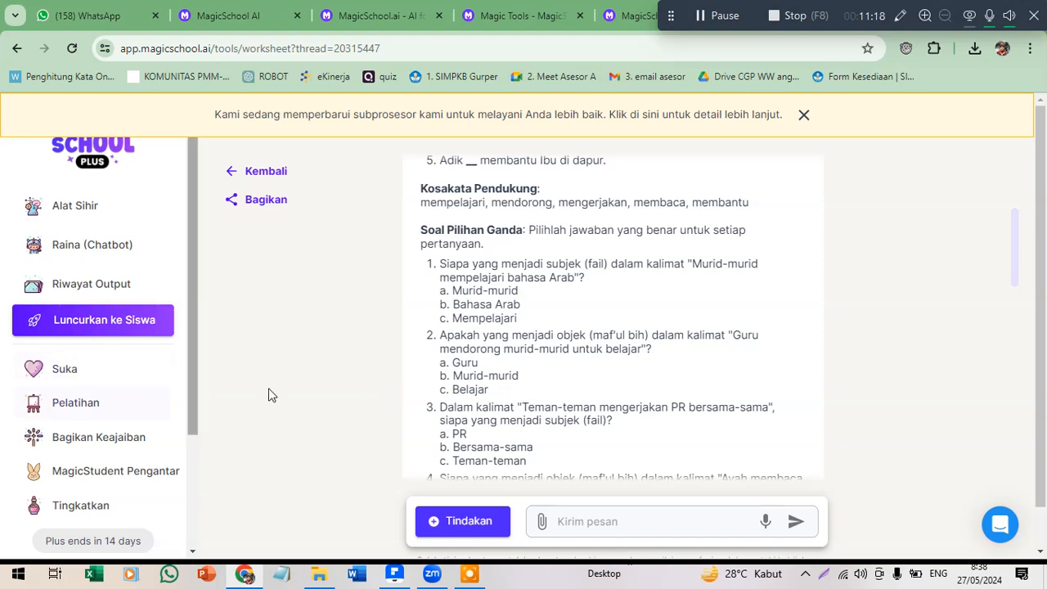
scroll(582, 386, down, 4)
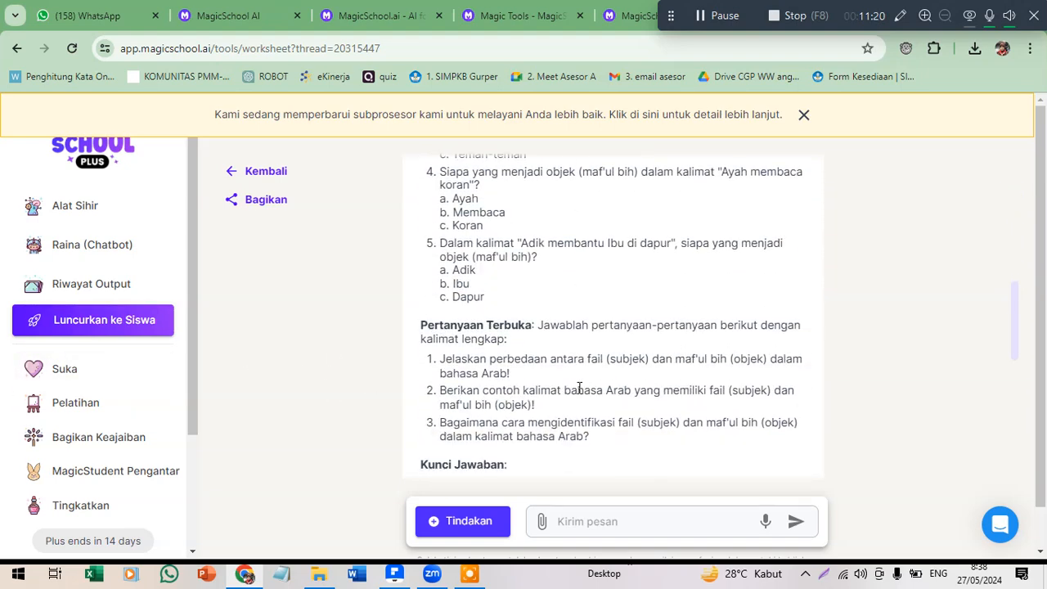
scroll(579, 388, down, 3)
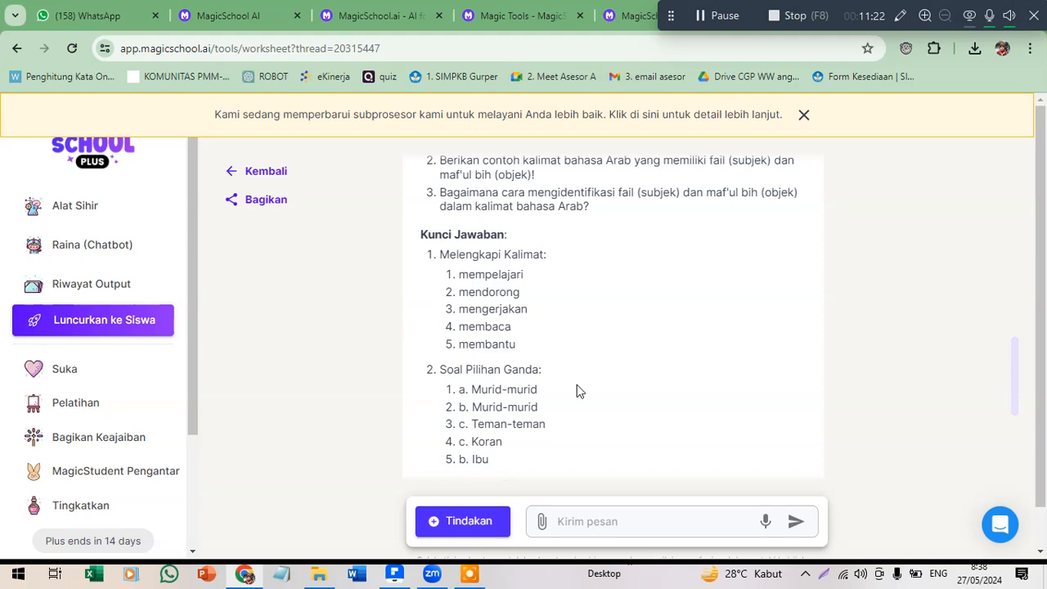
scroll(577, 391, down, 3)
scroll(578, 393, down, 1)
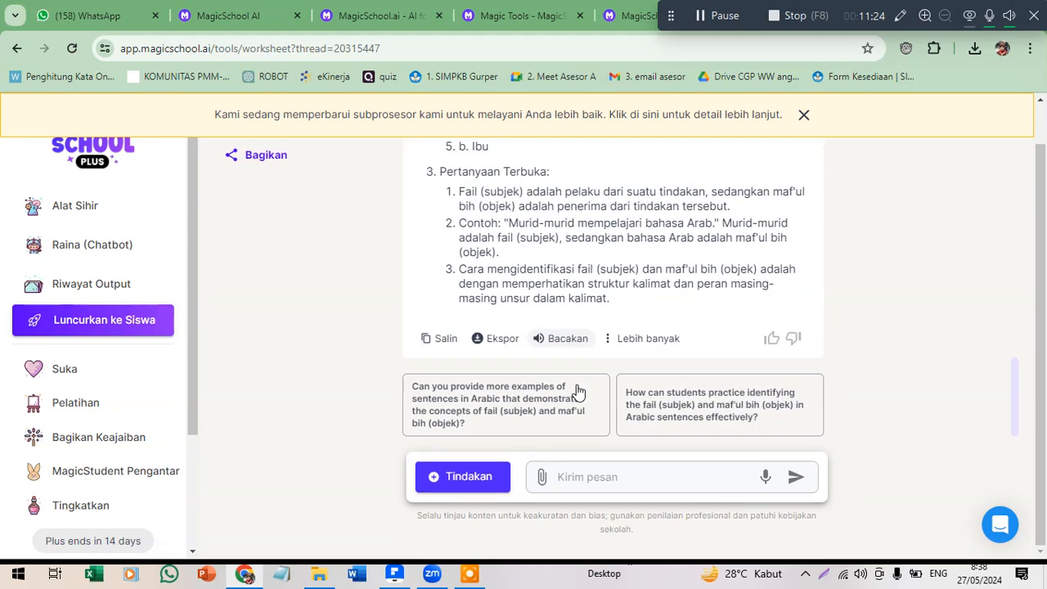
Have the generated worksheet read aloud and pause the playback.
click(546, 342)
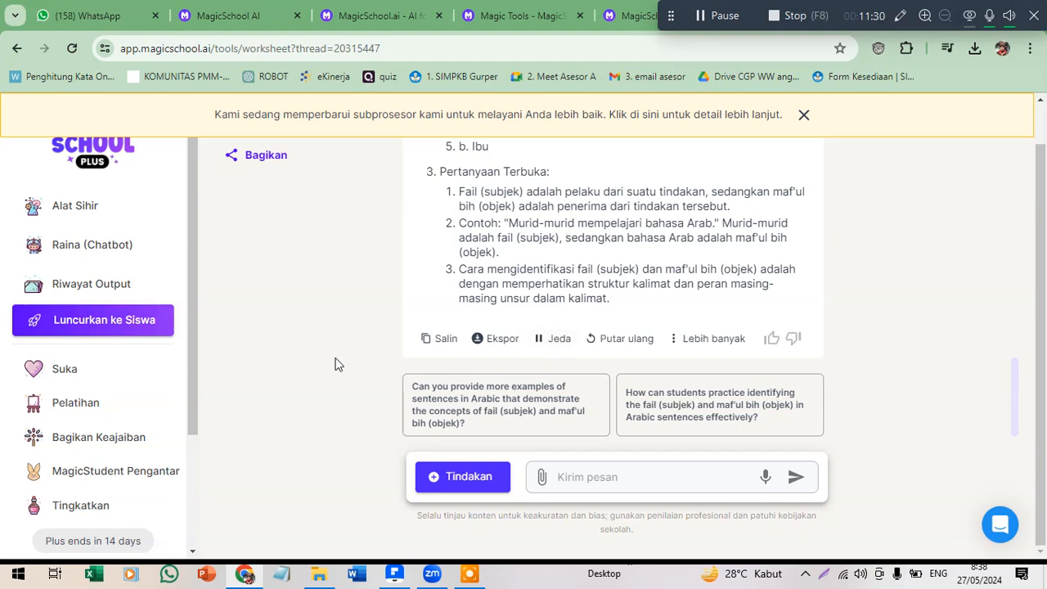
click(543, 347)
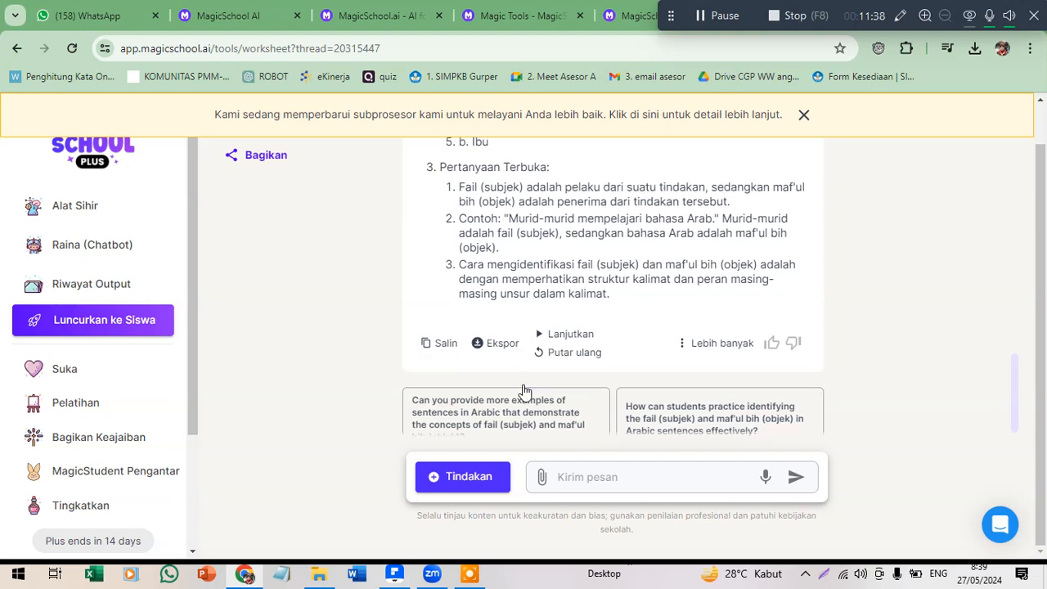
scroll(523, 393, down, 1)
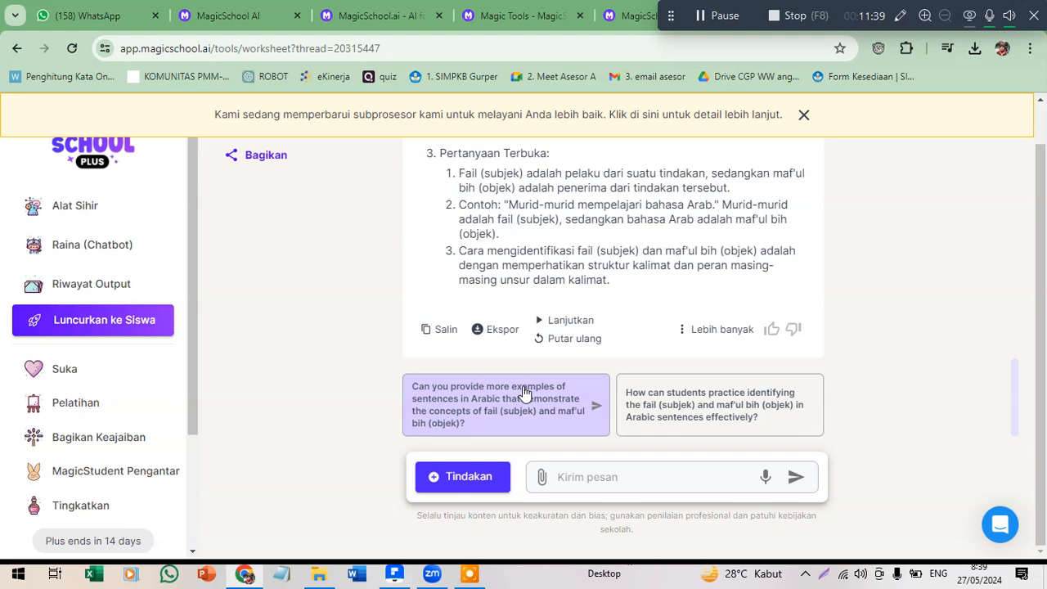
Show the follow-up actions offered for the worksheet and look over its exercises again up to the Melengkapi Kalimat section.
click(436, 482)
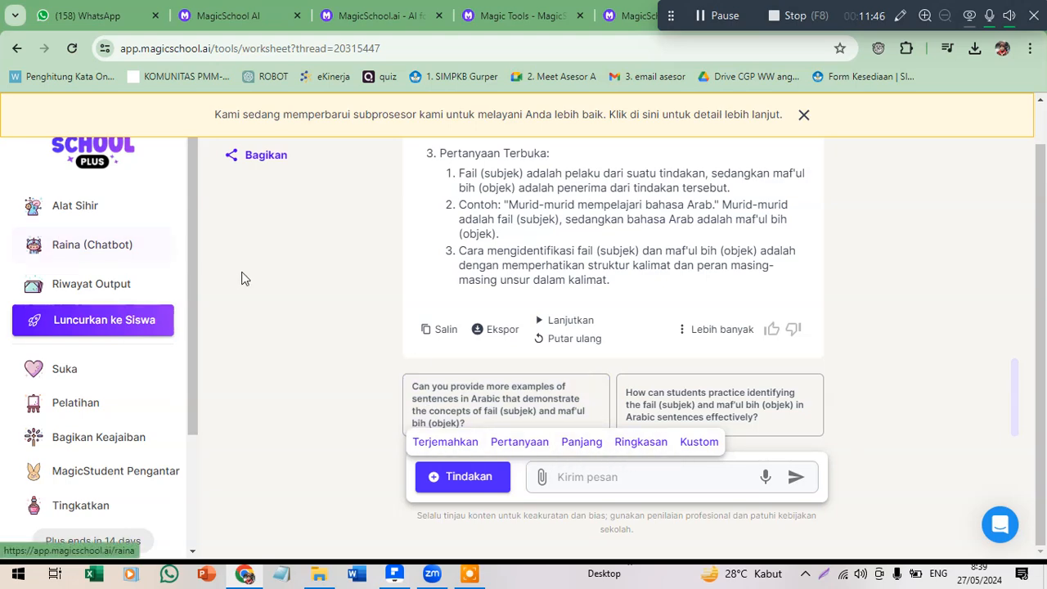
scroll(241, 279, up, 10)
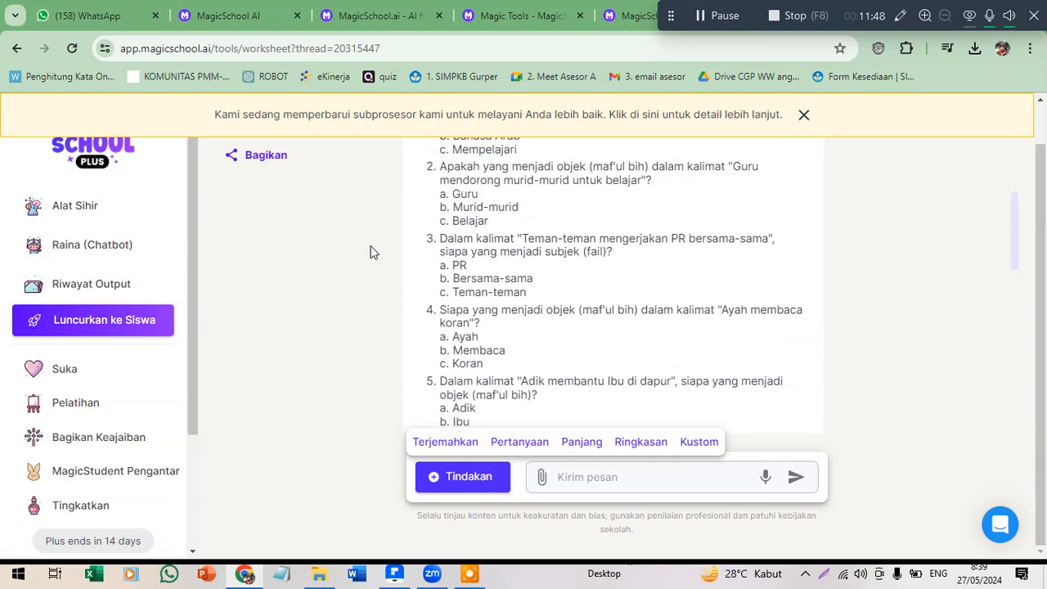
scroll(370, 252, up, 5)
scroll(382, 255, down, 15)
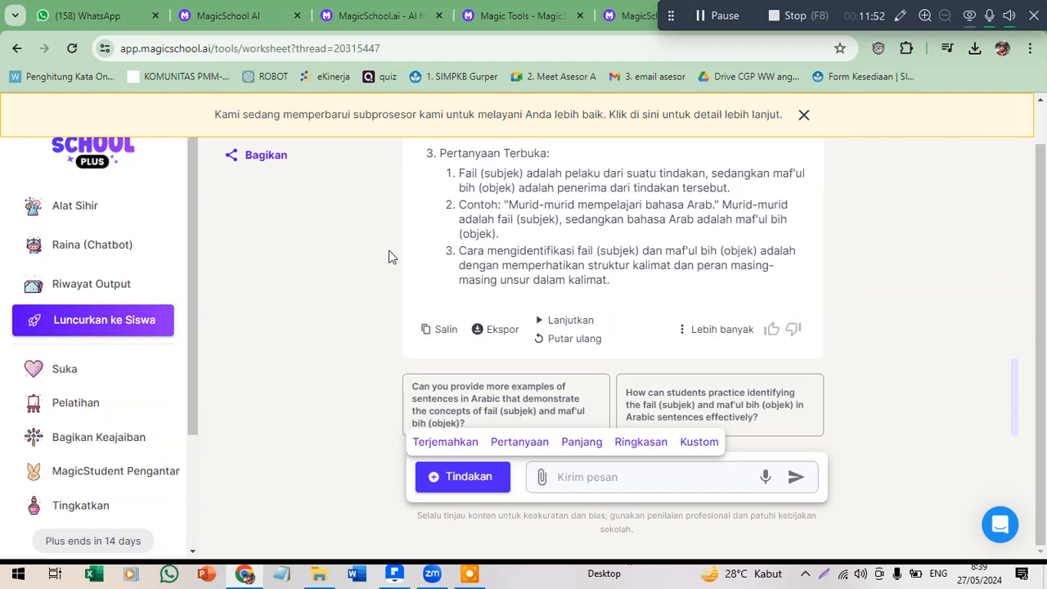
scroll(389, 257, up, 3)
scroll(388, 256, down, 3)
scroll(388, 256, up, 12)
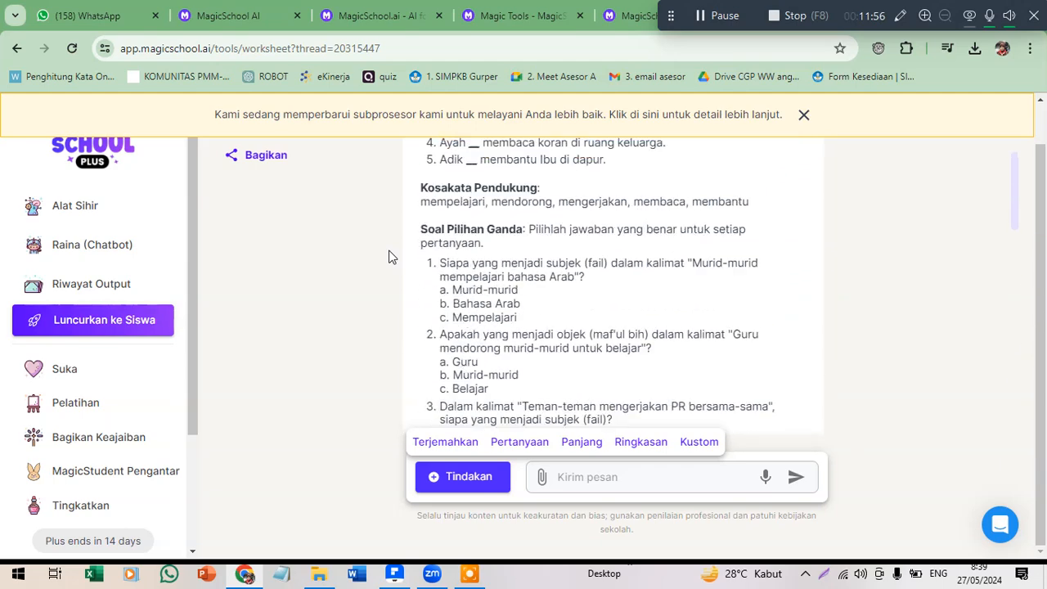
drag(440, 213, 465, 234)
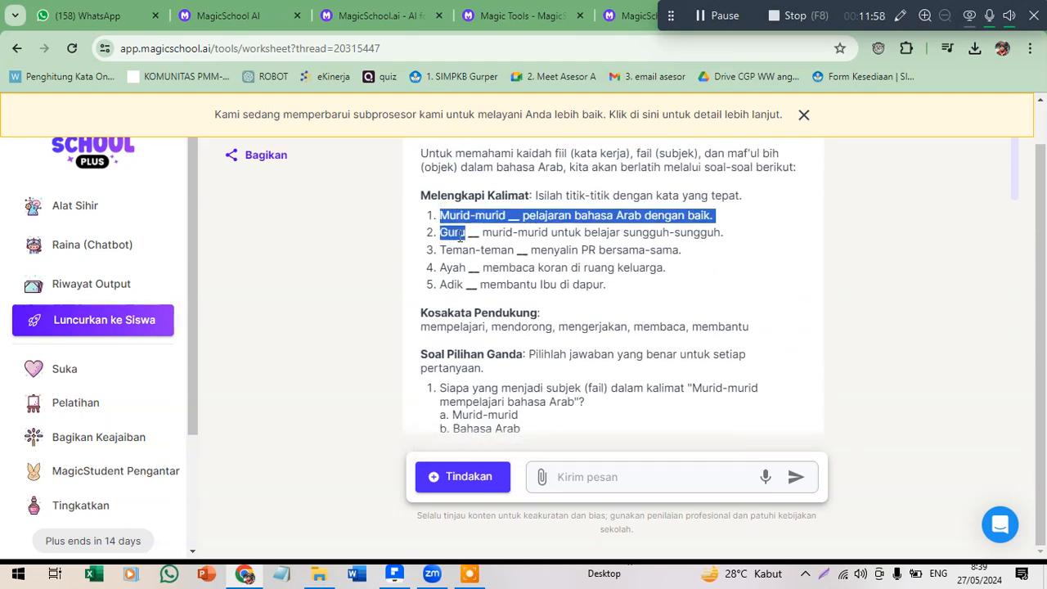
click(455, 233)
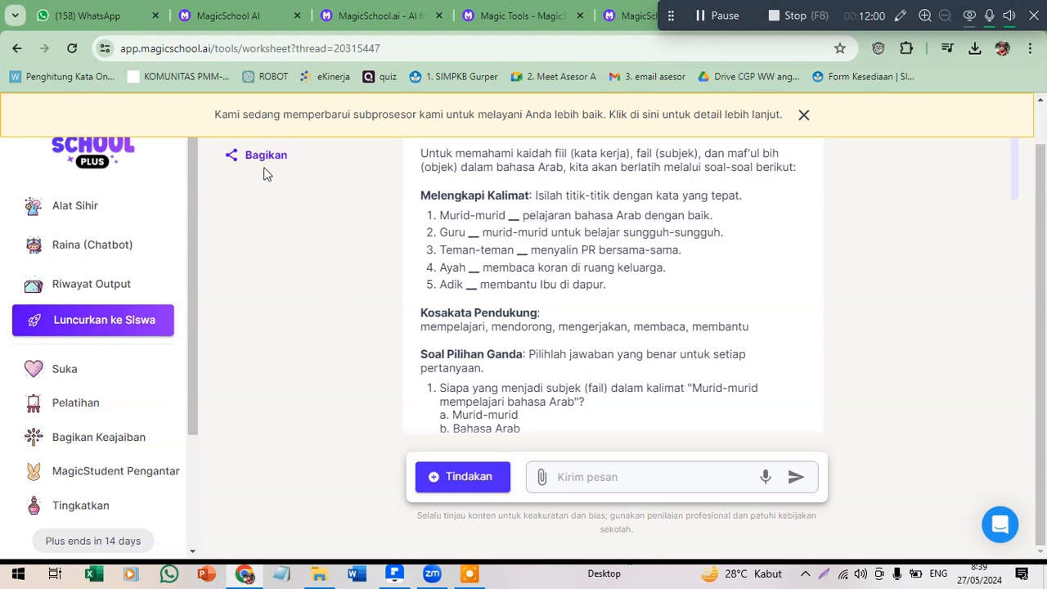
Share the worksheet with the access level Bagikan Secara Publik, consenting to public sharing on the internet.
click(232, 159)
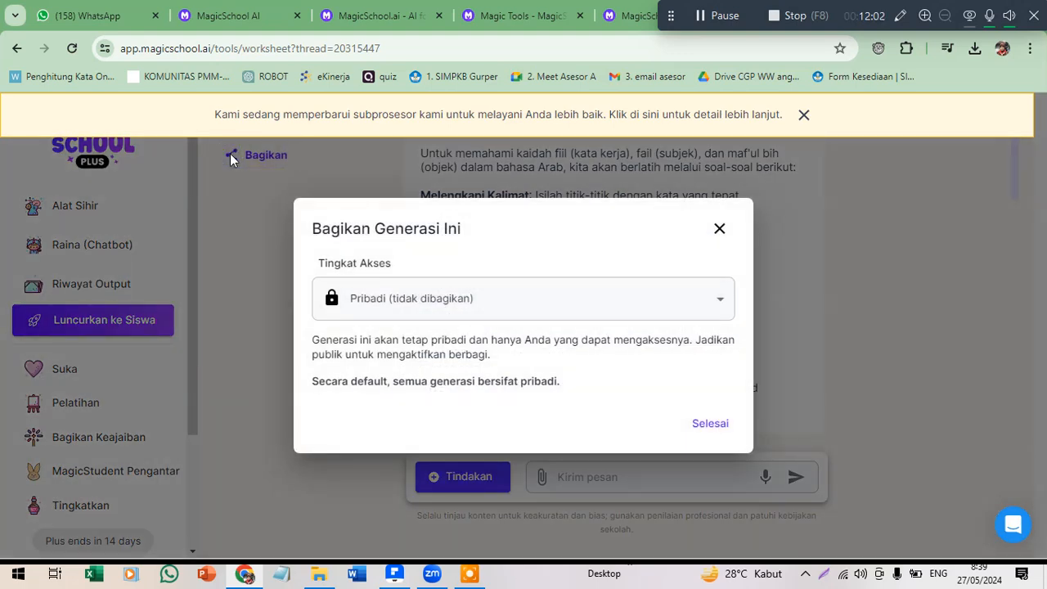
click(721, 302)
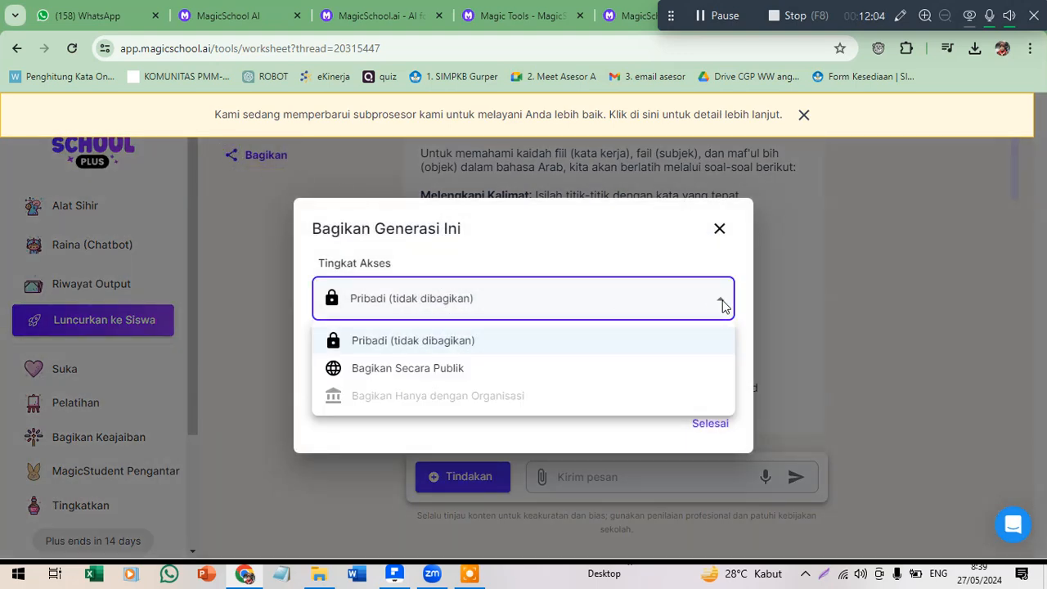
click(446, 370)
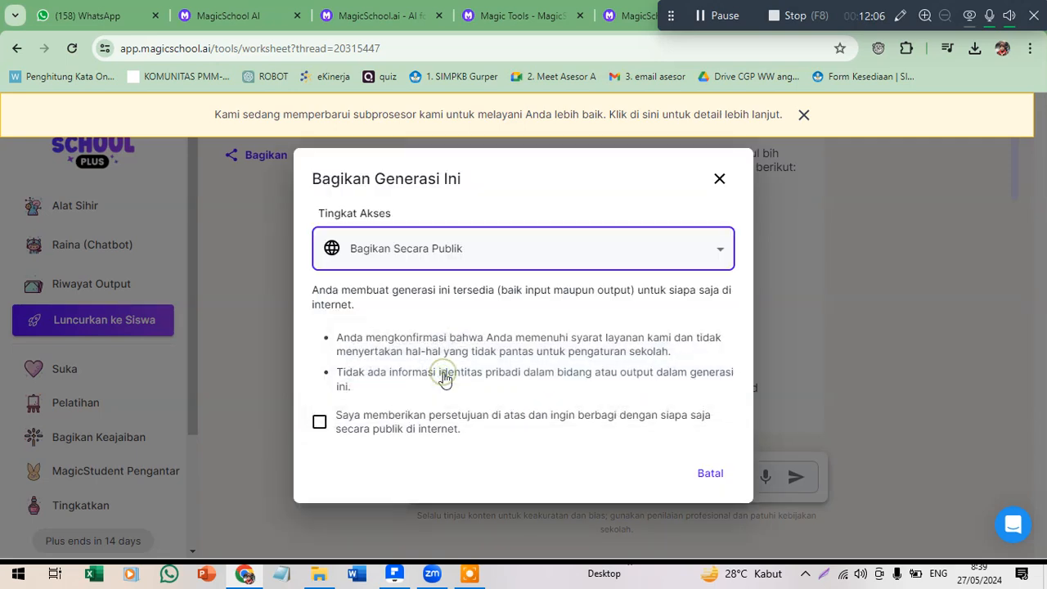
click(317, 428)
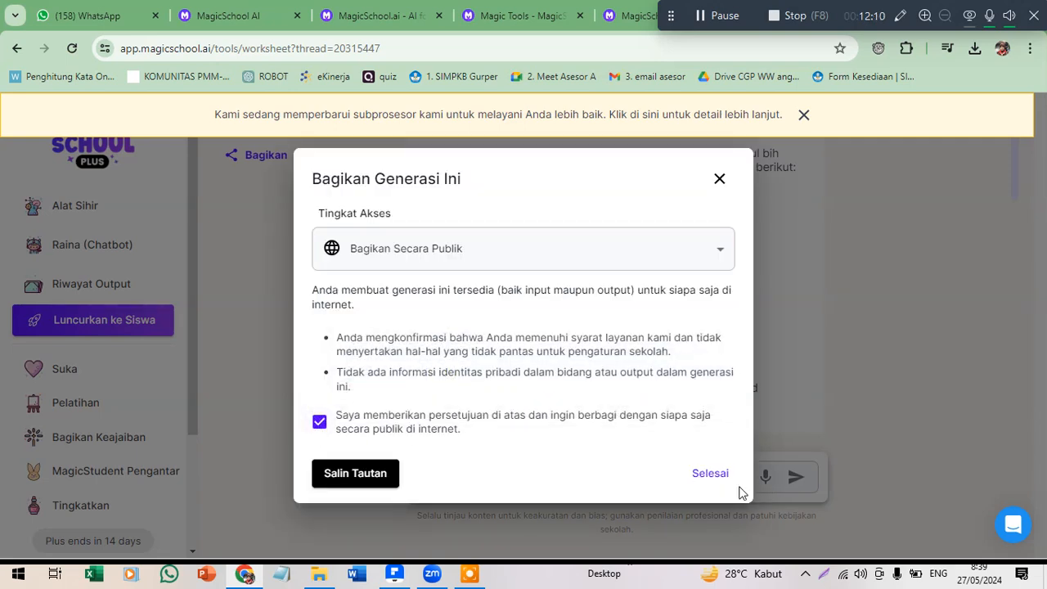
click(709, 475)
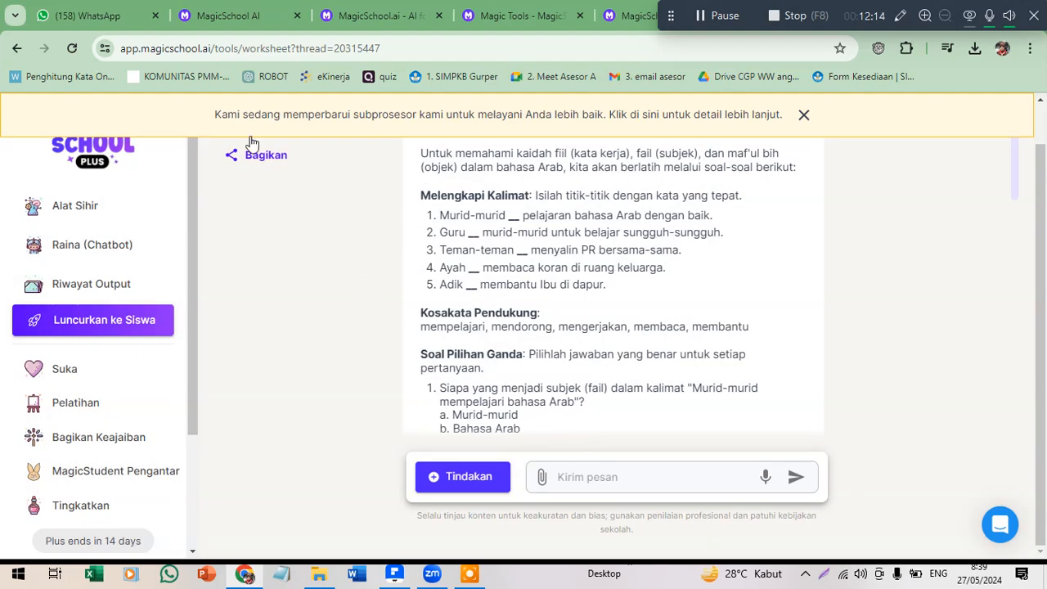
Switch to WhatsApp Web and search the chats for "bahasa arab".
click(123, 11)
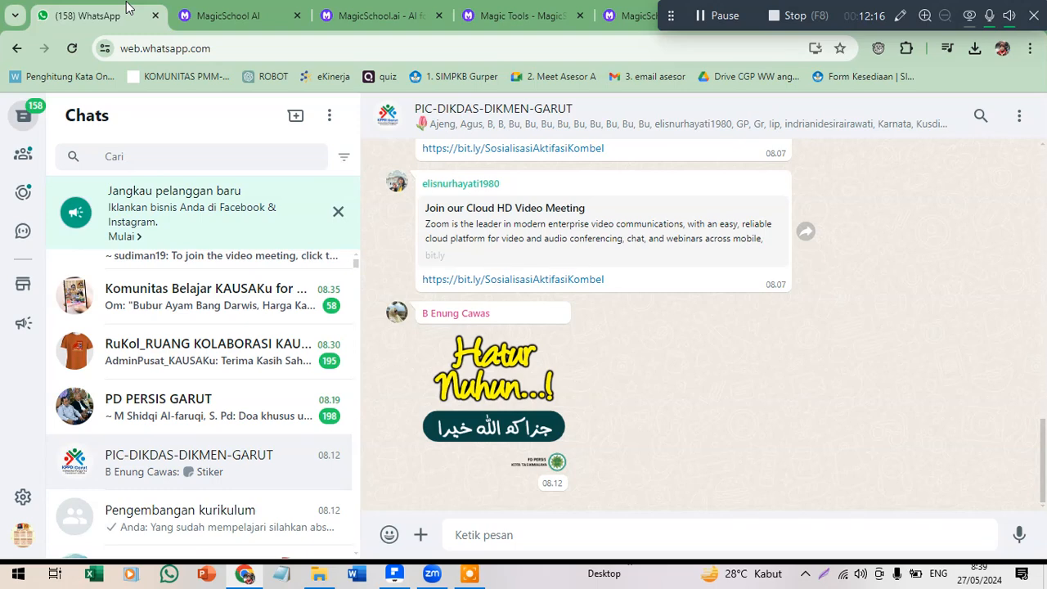
scroll(164, 339, down, 2)
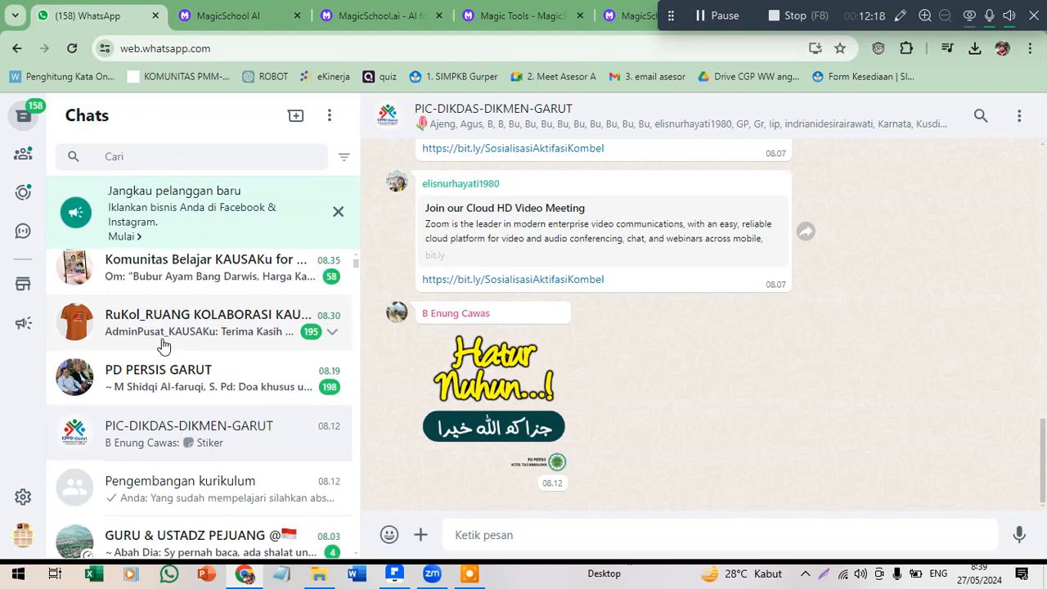
scroll(163, 343, up, 3)
click(114, 158)
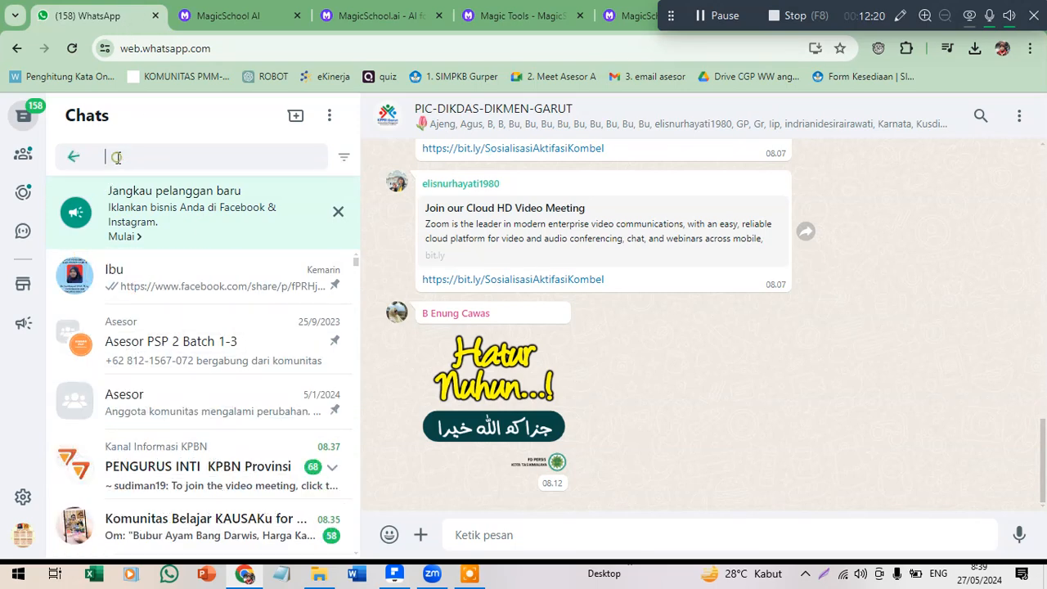
text(ba)
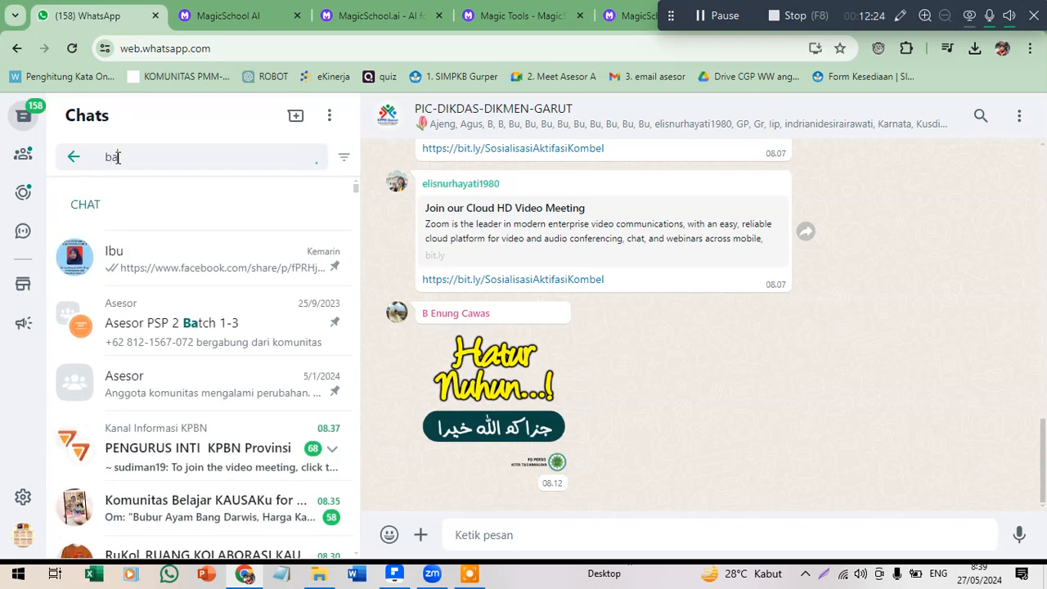
text(hasa arb)
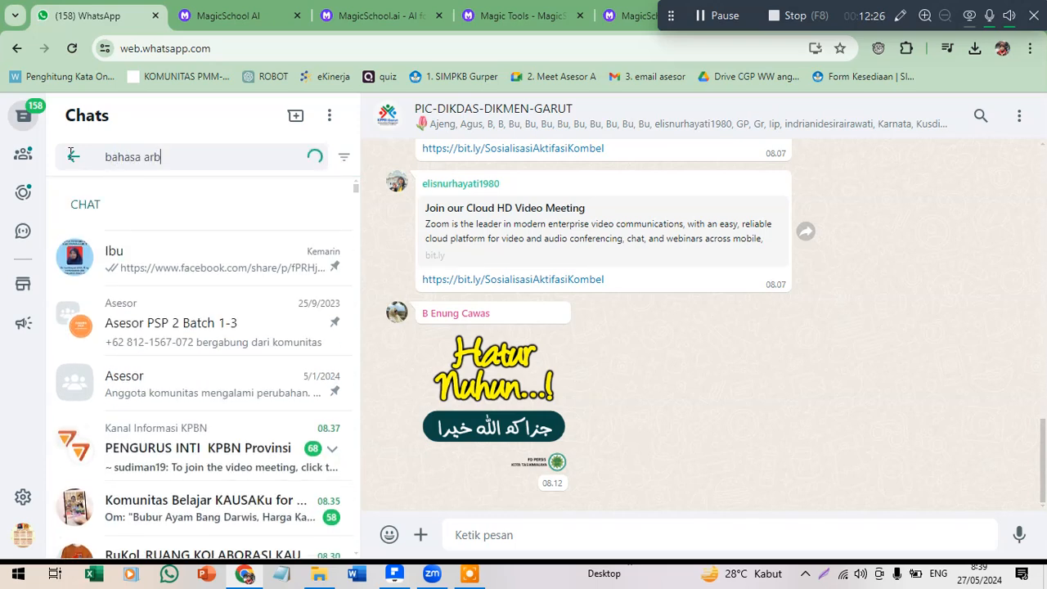
drag(131, 156, 94, 159)
click(166, 157)
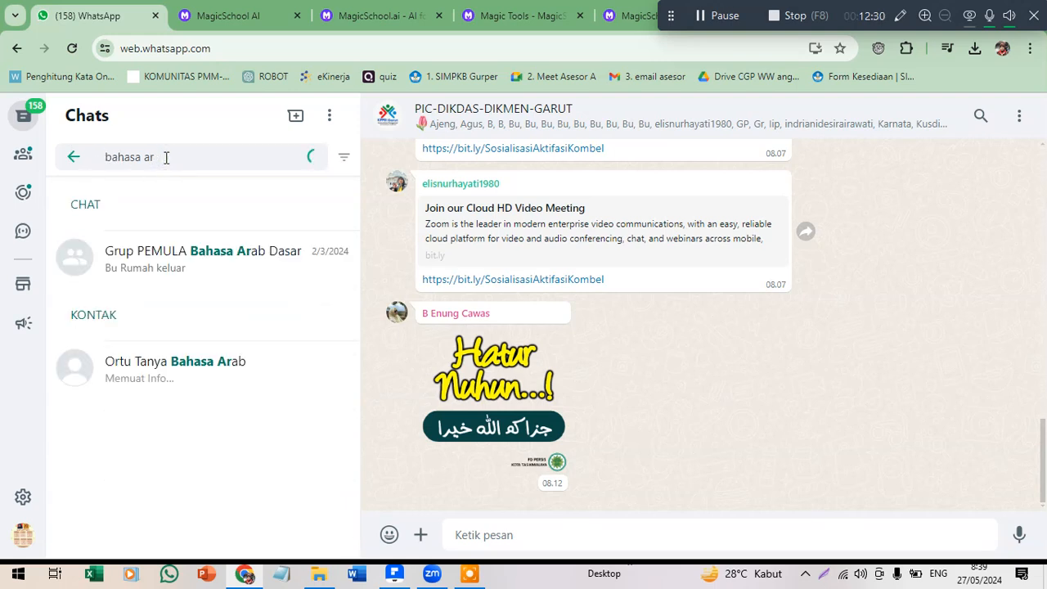
text(ab)
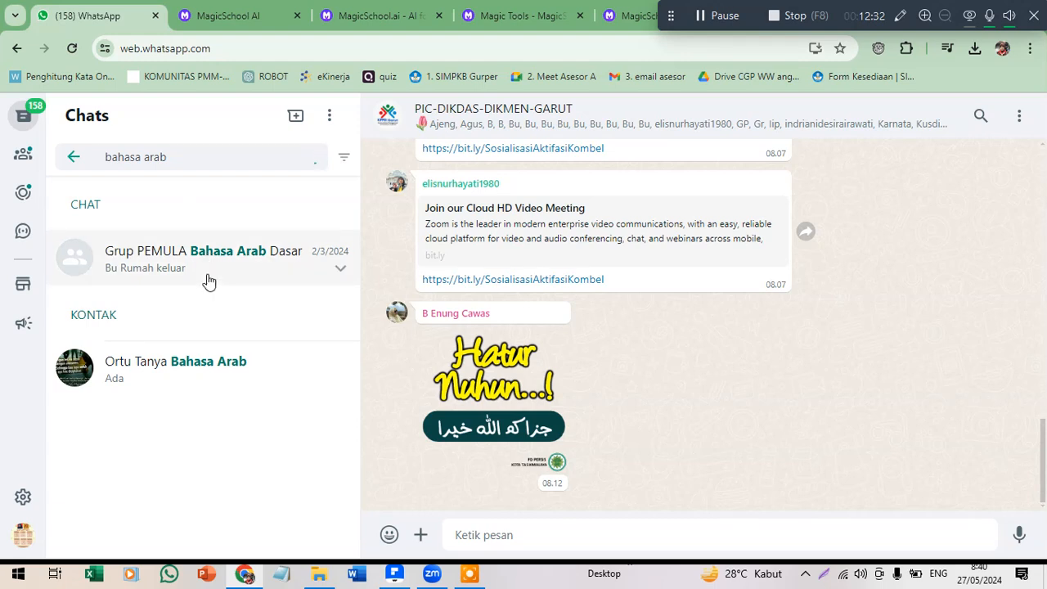
Search the chats for "pba" instead and open the group PBA 6A_IT Pembelajaran.
key(ctrl+a)
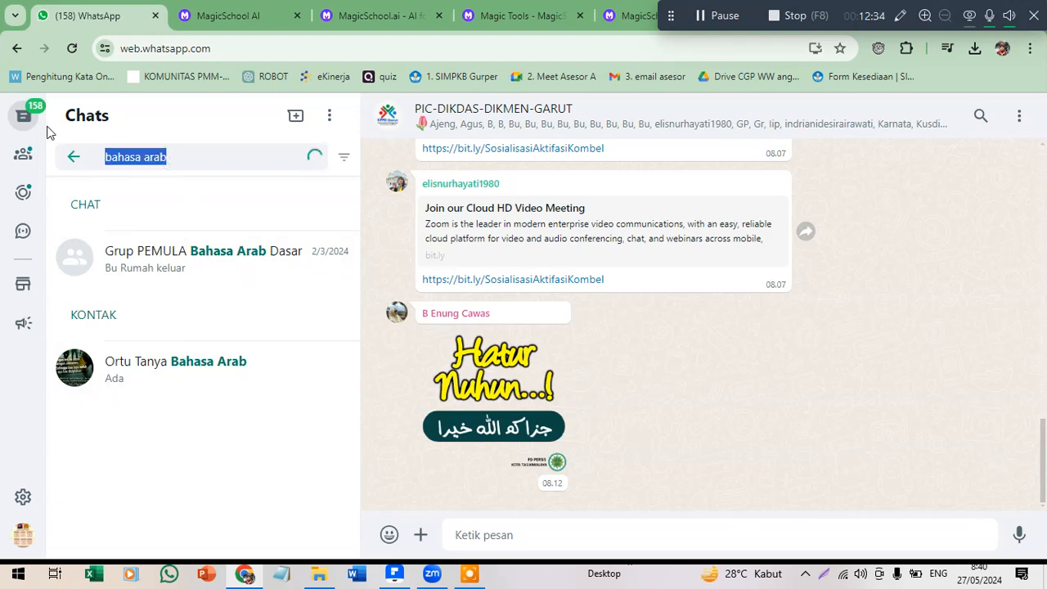
text(pba)
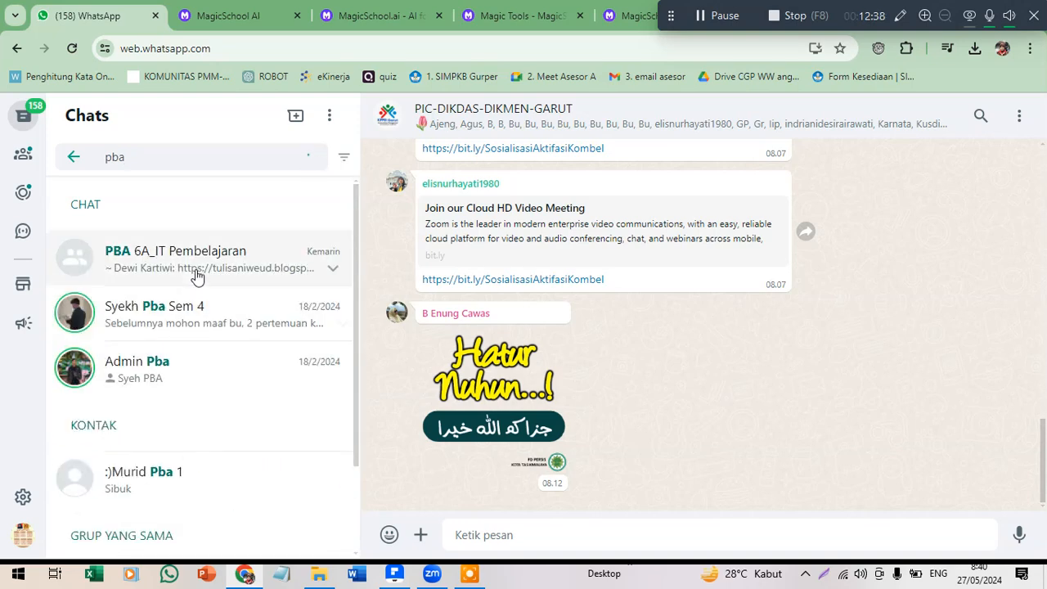
click(197, 273)
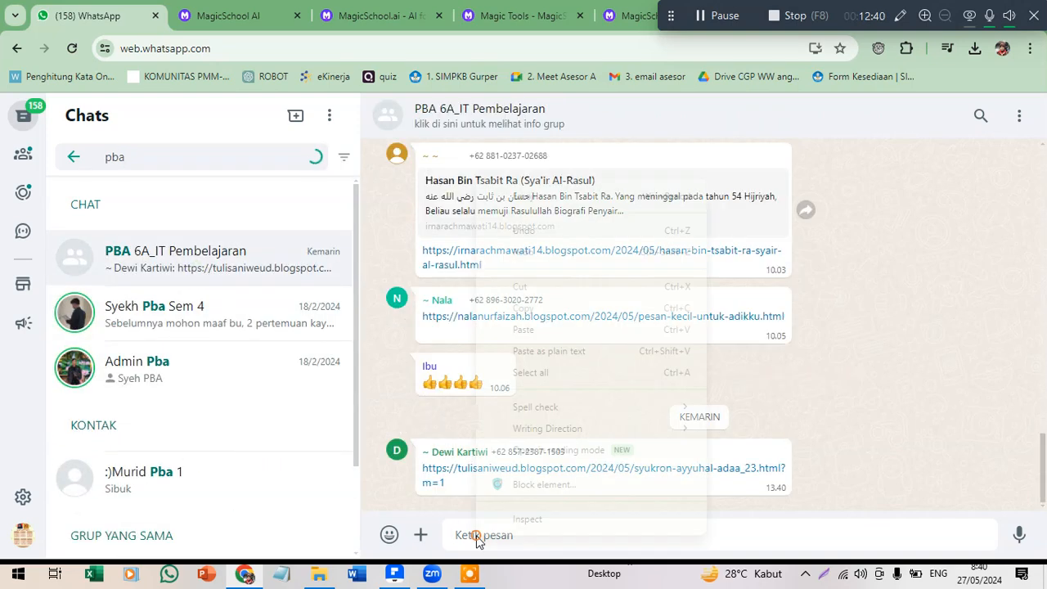
Try to paste the worksheet's share link into the group's message field, and clear the pasted link and its preview.
right_click(476, 536)
click(524, 330)
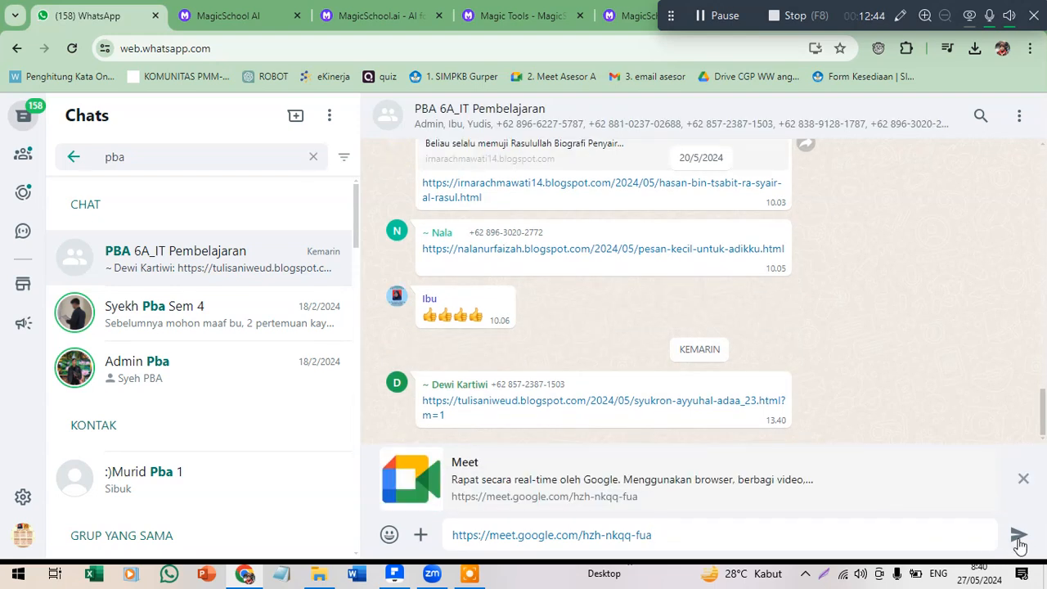
click(1023, 482)
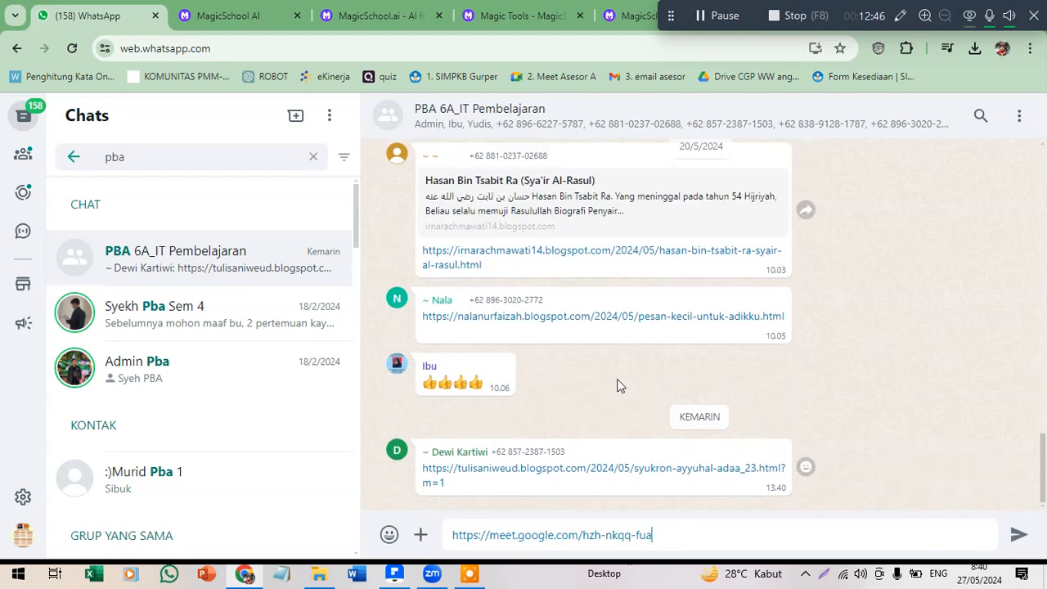
drag(659, 534, 346, 486)
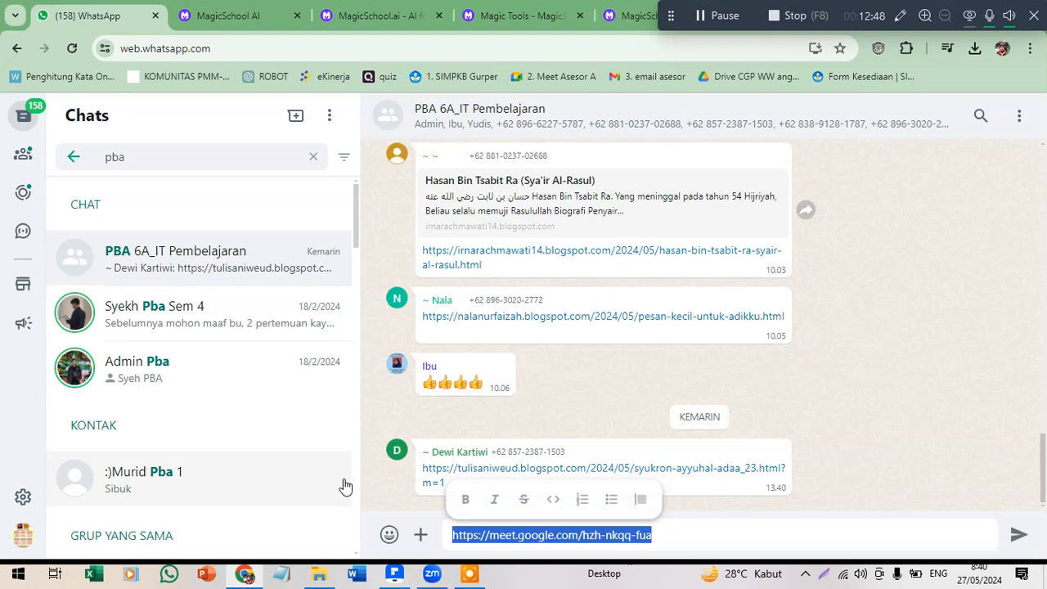
key(BackSpace)
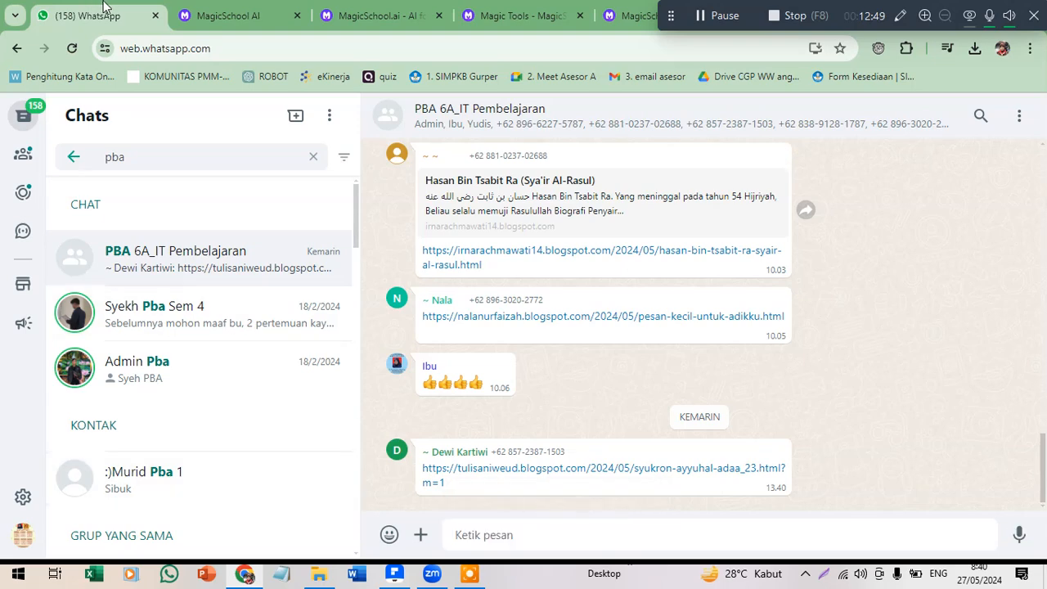
Look through the open MagicSchool browser tabs for the page with the shared worksheet.
click(643, 15)
click(533, 6)
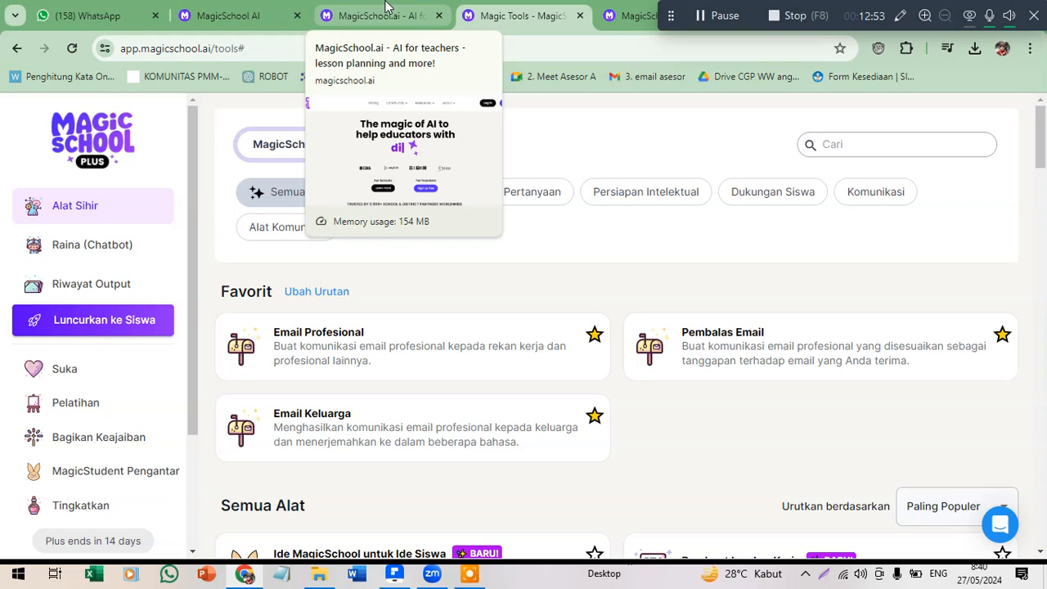
click(388, 6)
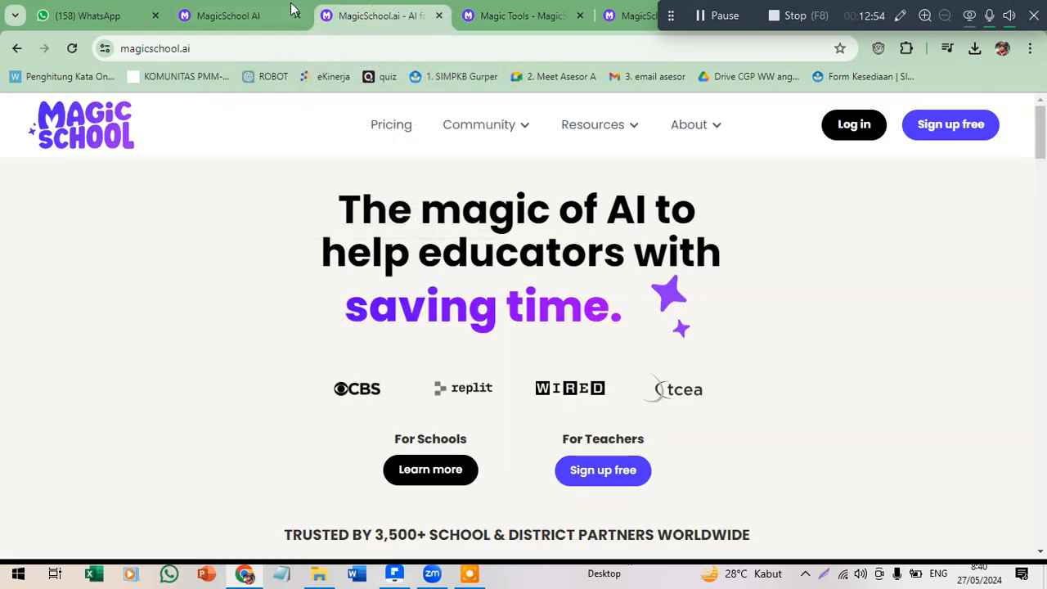
click(240, 9)
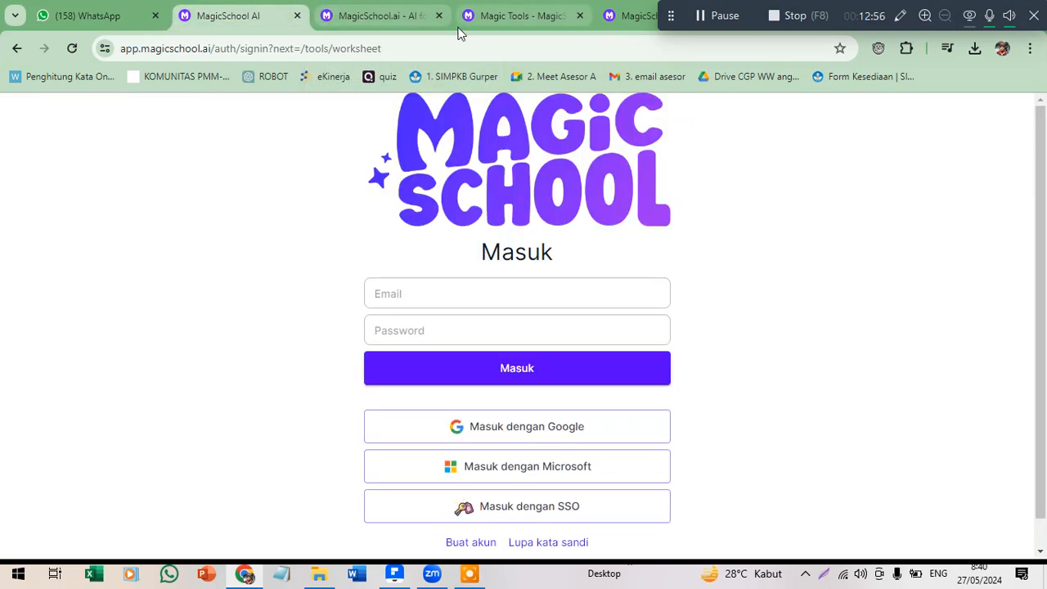
click(432, 16)
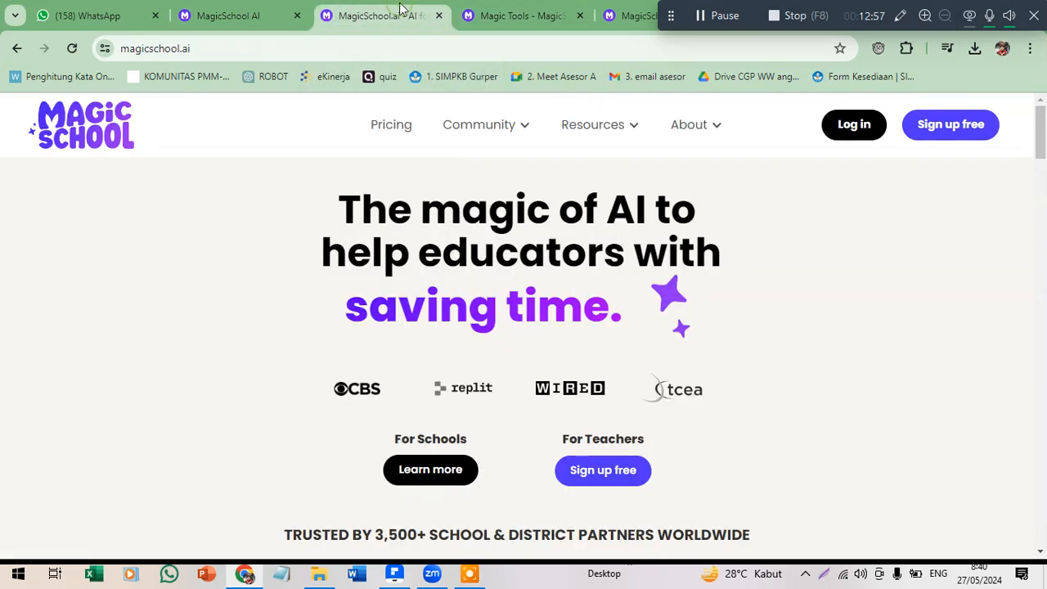
click(506, 13)
click(623, 16)
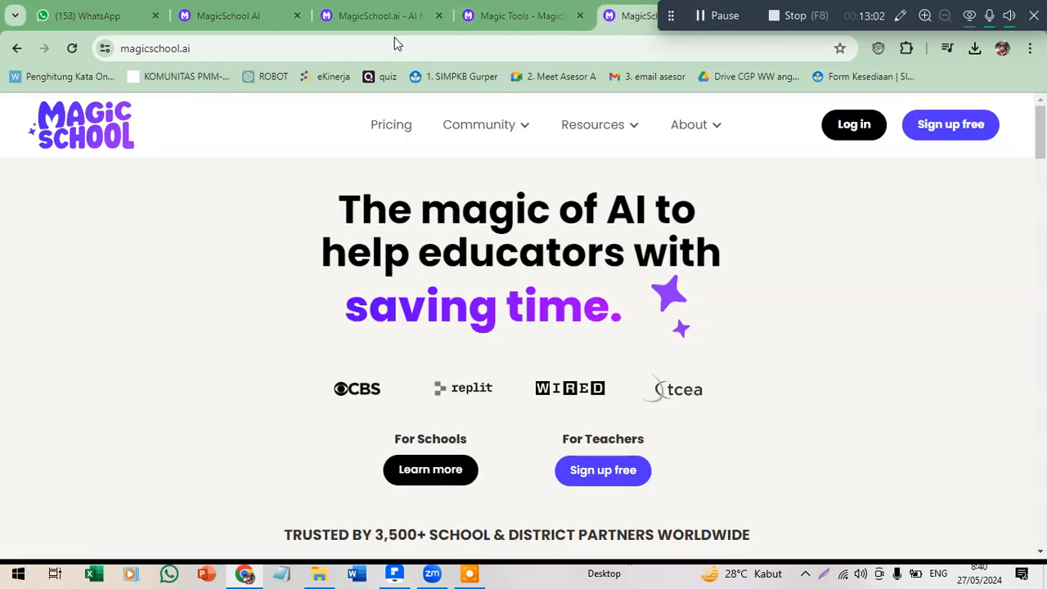
click(228, 21)
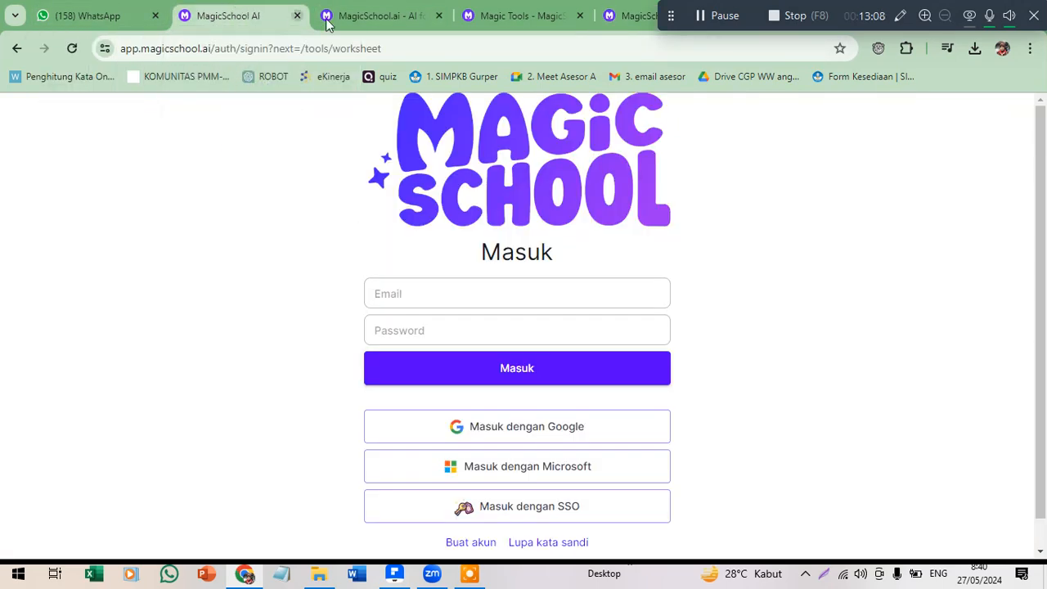
click(361, 18)
Return to the Alat Sihir overview in the Magic Tools tab and open the Penilaian Pilihan Ganda tool.
click(496, 18)
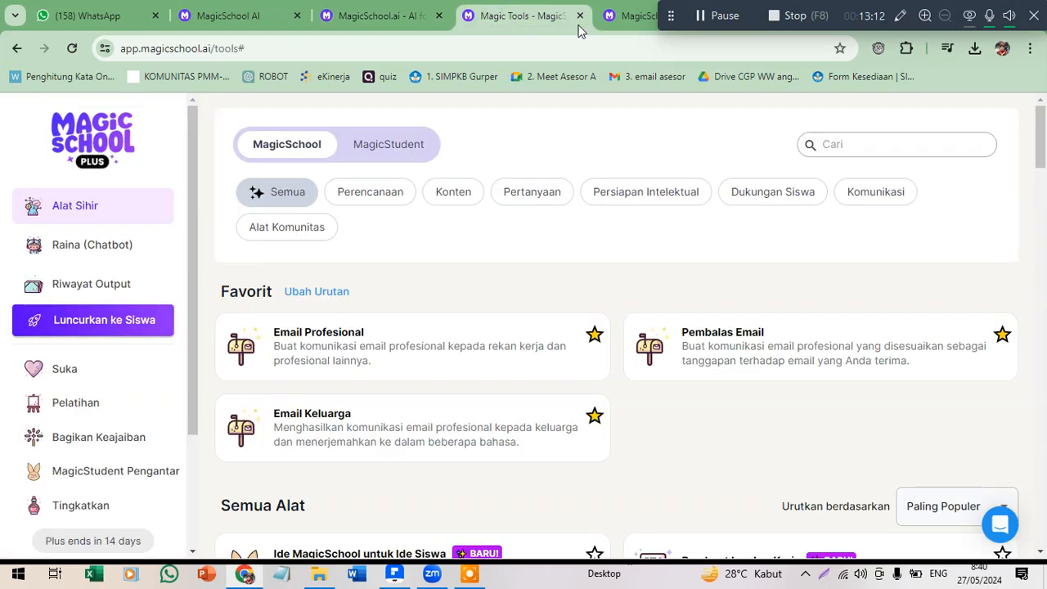
click(54, 213)
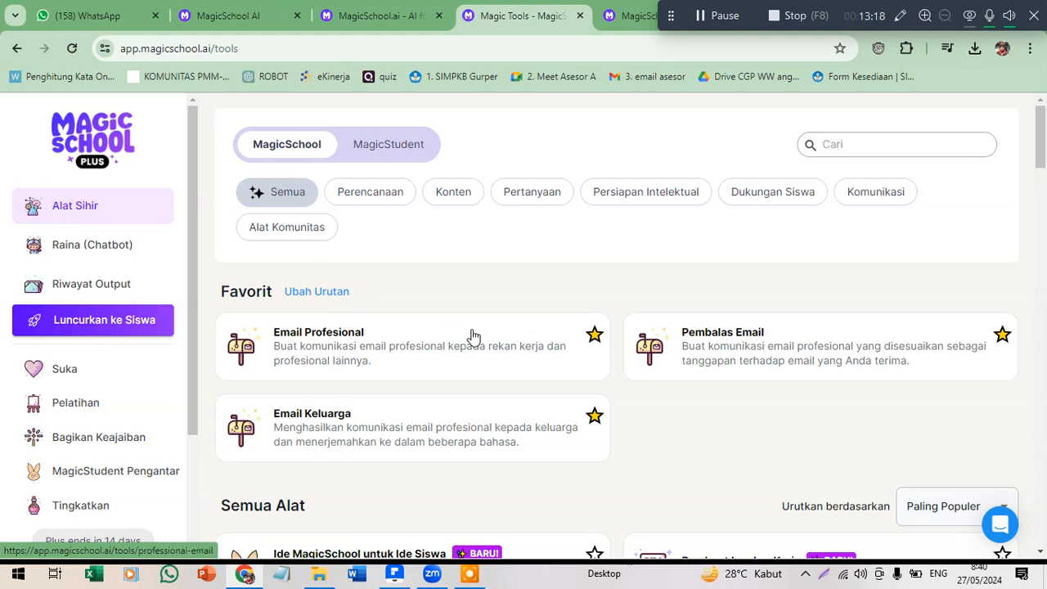
scroll(527, 360, down, 3)
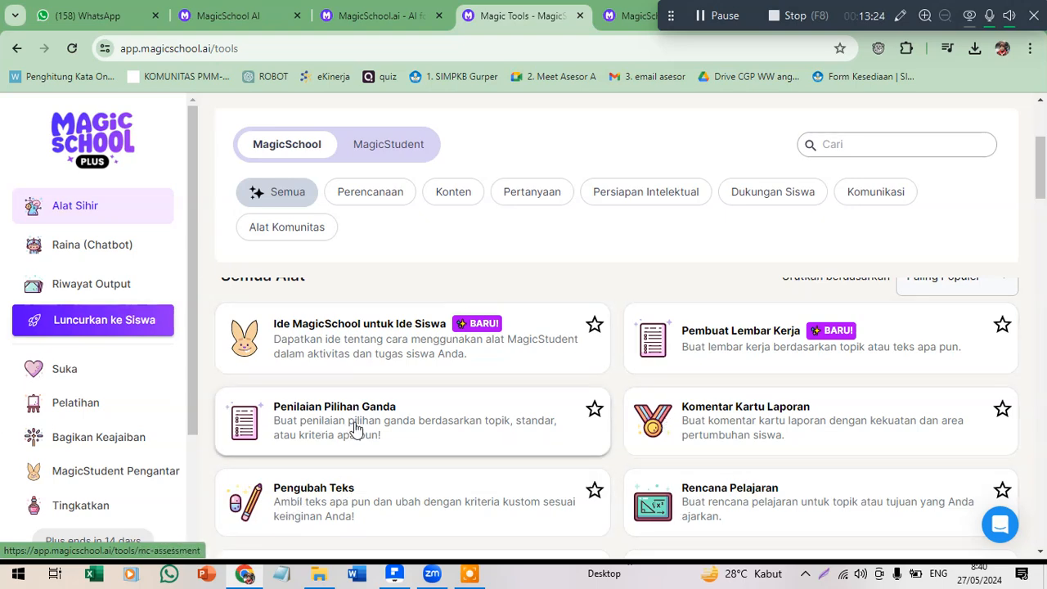
scroll(354, 432, down, 1)
scroll(353, 432, up, 1)
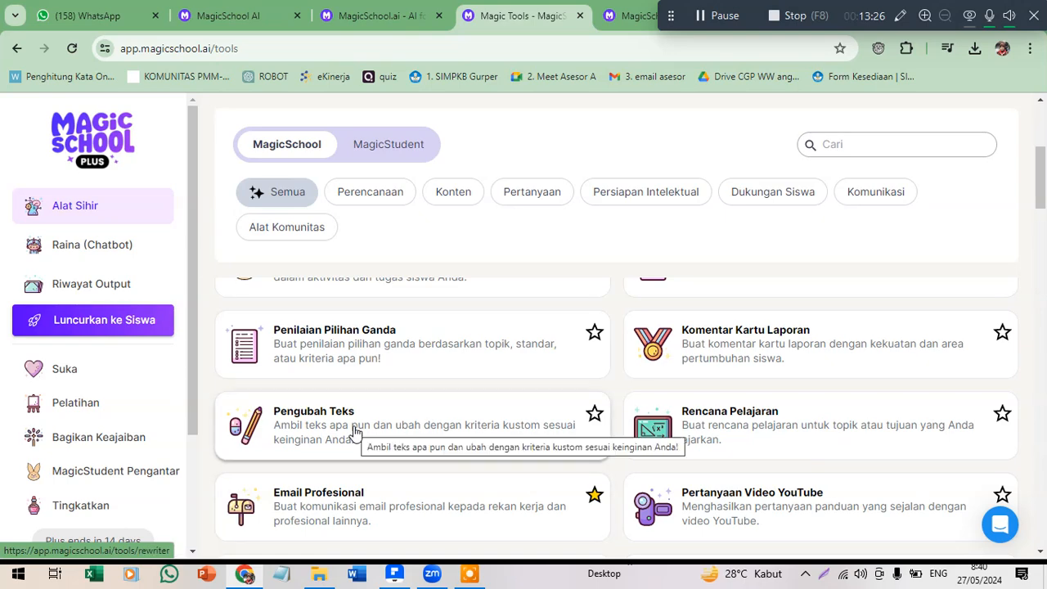
scroll(353, 432, down, 2)
scroll(353, 432, up, 3)
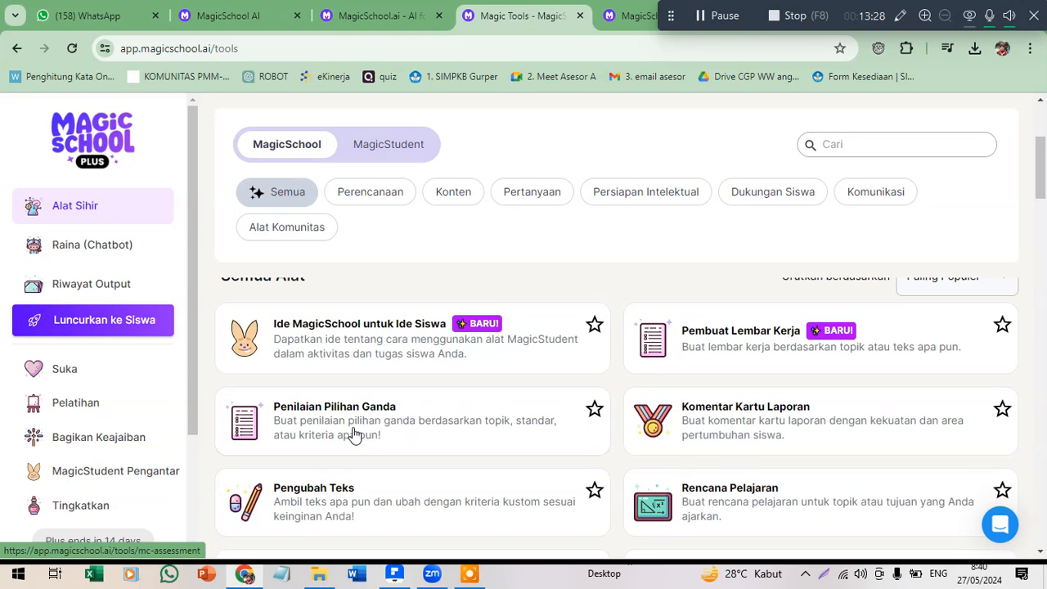
click(311, 435)
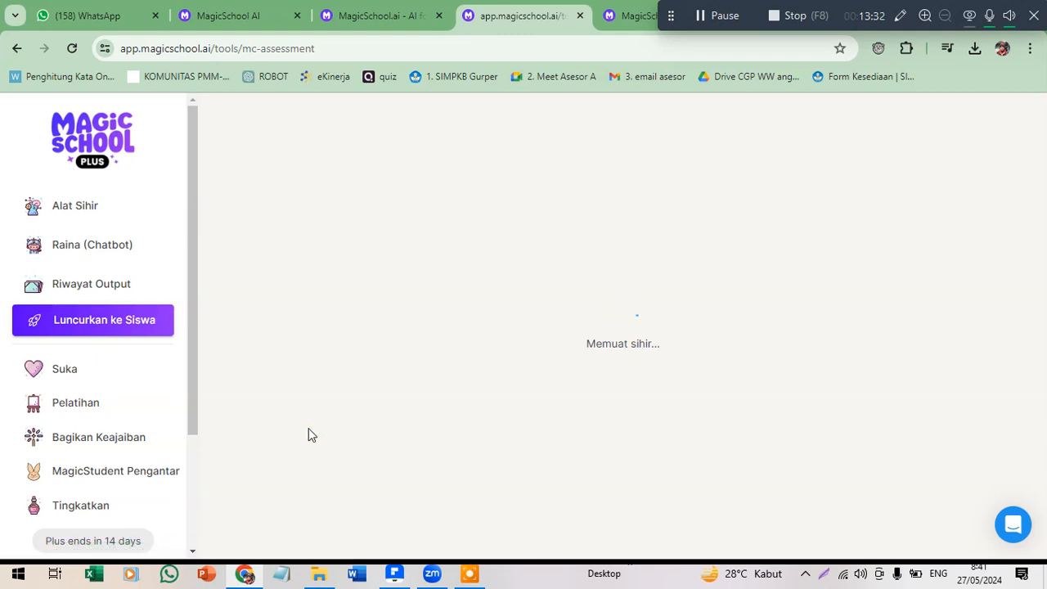